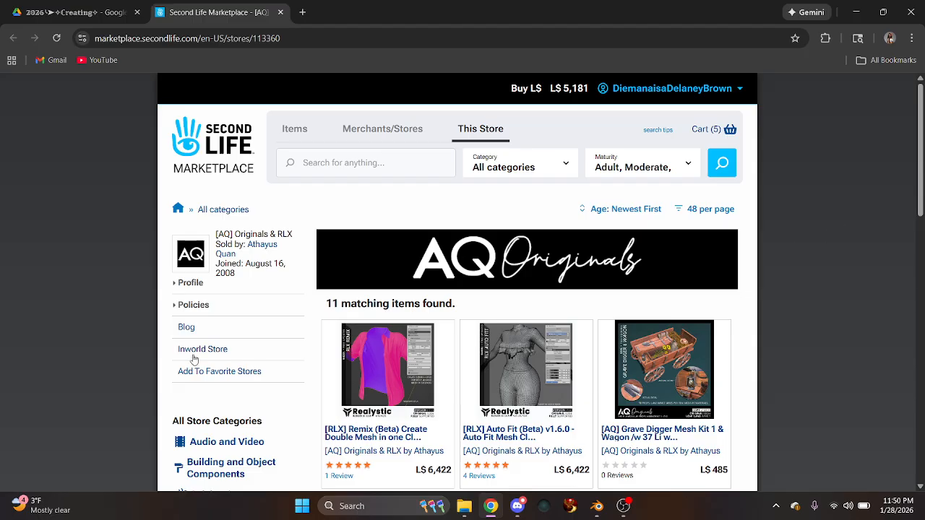
View the [RLX] Auto Fit (Beta) v1.6.0 product page from the store listing, and switch to Blender
{"action": "scroll", "coordinate": [921, 204], "scroll_direction": "down", "scroll_amount": 3}
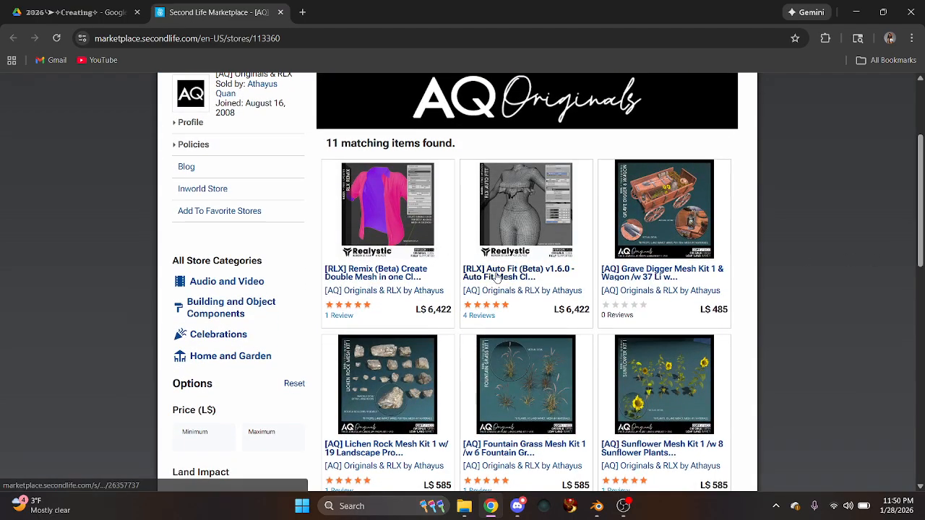
{"action": "left_click", "coordinate": [491, 273]}
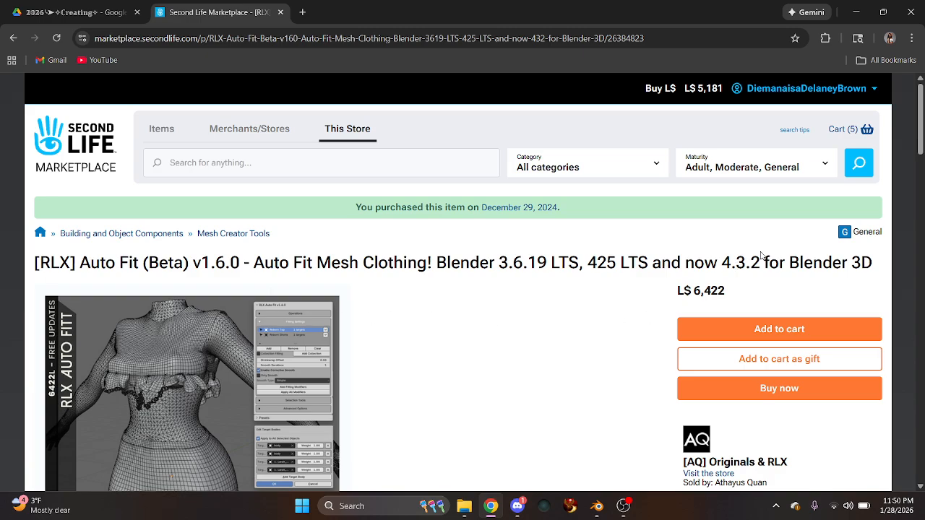
{"action": "left_click", "coordinate": [595, 508]}
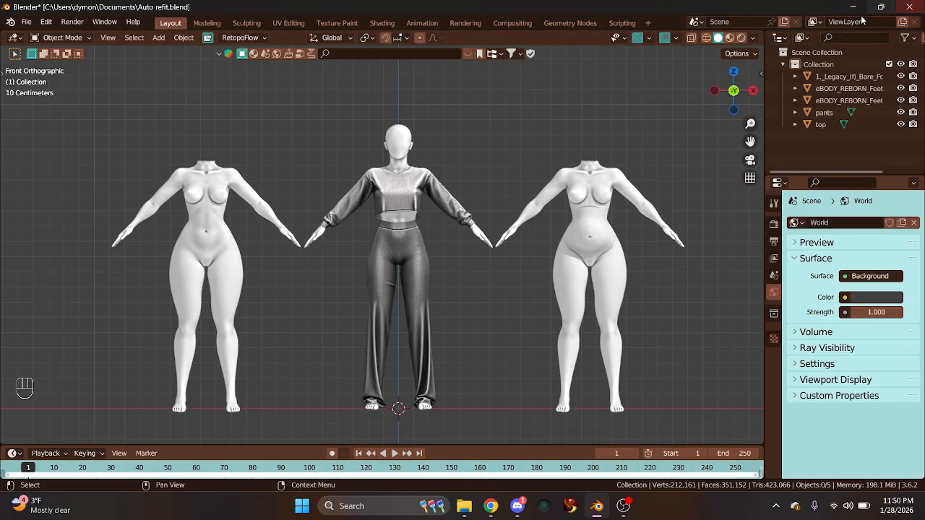
Start installing an add-on from the preferences and open the blender add ons folder in Documents
{"action": "left_click", "coordinate": [31, 24]}
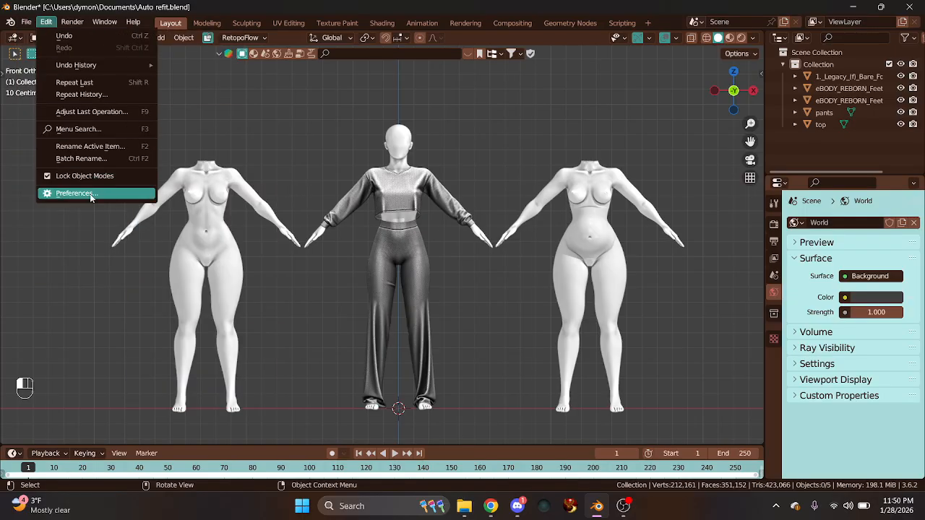
{"action": "left_click", "coordinate": [90, 194]}
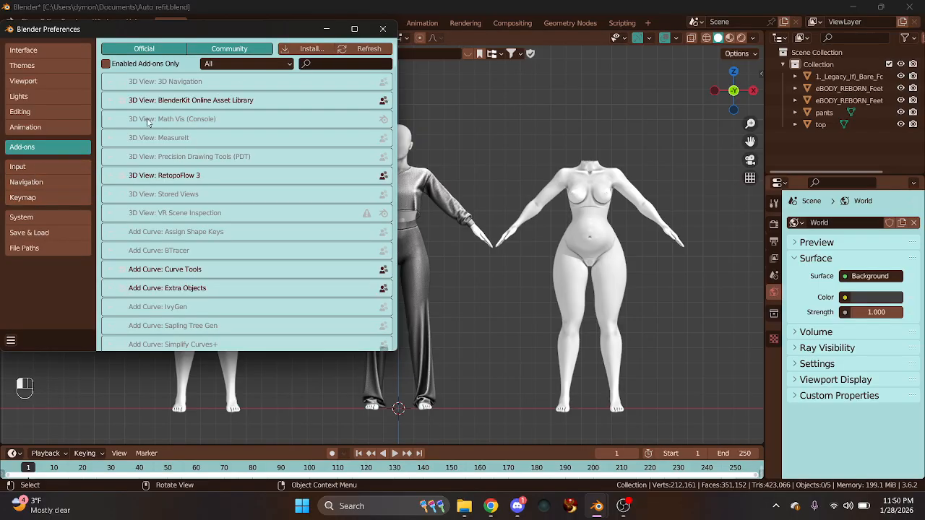
{"action": "left_click", "coordinate": [323, 51]}
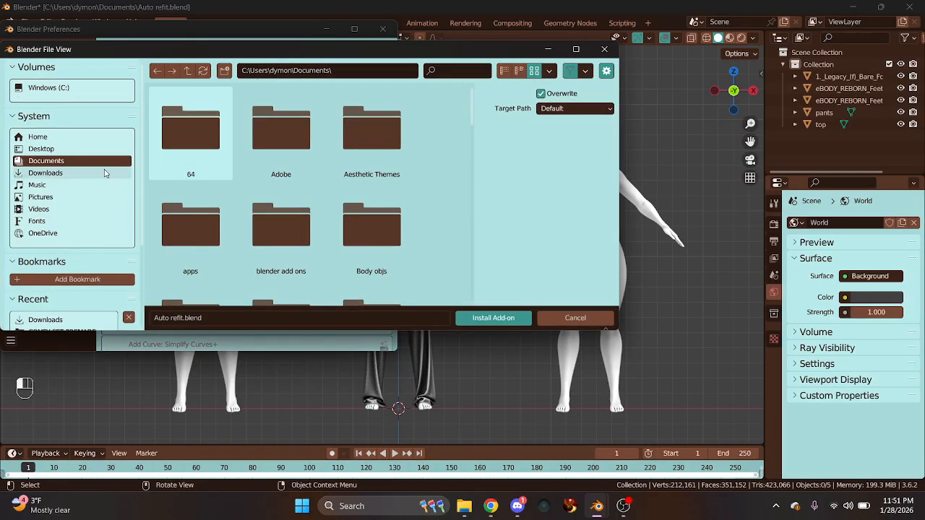
{"action": "scroll", "coordinate": [289, 210], "scroll_direction": "down", "scroll_amount": 1}
{"action": "double_click", "coordinate": [311, 219]}
{"action": "scroll", "coordinate": [289, 222], "scroll_direction": "down", "scroll_amount": 3}
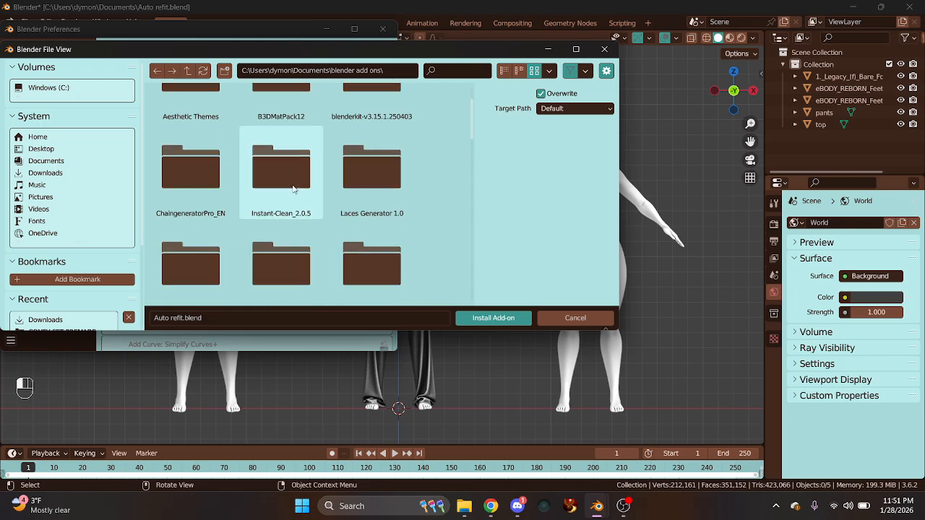
Find and open the RLX Auto Fit Addon v1.1.7 folder among the downloaded add-ons
{"action": "scroll", "coordinate": [305, 228], "scroll_direction": "down", "scroll_amount": 1}
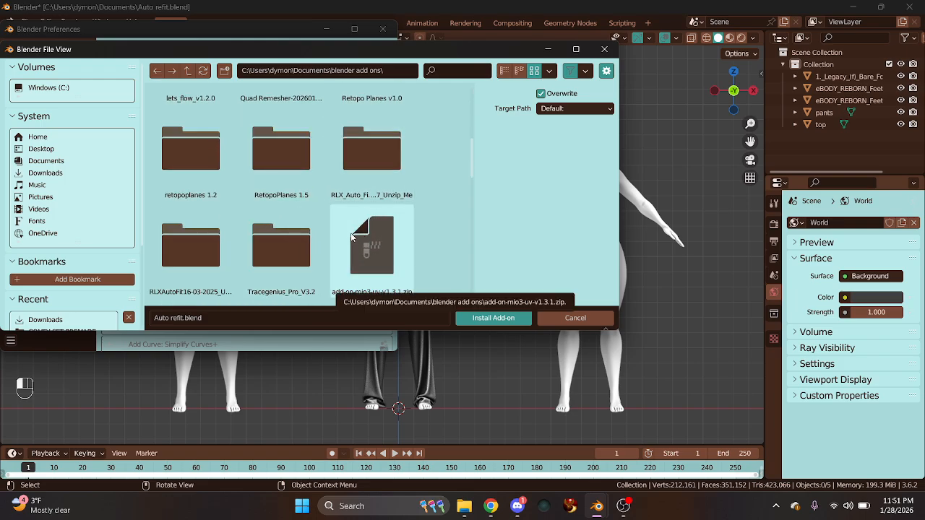
{"action": "scroll", "coordinate": [362, 253], "scroll_direction": "down", "scroll_amount": 4}
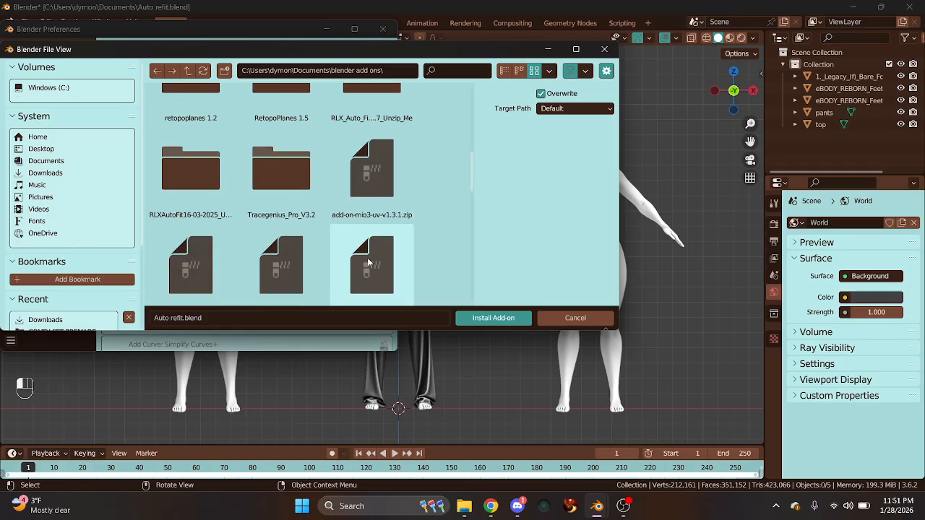
{"action": "scroll", "coordinate": [368, 246], "scroll_direction": "down", "scroll_amount": 10}
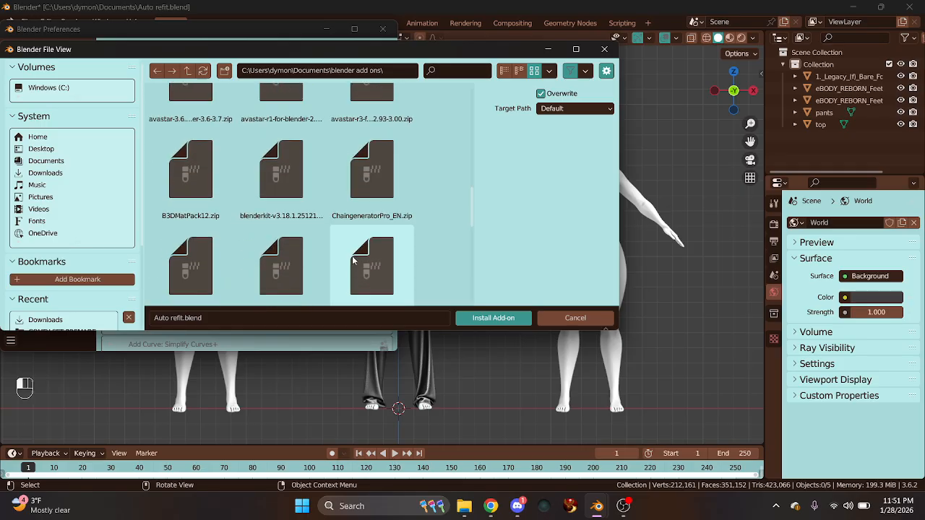
{"action": "scroll", "coordinate": [352, 262], "scroll_direction": "down", "scroll_amount": 8}
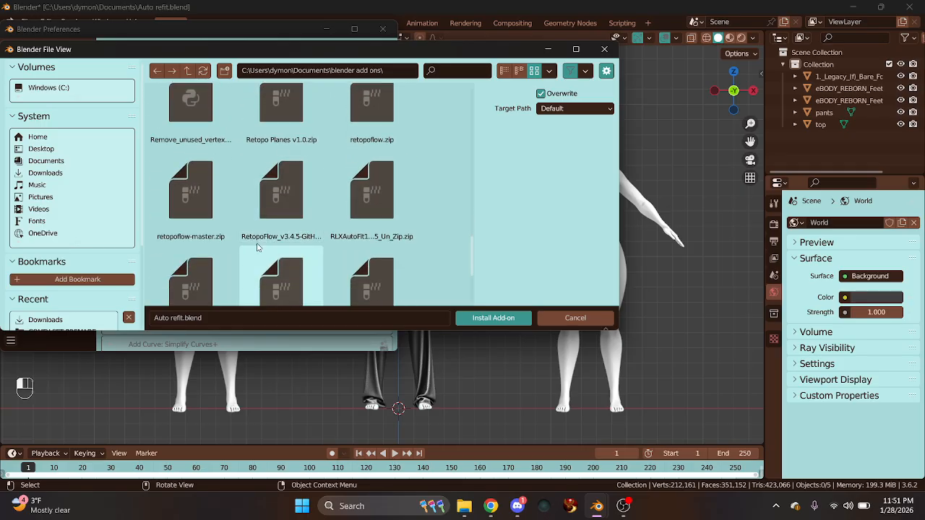
{"action": "scroll", "coordinate": [260, 259], "scroll_direction": "down", "scroll_amount": 2}
{"action": "scroll", "coordinate": [282, 246], "scroll_direction": "up", "scroll_amount": 3}
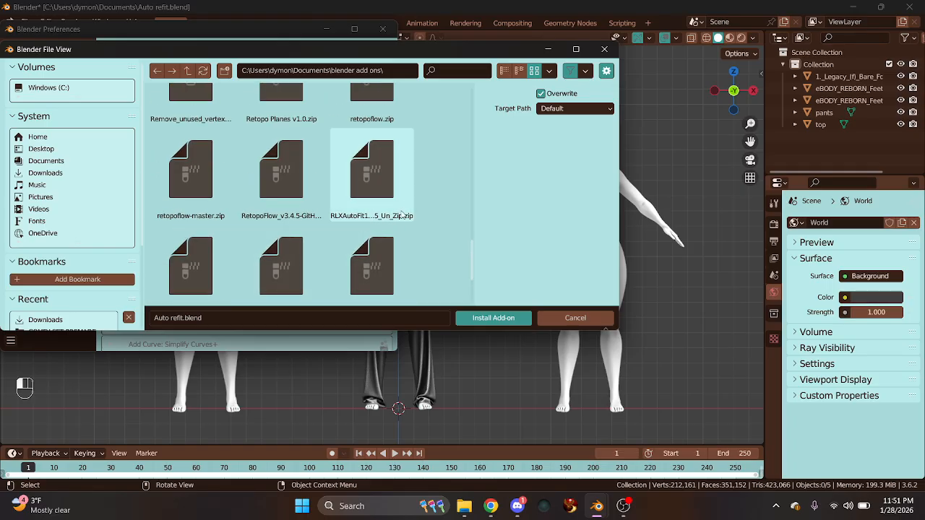
{"action": "scroll", "coordinate": [376, 169], "scroll_direction": "up", "scroll_amount": 15}
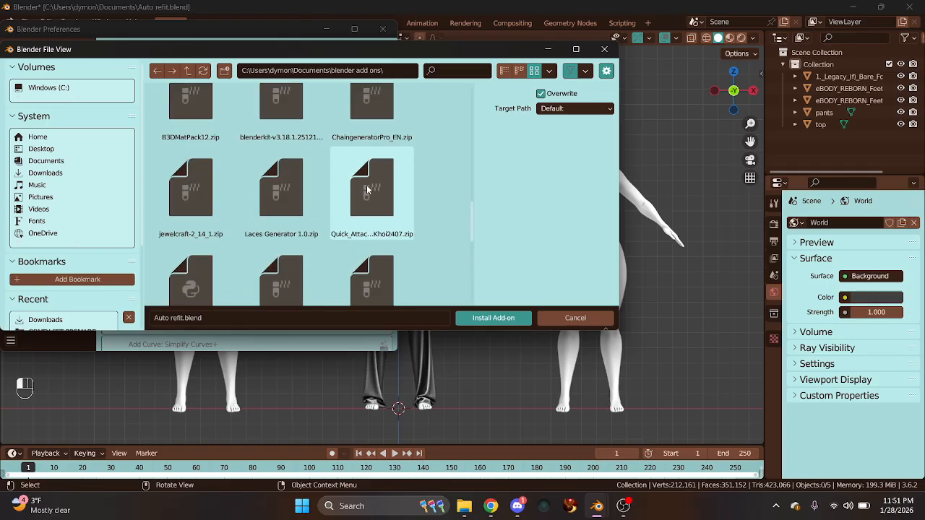
{"action": "scroll", "coordinate": [350, 167], "scroll_direction": "up", "scroll_amount": 3}
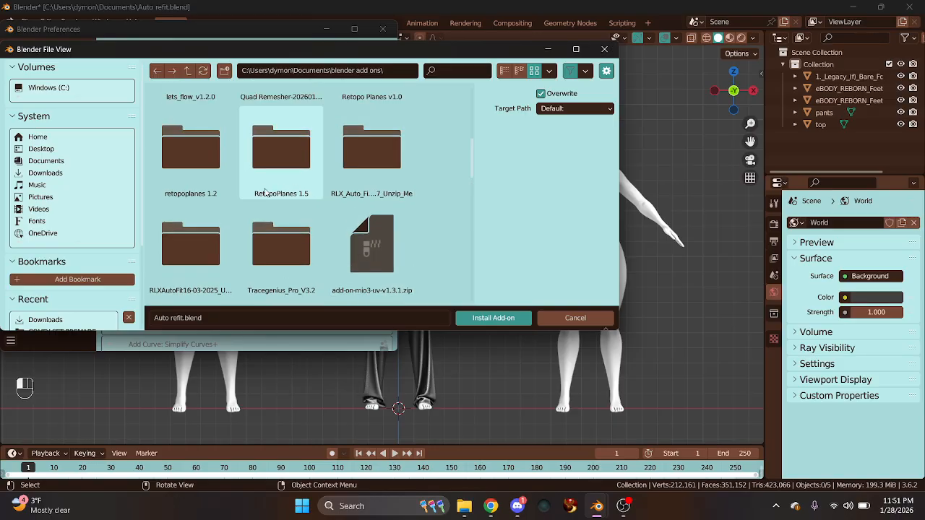
{"action": "double_click", "coordinate": [360, 170]}
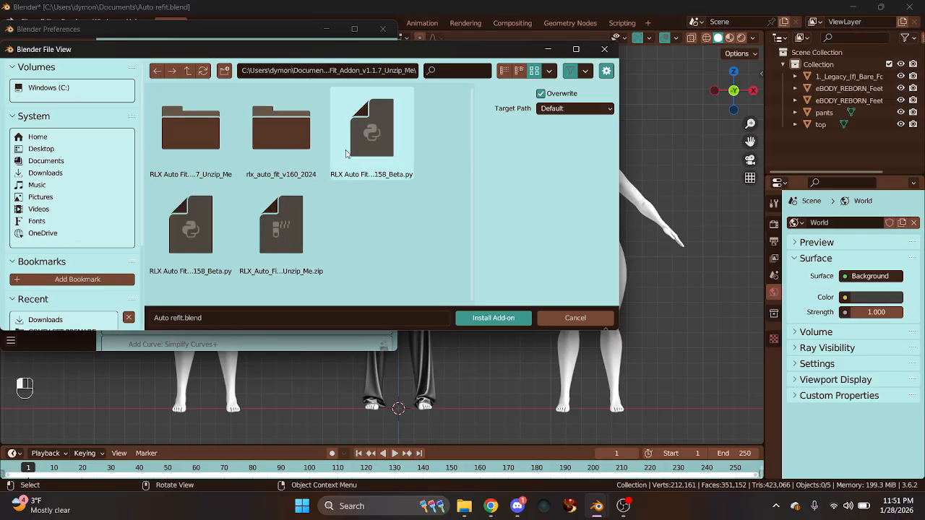
Select RLX Auto Fit 360 v158_Beta.py as the add-on file, and close the file browser and preferences without installing
{"action": "left_click", "coordinate": [288, 230]}
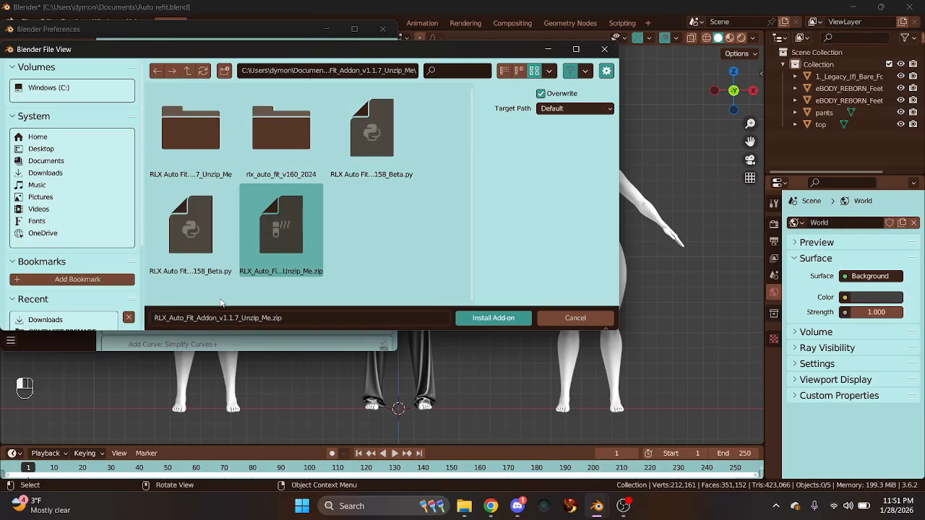
{"action": "left_click", "coordinate": [371, 152]}
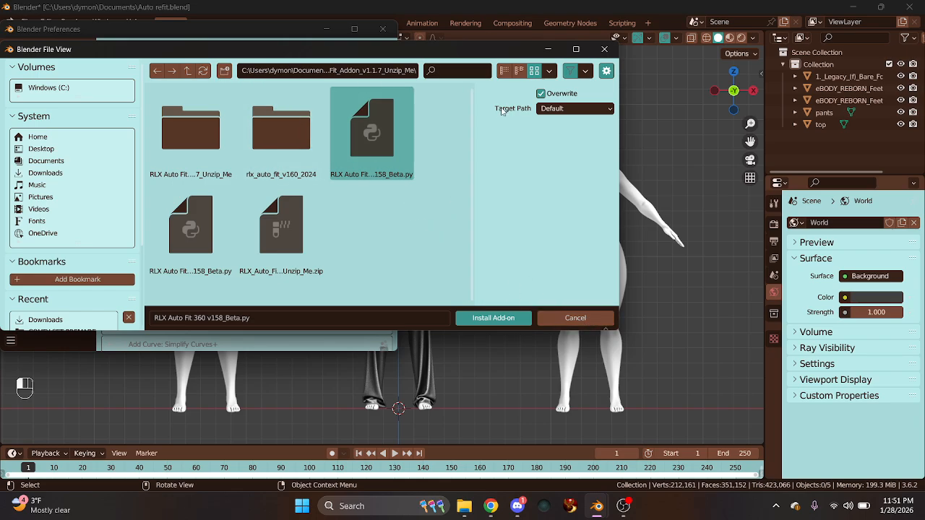
{"action": "left_click", "coordinate": [605, 48]}
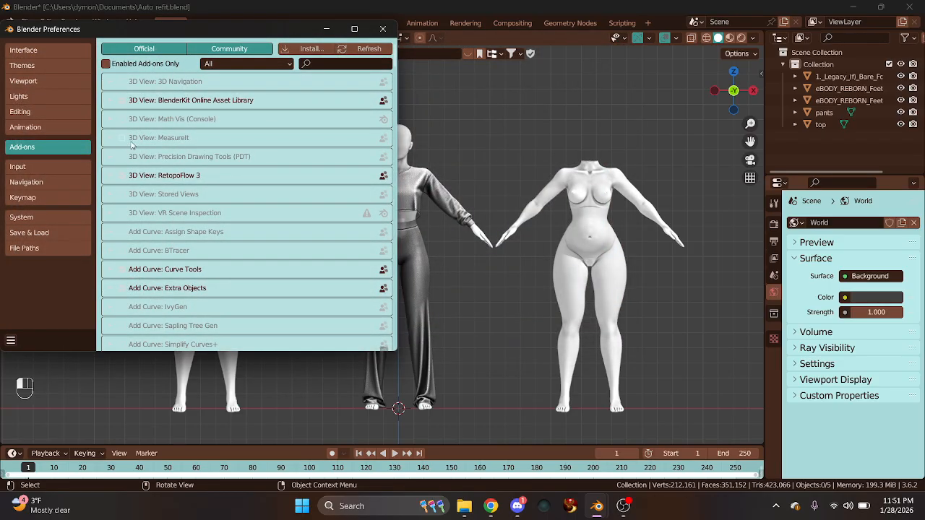
{"action": "left_click", "coordinate": [383, 29]}
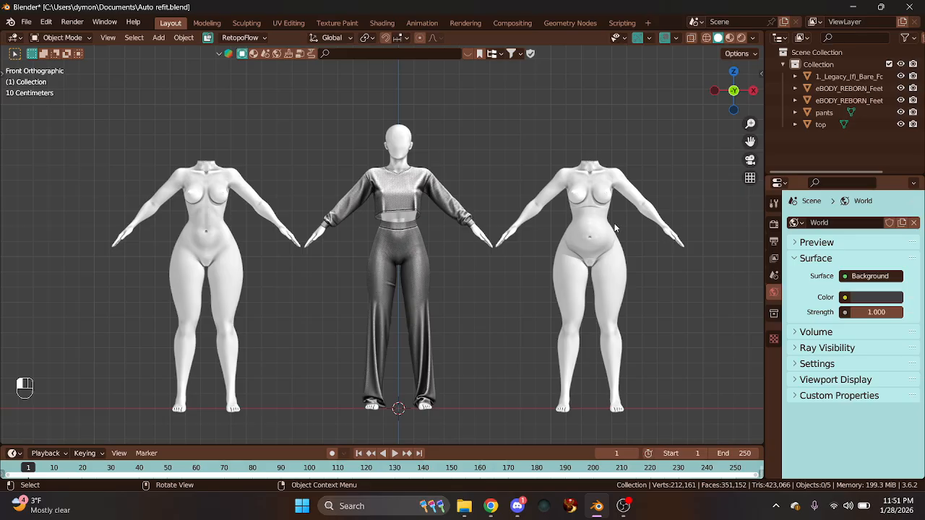
Show the RLX Auto Fit panel and clear all entries from its fitting settings list
{"action": "left_click_drag", "start_coordinate": [733, 93], "coordinate": [698, 98]}
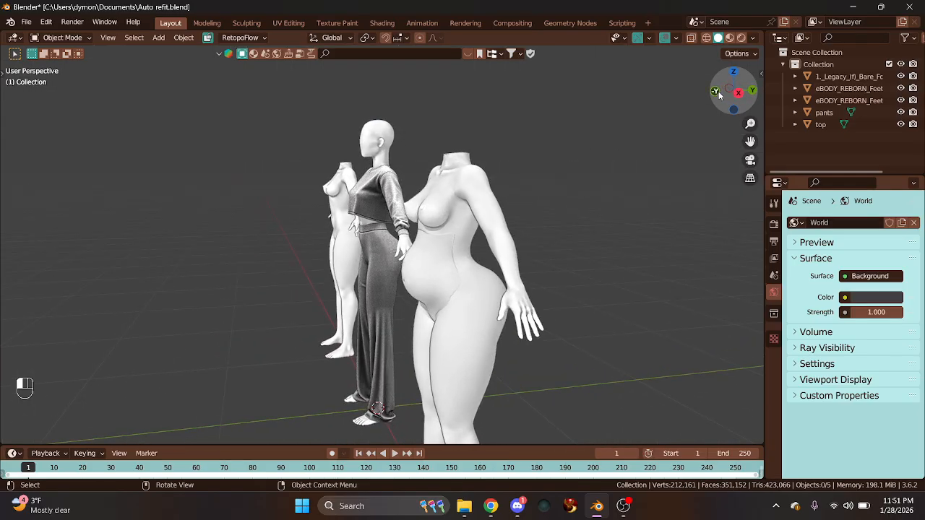
{"action": "left_click", "coordinate": [717, 92]}
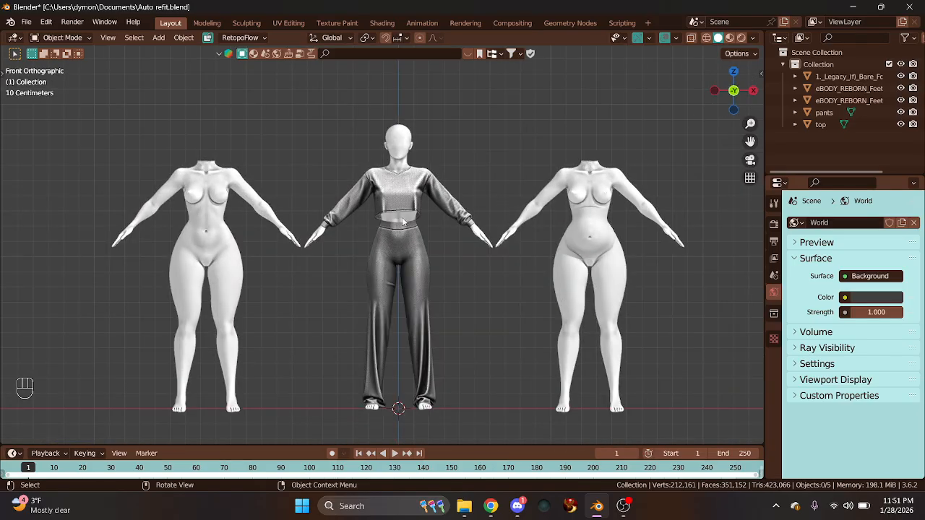
{"action": "left_click", "coordinate": [760, 73]}
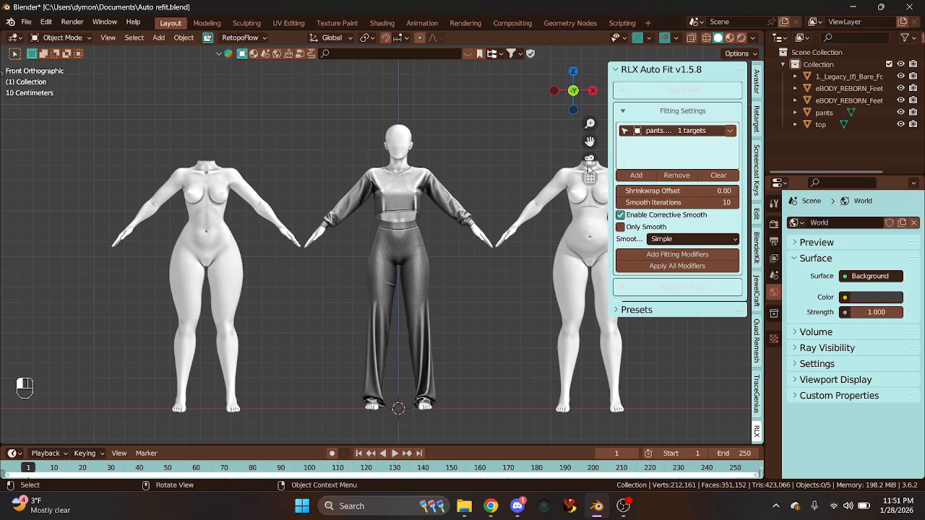
{"action": "left_click", "coordinate": [718, 175]}
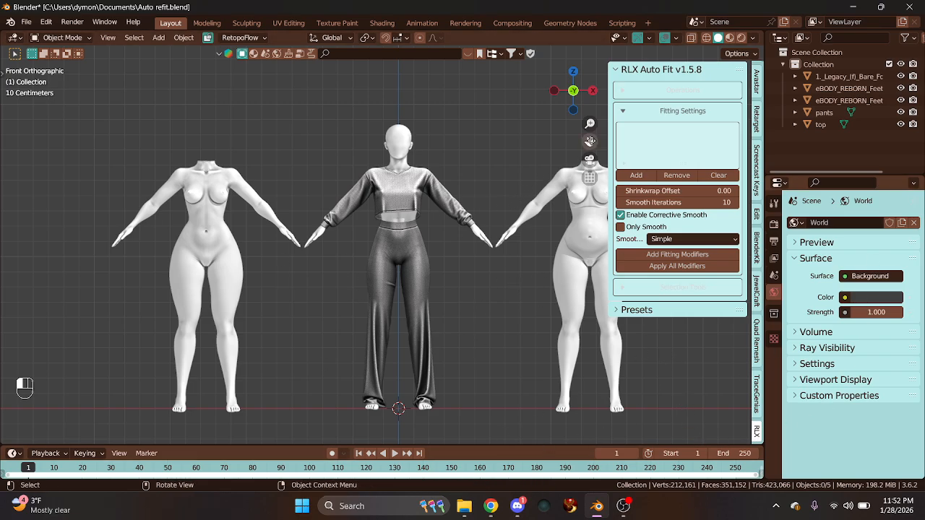
Try placing a duplicate of the pants along the X axis on the body with the rounded belly, and delete that copy
{"action": "left_click_drag", "start_coordinate": [589, 141], "coordinate": [503, 130]}
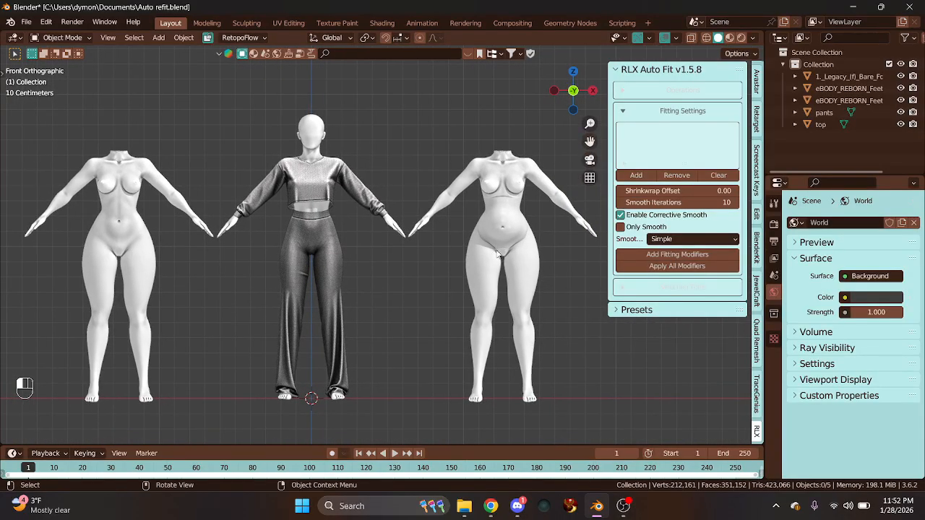
{"action": "left_click", "coordinate": [299, 232]}
{"action": "key", "text": "shift+d"}
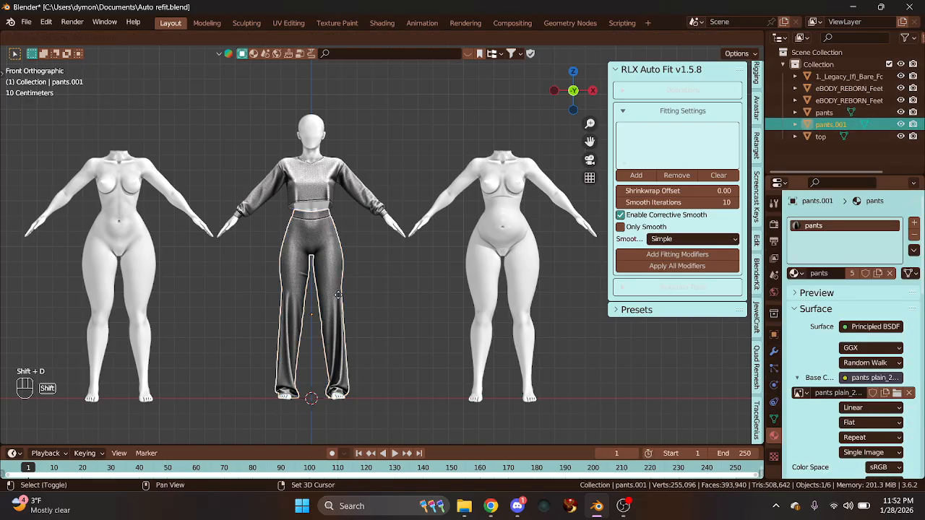
{"action": "key", "text": "x"}
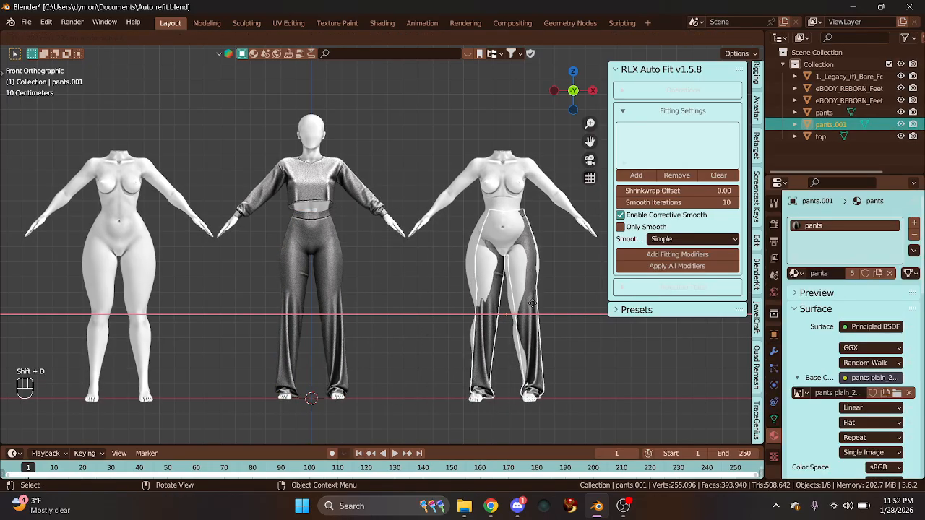
{"action": "left_click", "coordinate": [524, 269]}
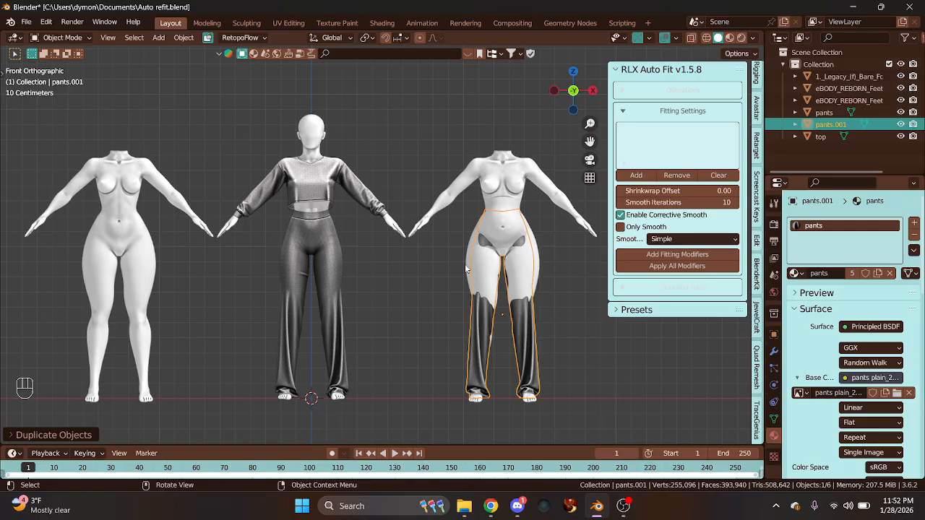
{"action": "key", "text": "Delete"}
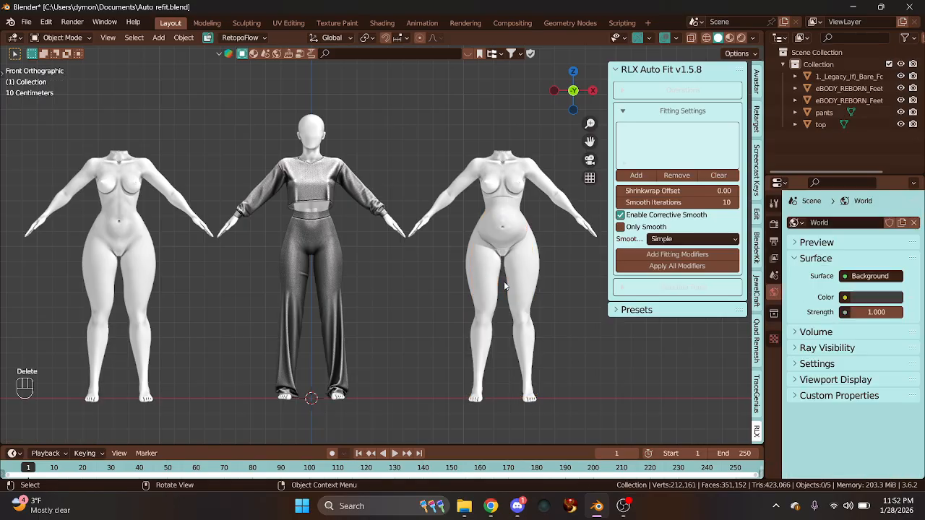
Duplicate the pants from the middle figure and place the copy over the flat-stomached headless body
{"action": "left_click", "coordinate": [332, 252]}
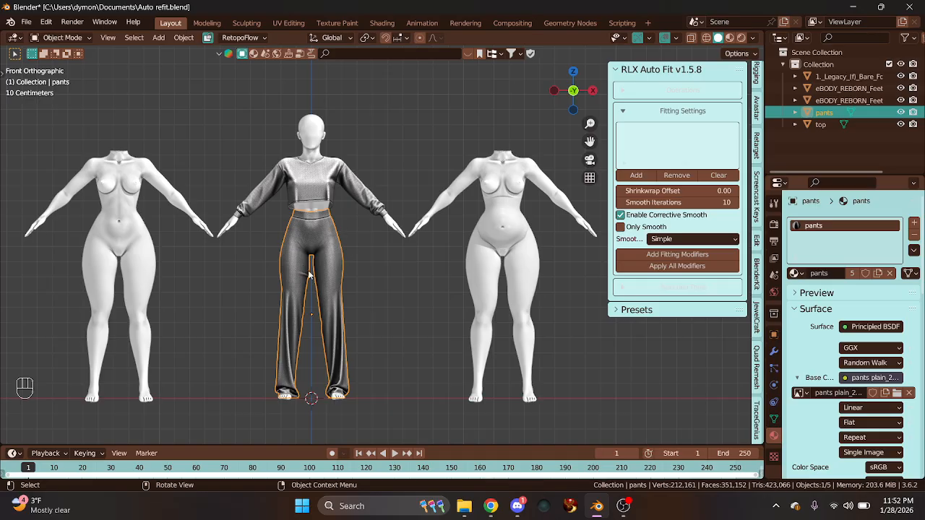
{"action": "key", "text": "shift+d"}
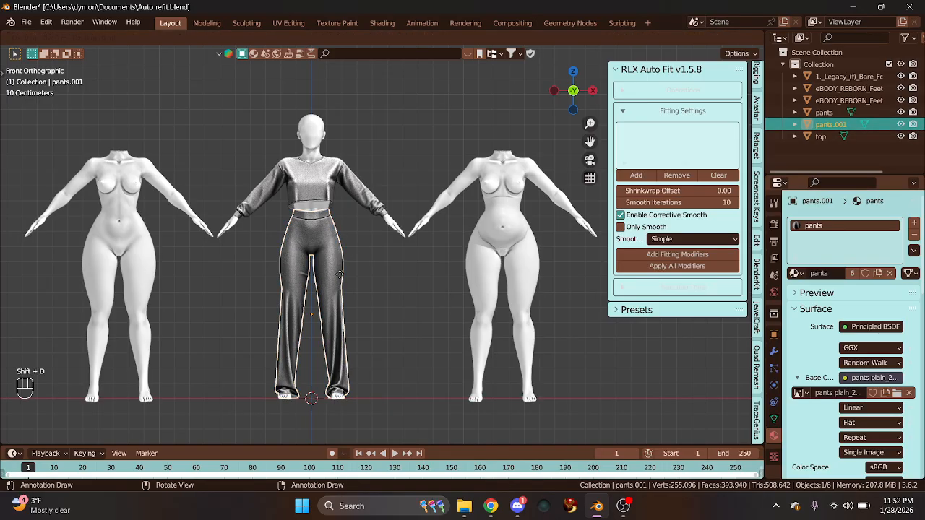
{"action": "left_click", "coordinate": [148, 284]}
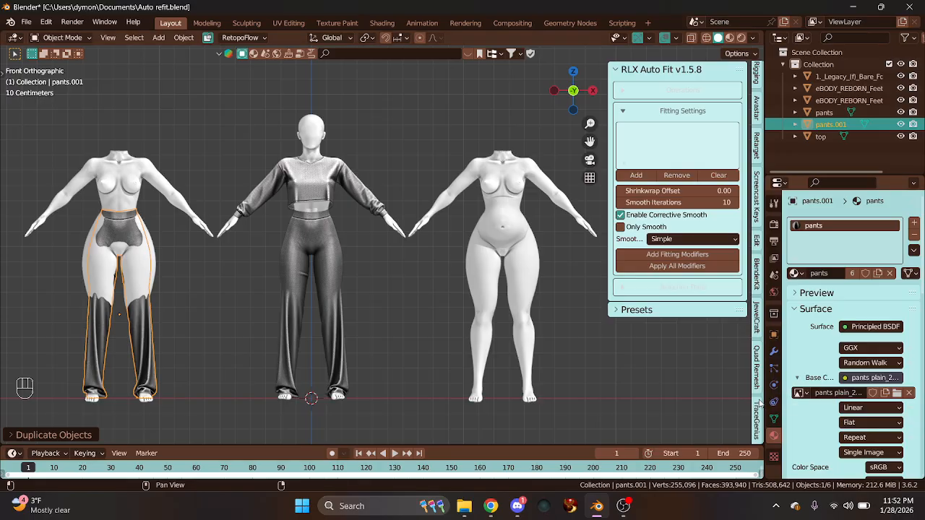
{"action": "scroll", "coordinate": [757, 370], "scroll_direction": "up", "scroll_amount": 2}
{"action": "scroll", "coordinate": [757, 370], "scroll_direction": "up", "scroll_amount": 2}
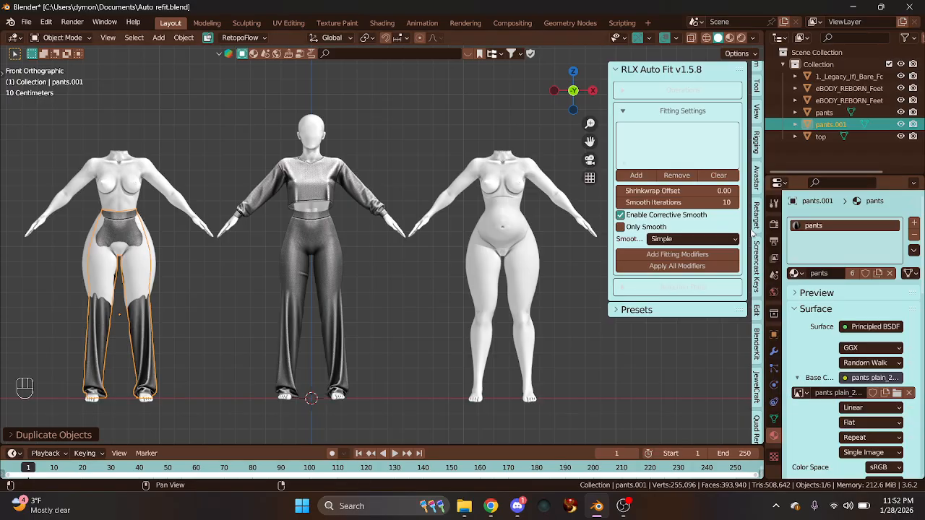
{"action": "scroll", "coordinate": [756, 235], "scroll_direction": "up", "scroll_amount": 4}
{"action": "scroll", "coordinate": [757, 221], "scroll_direction": "down", "scroll_amount": 5}
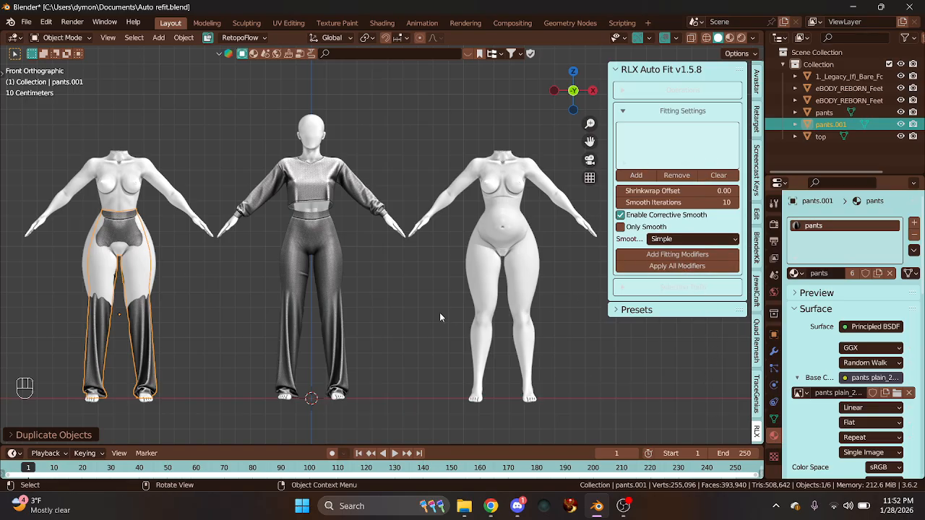
{"action": "left_click", "coordinate": [324, 243]}
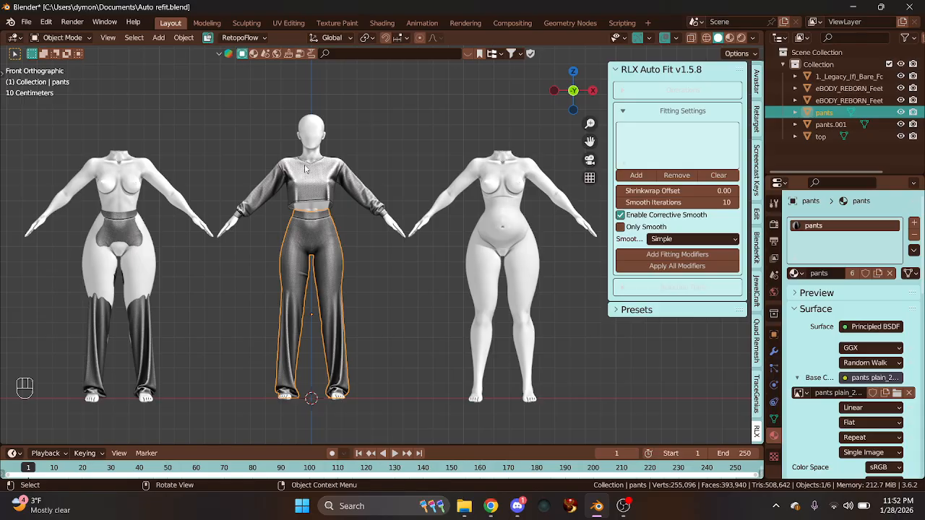
{"action": "left_click", "coordinate": [304, 173]}
{"action": "left_click", "coordinate": [296, 228]}
{"action": "right_click", "coordinate": [296, 228]}
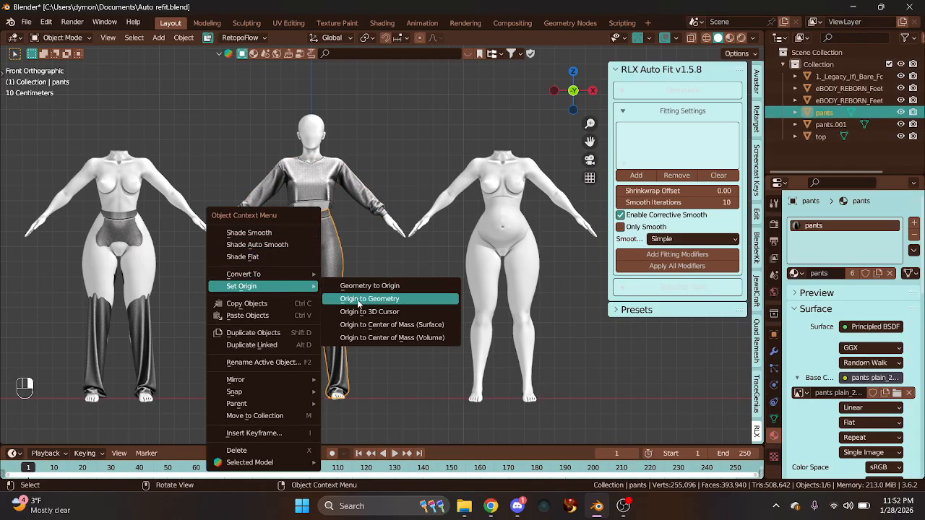
Add the duplicated pants to the fitting list and enable Apply to All Selected Objects in their target body settings
{"action": "left_click", "coordinate": [123, 236]}
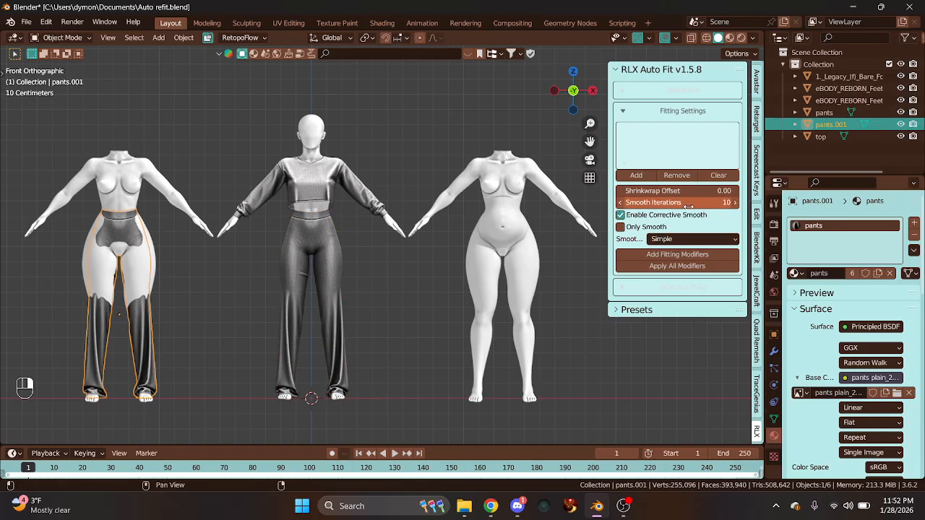
{"action": "left_click", "coordinate": [633, 176]}
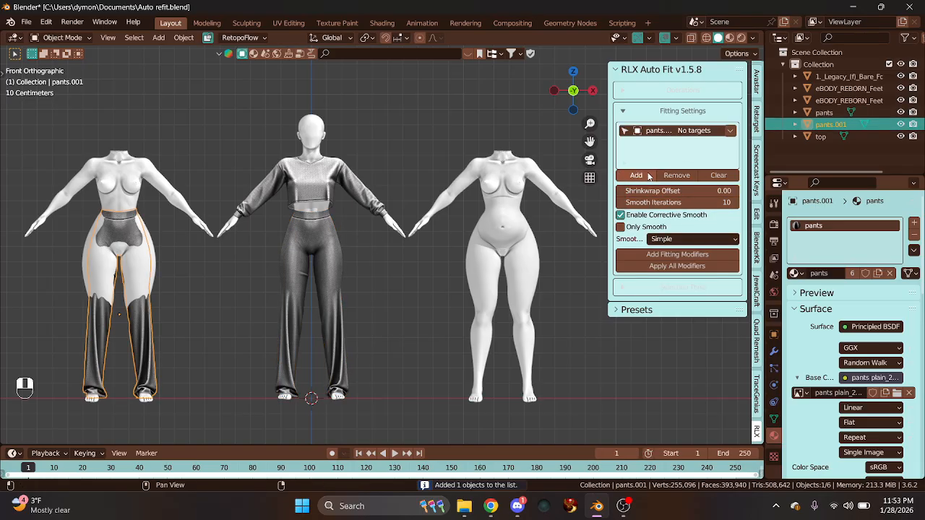
{"action": "left_click", "coordinate": [728, 132]}
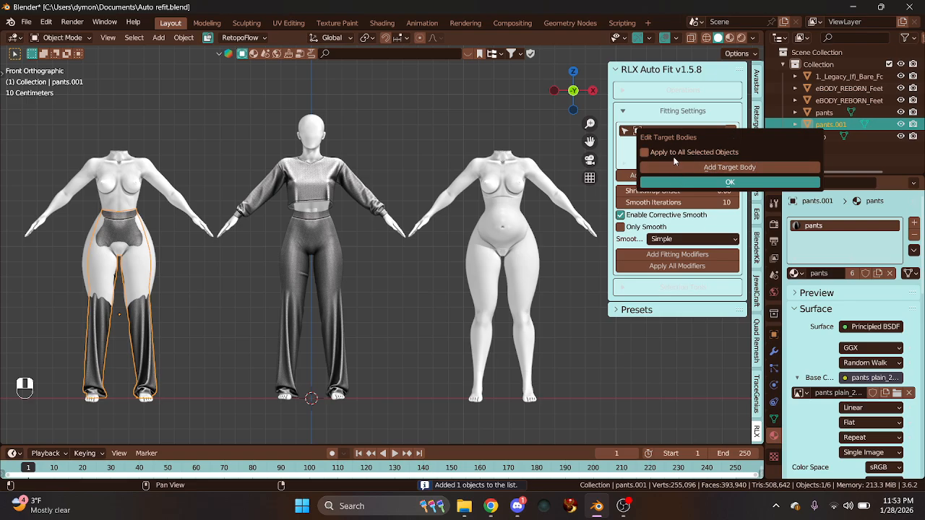
{"action": "left_click", "coordinate": [727, 154]}
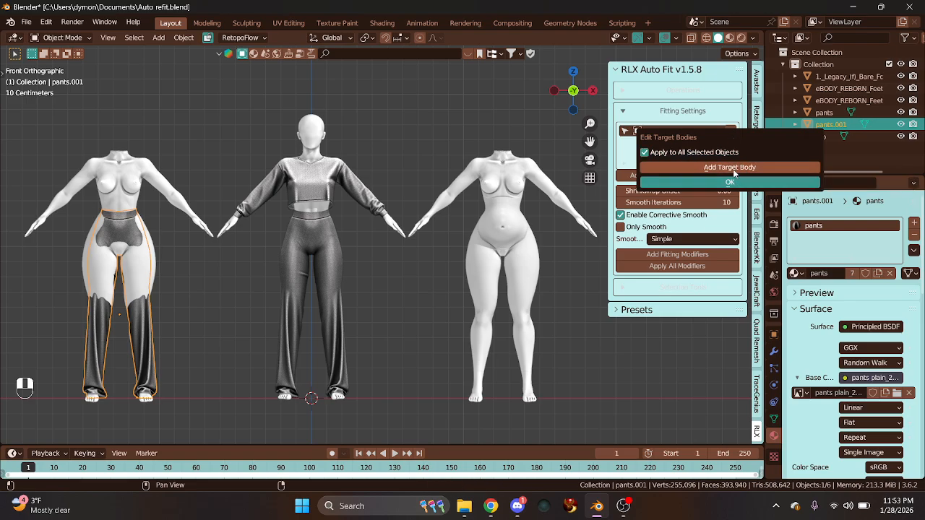
Assign eBODY_REBORN_Feet_Flat as the target body for the duplicated pants and add the fitting modifiers
{"action": "left_click", "coordinate": [733, 168]}
{"action": "left_click", "coordinate": [705, 171]}
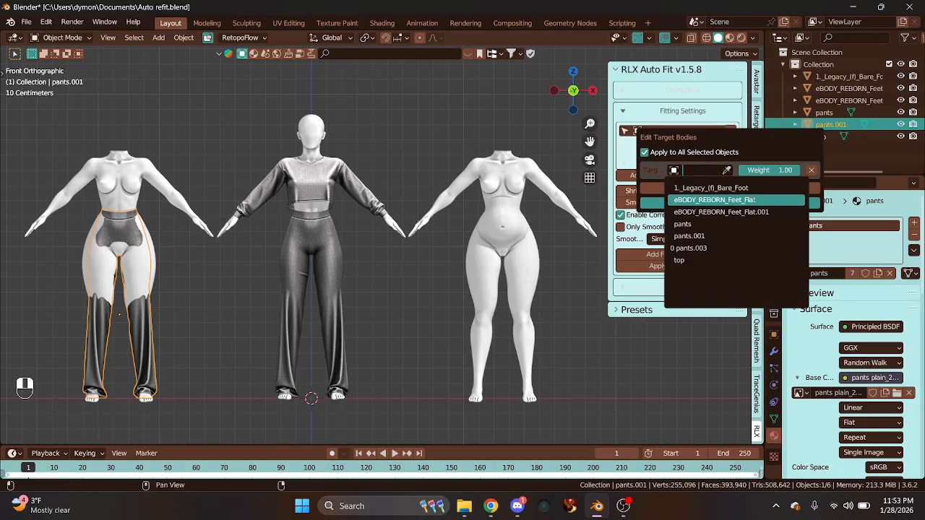
{"action": "left_click", "coordinate": [751, 200]}
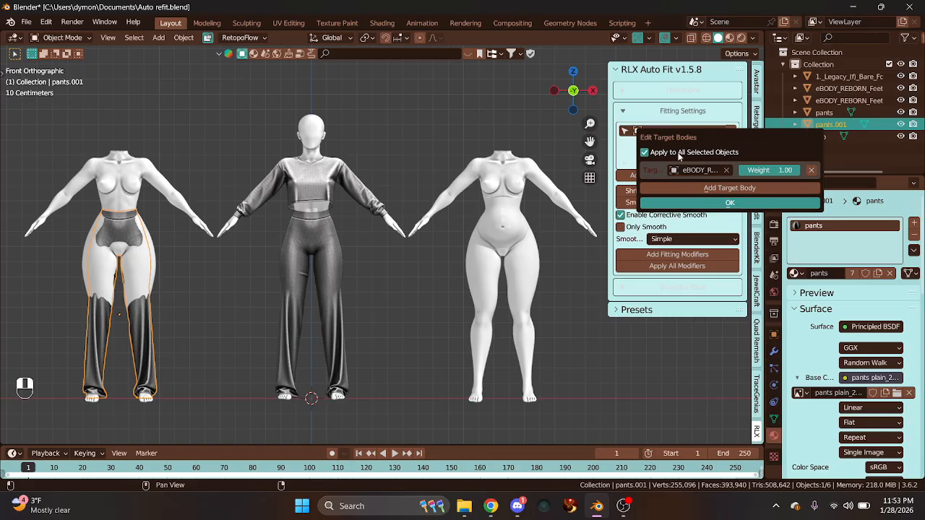
{"action": "left_click", "coordinate": [745, 202]}
{"action": "left_click", "coordinate": [671, 256]}
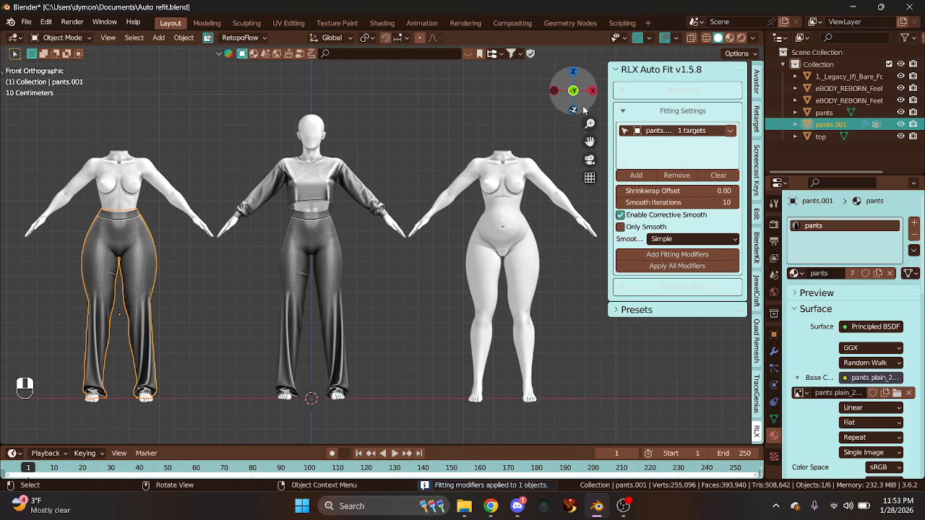
Switch to the Sculpting workspace for the fitted pants and enable X-axis symmetry
{"action": "left_click_drag", "start_coordinate": [573, 90], "coordinate": [514, 283]}
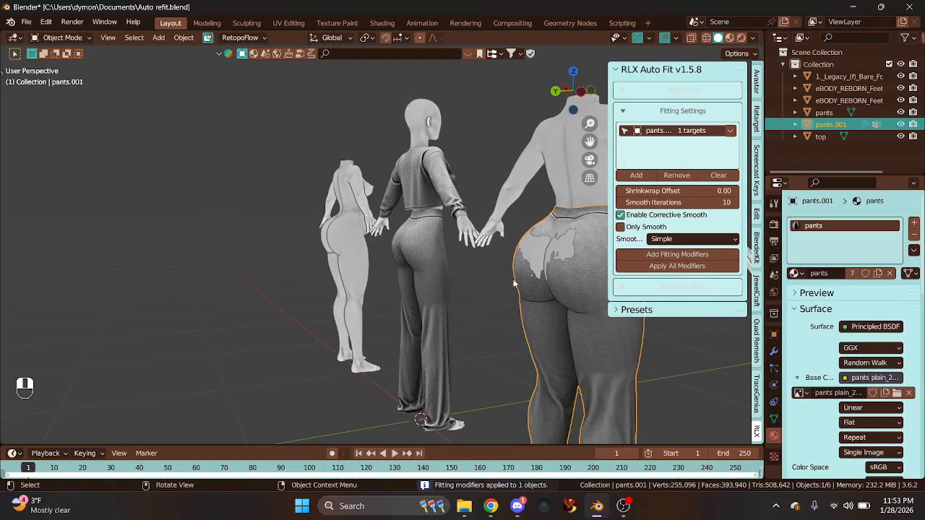
{"action": "scroll", "coordinate": [517, 267], "scroll_direction": "down", "scroll_amount": 2}
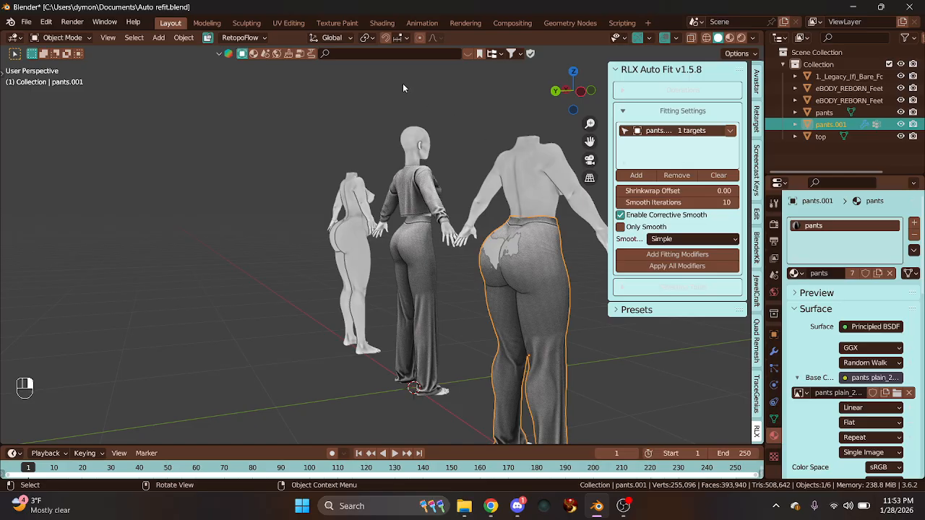
{"action": "left_click", "coordinate": [247, 23]}
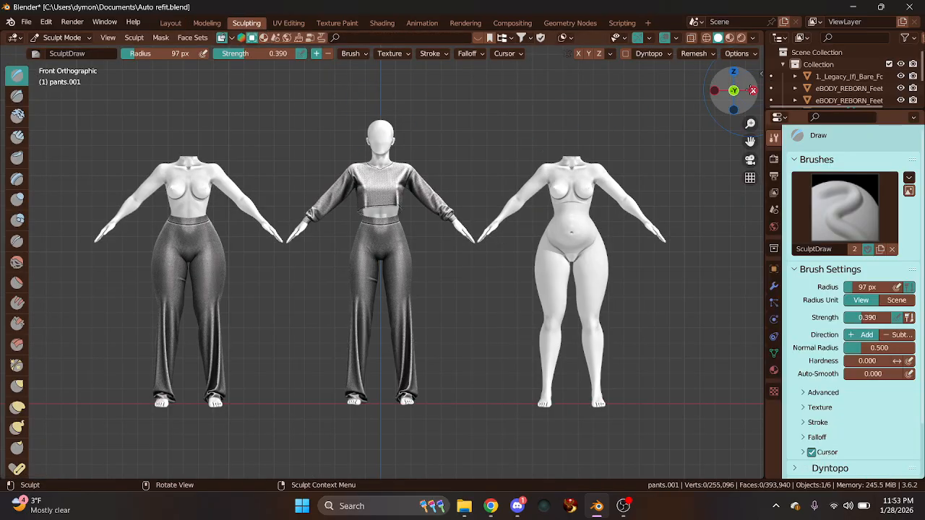
{"action": "mouse_move", "coordinate": [753, 91]}
{"action": "left_mouse_down"}
{"action": "mouse_move", "coordinate": [470, 159]}
{"action": "mouse_move", "coordinate": [147, 217]}
{"action": "left_mouse_up"}
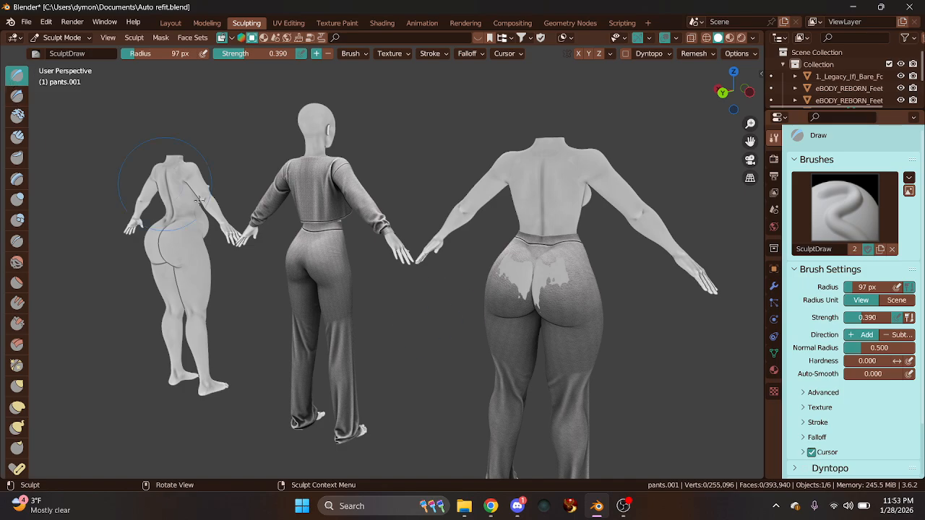
{"action": "scroll", "coordinate": [563, 289], "scroll_direction": "up", "scroll_amount": 1}
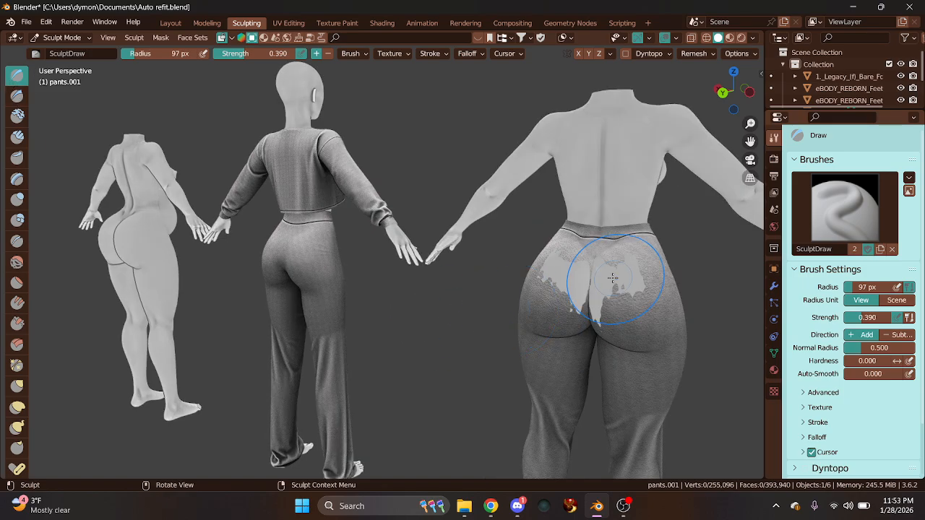
{"action": "left_click", "coordinate": [581, 55]}
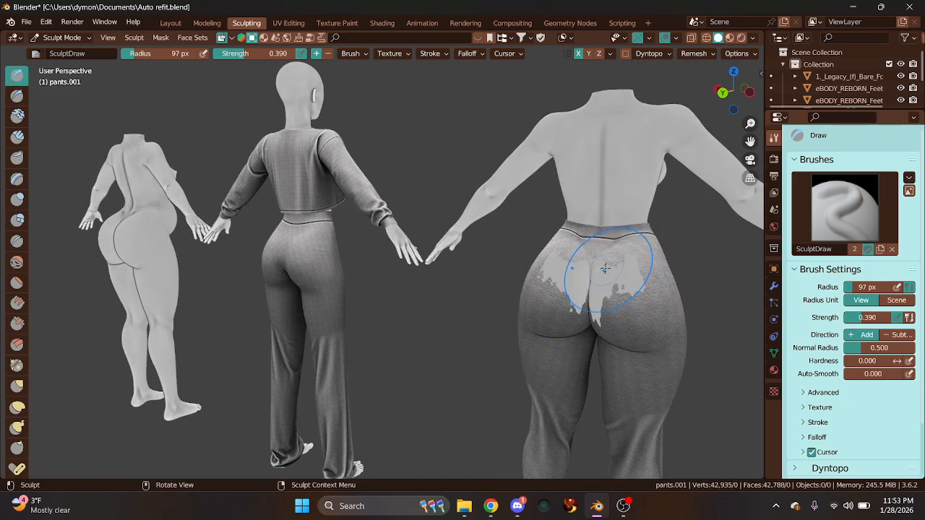
Build up the seat of the pants with the Draw brush where the body pokes through, and smooth along the centre seam
{"action": "mouse_move", "coordinate": [614, 278]}
{"action": "left_mouse_down"}
{"action": "mouse_move", "coordinate": [597, 289]}
{"action": "mouse_move", "coordinate": [607, 307]}
{"action": "mouse_move", "coordinate": [582, 292]}
{"action": "mouse_move", "coordinate": [626, 273]}
{"action": "mouse_move", "coordinate": [623, 283]}
{"action": "mouse_move", "coordinate": [640, 287]}
{"action": "mouse_move", "coordinate": [626, 287]}
{"action": "mouse_move", "coordinate": [610, 316]}
{"action": "left_mouse_up"}
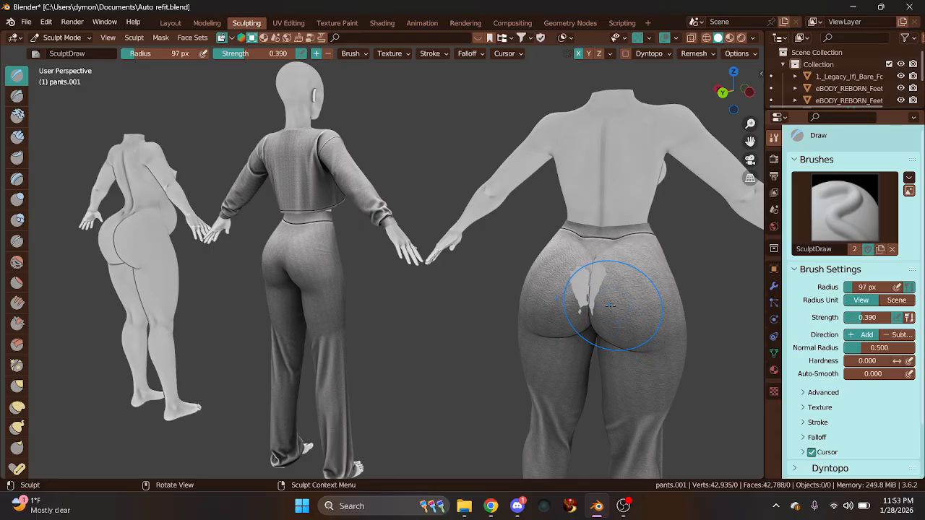
{"action": "scroll", "coordinate": [611, 271], "scroll_direction": "up", "scroll_amount": 1}
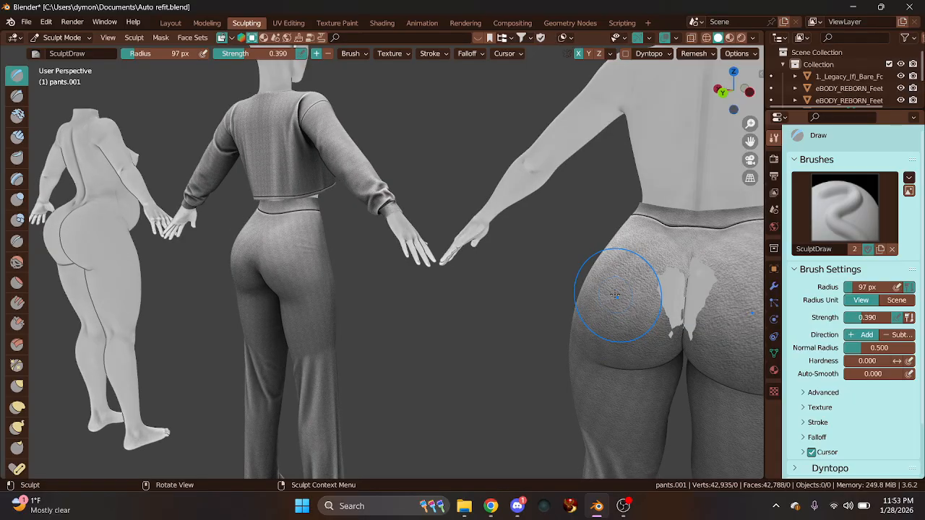
{"action": "left_click", "coordinate": [17, 261]}
{"action": "mouse_move", "coordinate": [680, 303]}
{"action": "left_mouse_down"}
{"action": "mouse_move", "coordinate": [700, 286]}
{"action": "mouse_move", "coordinate": [694, 275]}
{"action": "mouse_move", "coordinate": [690, 314]}
{"action": "mouse_move", "coordinate": [689, 266]}
{"action": "left_mouse_up"}
Return to the Layout workspace in front view and apply all modifiers on the fitted pants
{"action": "left_click", "coordinate": [170, 24]}
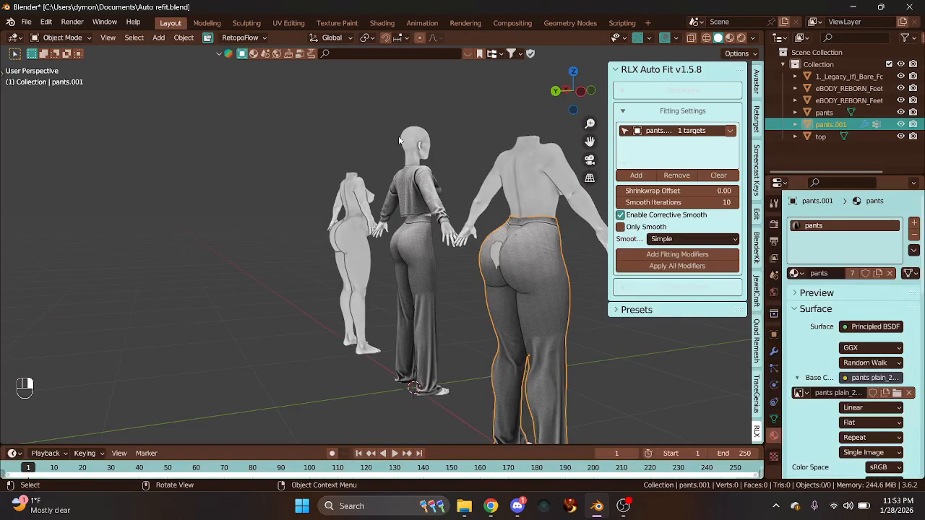
{"action": "left_click", "coordinate": [562, 94]}
{"action": "left_click", "coordinate": [592, 91]}
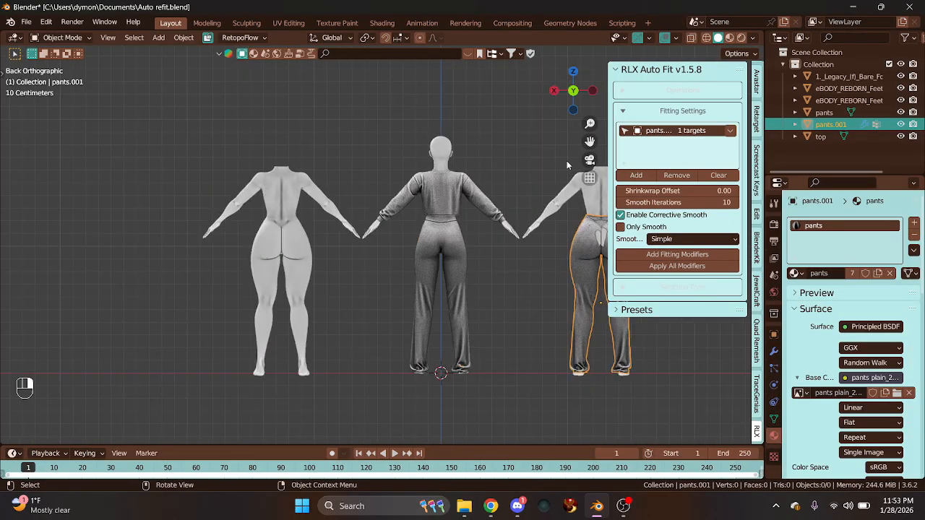
{"action": "left_click", "coordinate": [573, 92]}
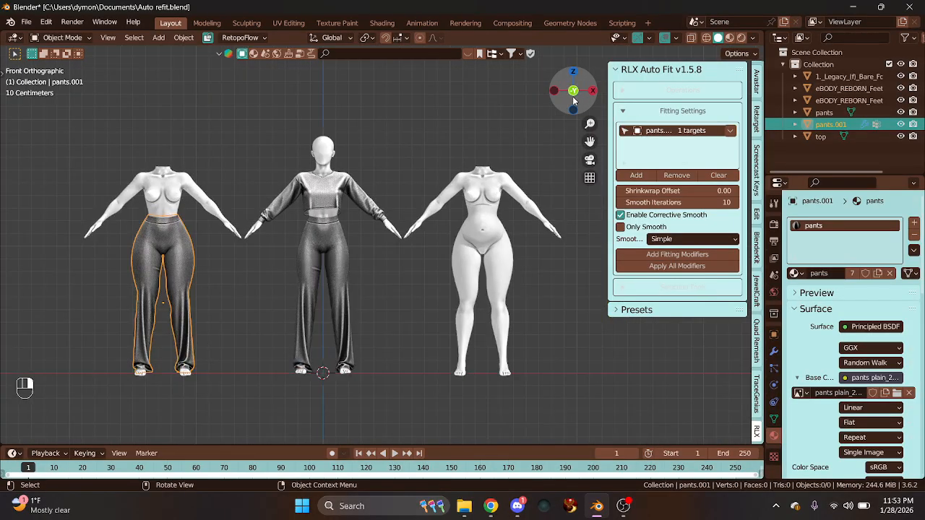
{"action": "left_click", "coordinate": [677, 266]}
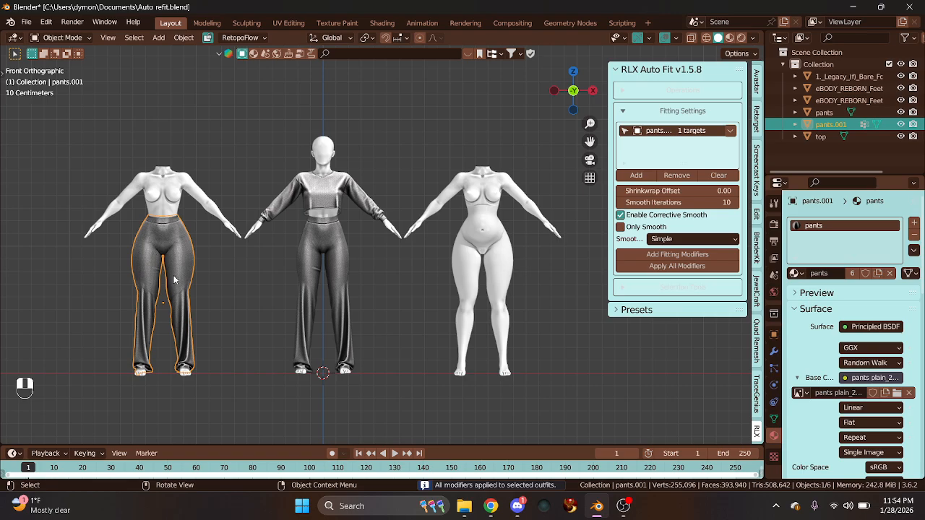
Unlink the Base Color image textures from the pants material and the top material
{"action": "left_click", "coordinate": [908, 392]}
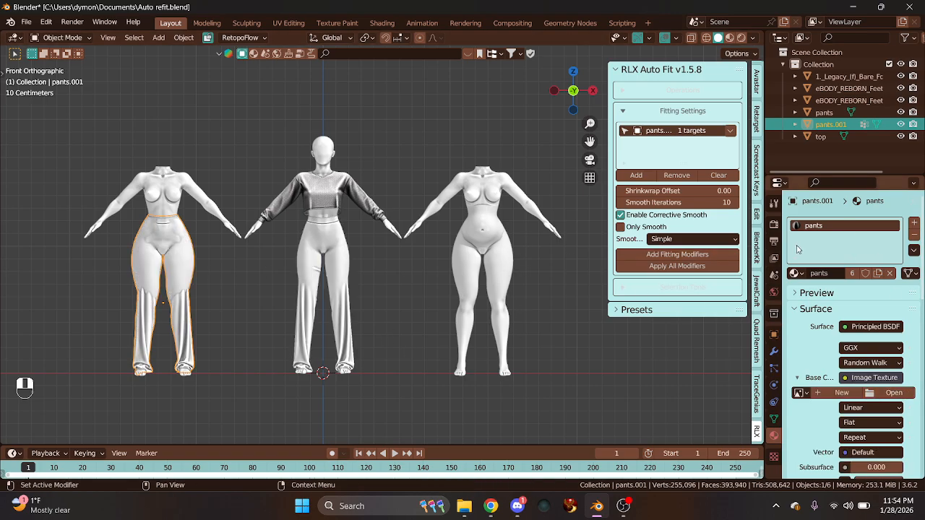
{"action": "left_click", "coordinate": [314, 193]}
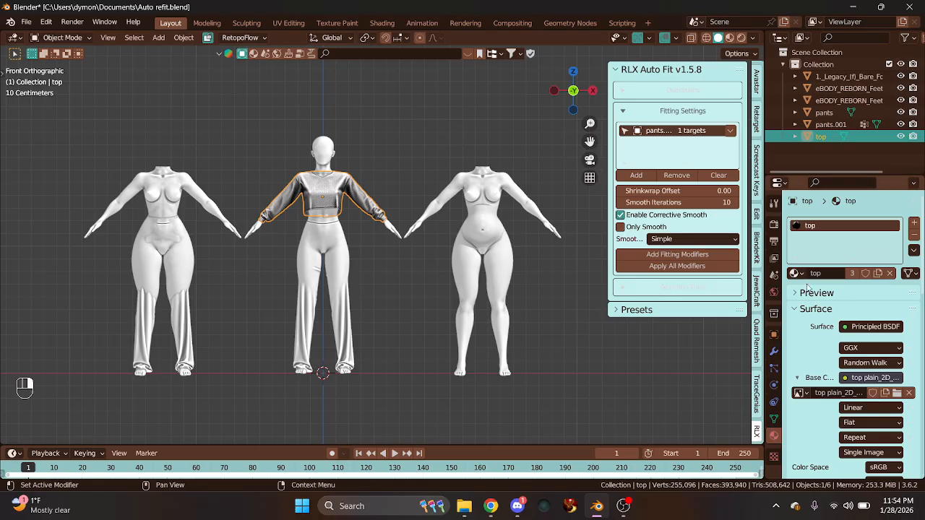
{"action": "left_click", "coordinate": [909, 392]}
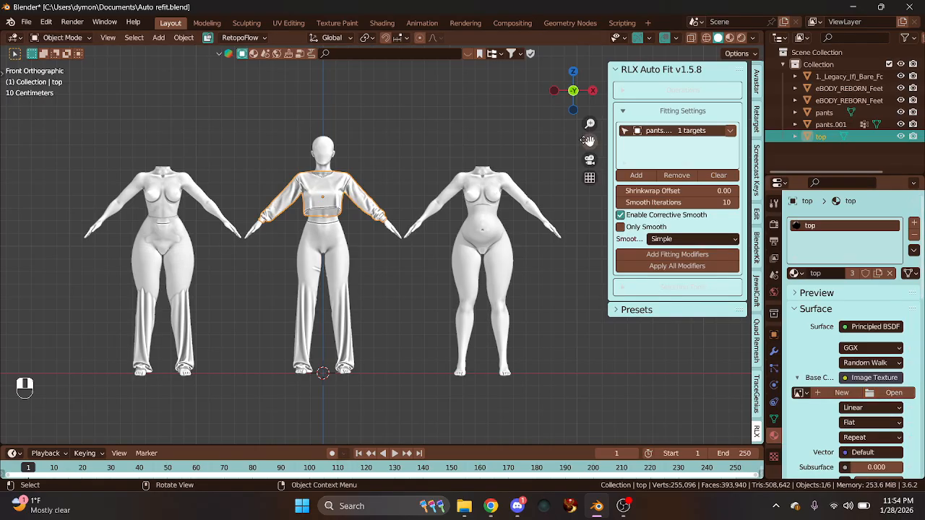
Examine the untextured fitted pants up close from the front and from the back for surface flaws
{"action": "left_click_drag", "start_coordinate": [590, 141], "coordinate": [796, 158]}
{"action": "scroll", "coordinate": [478, 216], "scroll_direction": "up", "scroll_amount": 3}
{"action": "scroll", "coordinate": [382, 253], "scroll_direction": "up", "scroll_amount": 4}
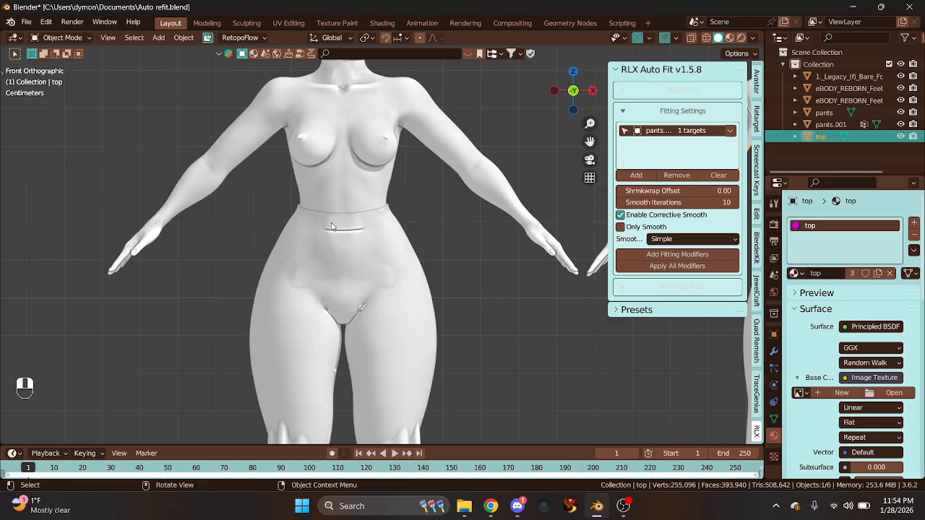
{"action": "scroll", "coordinate": [348, 251], "scroll_direction": "down", "scroll_amount": 3}
{"action": "scroll", "coordinate": [351, 253], "scroll_direction": "up", "scroll_amount": 3}
{"action": "scroll", "coordinate": [353, 254], "scroll_direction": "down", "scroll_amount": 3}
{"action": "scroll", "coordinate": [374, 260], "scroll_direction": "down", "scroll_amount": 2}
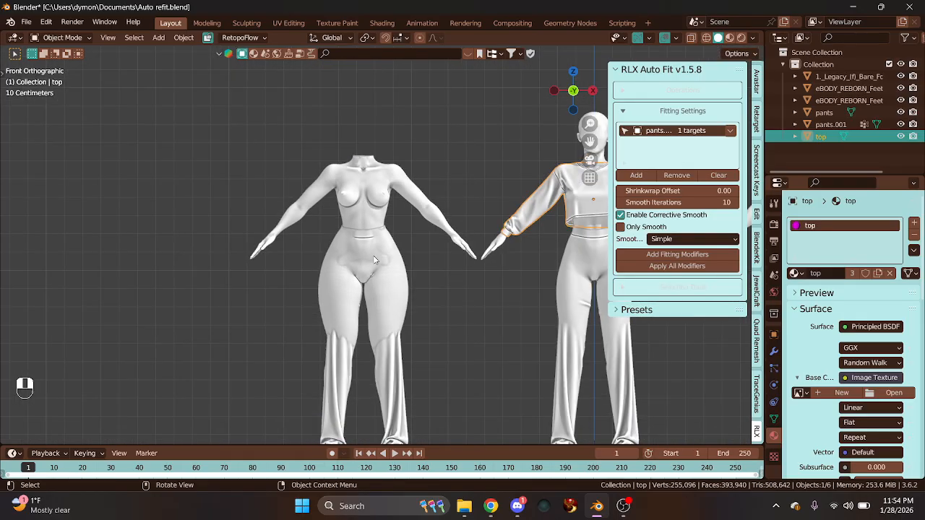
{"action": "left_click", "coordinate": [573, 91]}
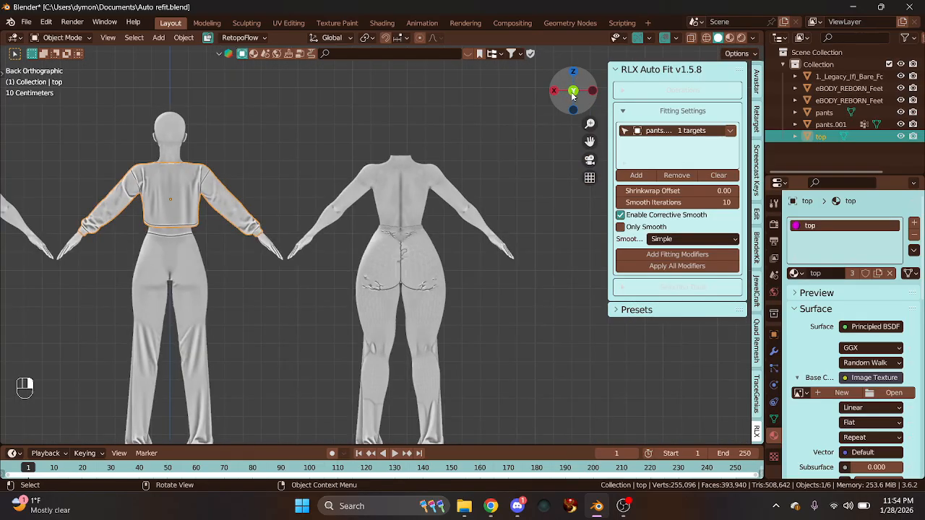
Sculpt the fitted pants with the Smooth brush to even out the wrinkles below the back waistband and along the seat's centre seam
{"action": "left_click", "coordinate": [423, 274]}
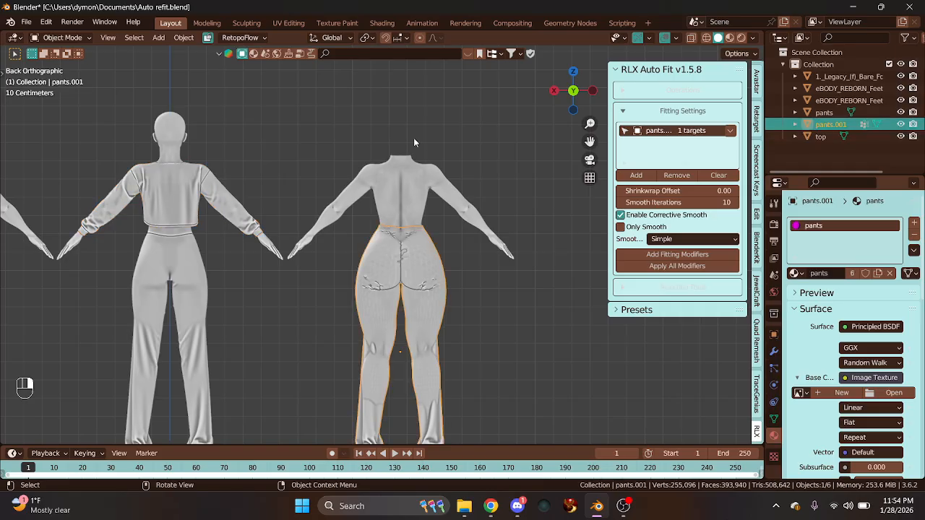
{"action": "left_click", "coordinate": [245, 23]}
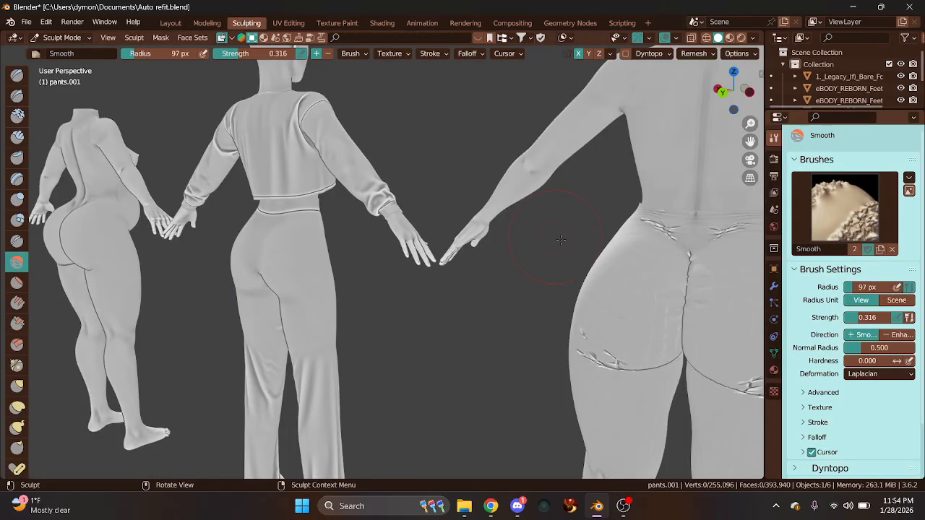
{"action": "scroll", "coordinate": [571, 248], "scroll_direction": "down", "scroll_amount": 1}
{"action": "scroll", "coordinate": [601, 248], "scroll_direction": "up", "scroll_amount": 1}
{"action": "left_click_drag", "start_coordinate": [749, 142], "coordinate": [516, 156]}
{"action": "left_click_drag", "start_coordinate": [738, 100], "coordinate": [748, 101]}
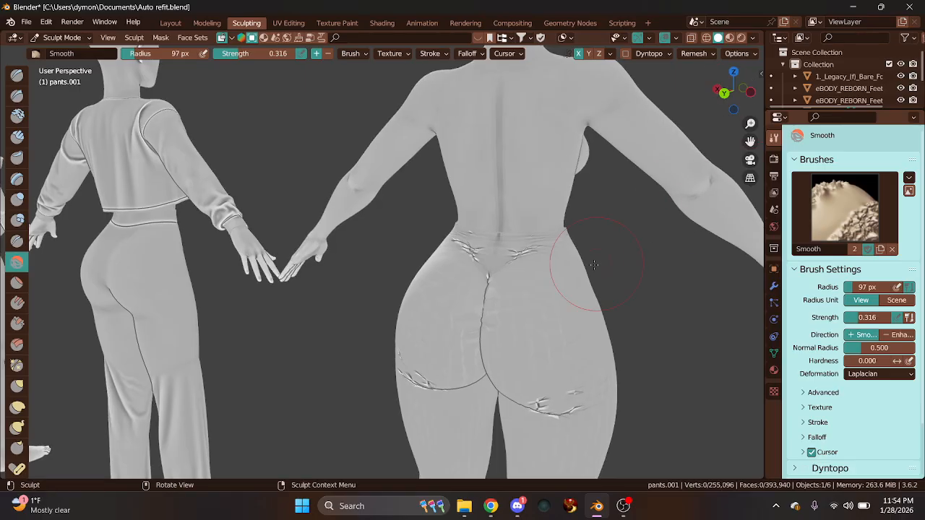
{"action": "mouse_move", "coordinate": [594, 265]}
{"action": "left_mouse_down"}
{"action": "mouse_move", "coordinate": [496, 256]}
{"action": "mouse_move", "coordinate": [469, 301]}
{"action": "mouse_move", "coordinate": [477, 293]}
{"action": "mouse_move", "coordinate": [483, 348]}
{"action": "left_mouse_up"}
Smooth the jagged creases beneath both sides of the seat on the fitted pants
{"action": "scroll", "coordinate": [502, 339], "scroll_direction": "down", "scroll_amount": 2}
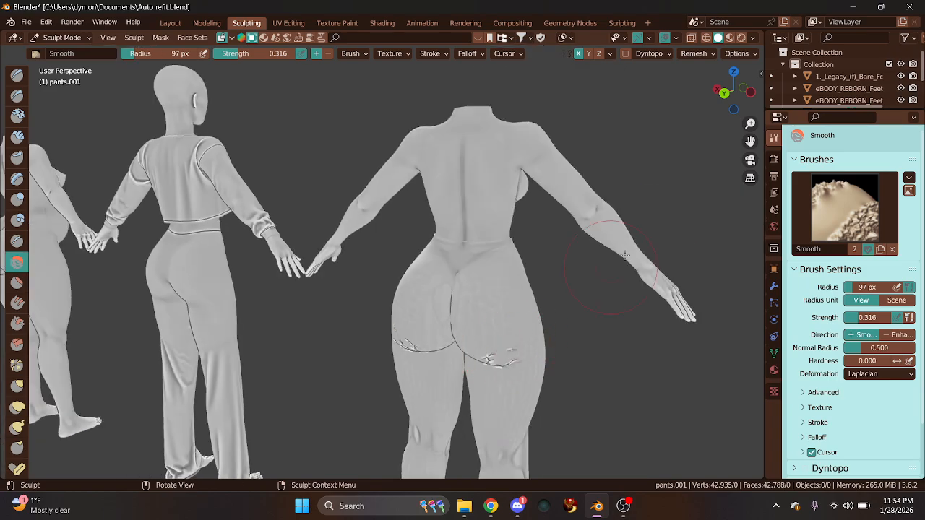
{"action": "left_click_drag", "start_coordinate": [721, 101], "coordinate": [721, 112]}
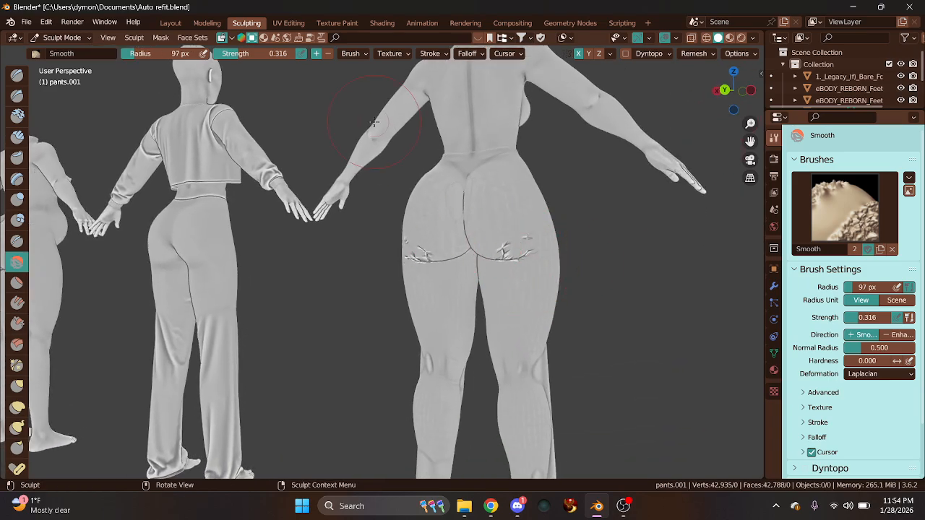
{"action": "left_click_drag", "start_coordinate": [521, 245], "coordinate": [506, 260]}
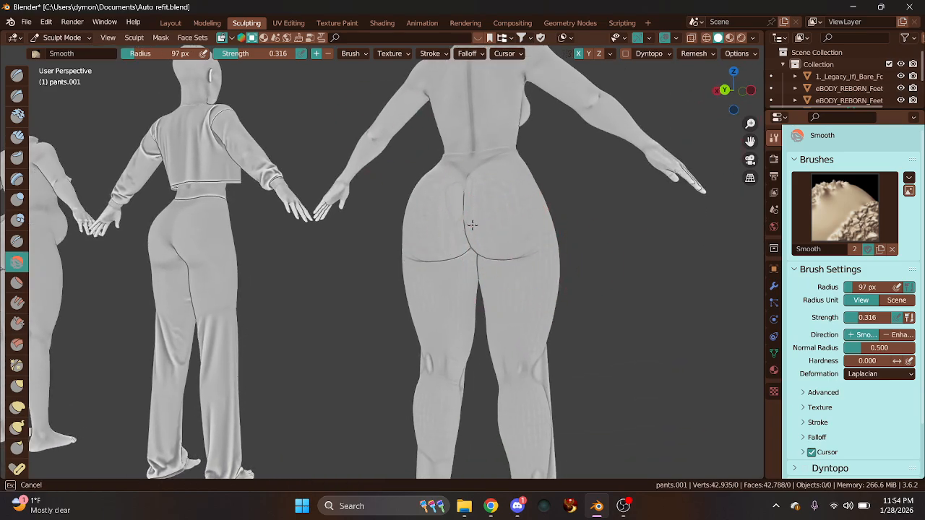
{"action": "left_click_drag", "start_coordinate": [472, 225], "coordinate": [473, 221]}
Set the viewport shading's lighting to MatCap
{"action": "left_click", "coordinate": [752, 39]}
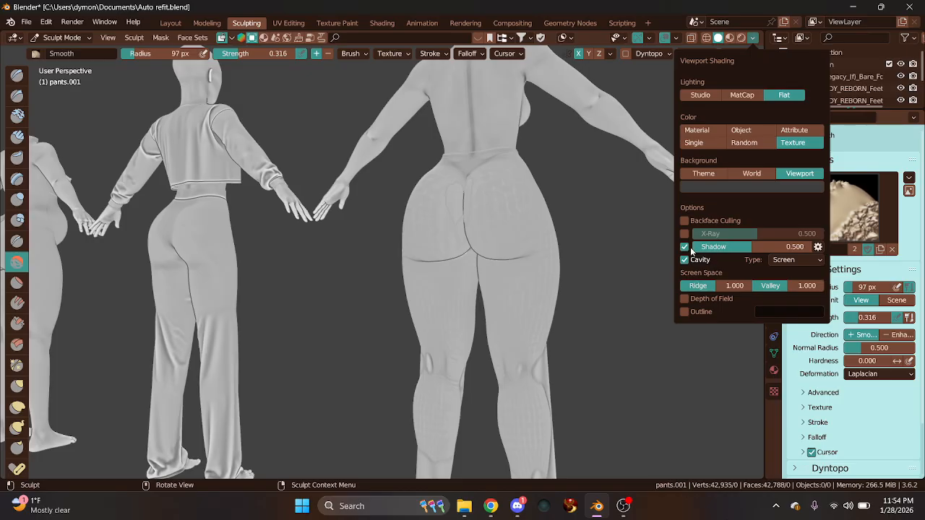
{"action": "left_click", "coordinate": [741, 99]}
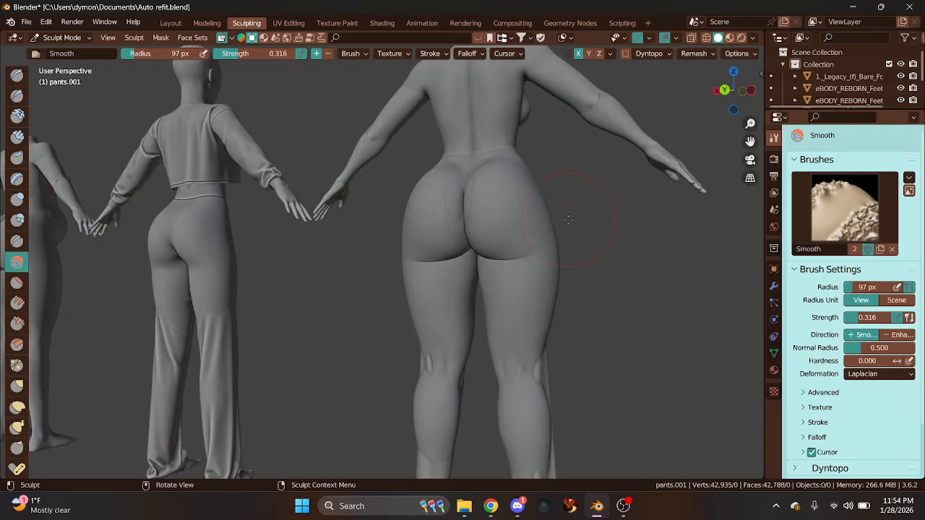
Smooth the fabric folds behind the knees and down the calves of the fitted pants
{"action": "scroll", "coordinate": [547, 165], "scroll_direction": "up", "scroll_amount": 2}
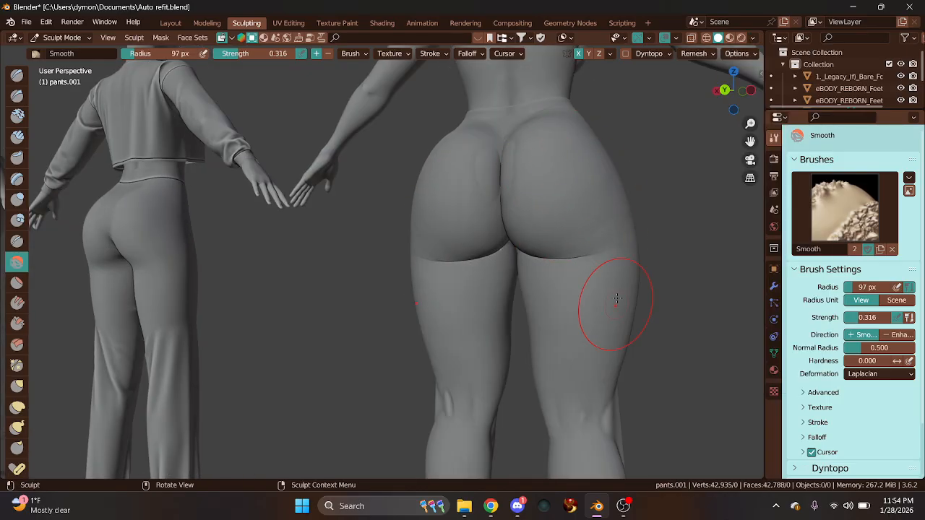
{"action": "scroll", "coordinate": [553, 327], "scroll_direction": "down", "scroll_amount": 4}
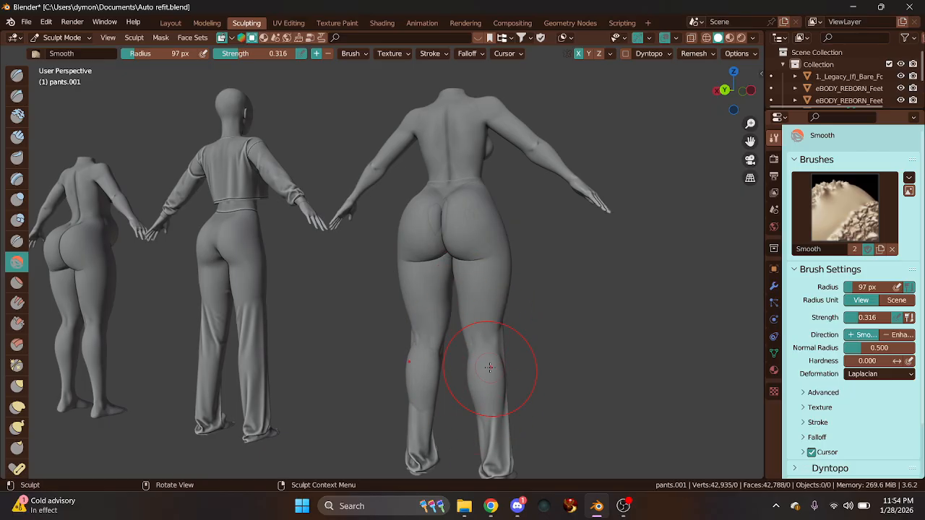
{"action": "left_click_drag", "start_coordinate": [475, 339], "coordinate": [483, 439]}
{"action": "left_click_drag", "start_coordinate": [728, 92], "coordinate": [565, 92]}
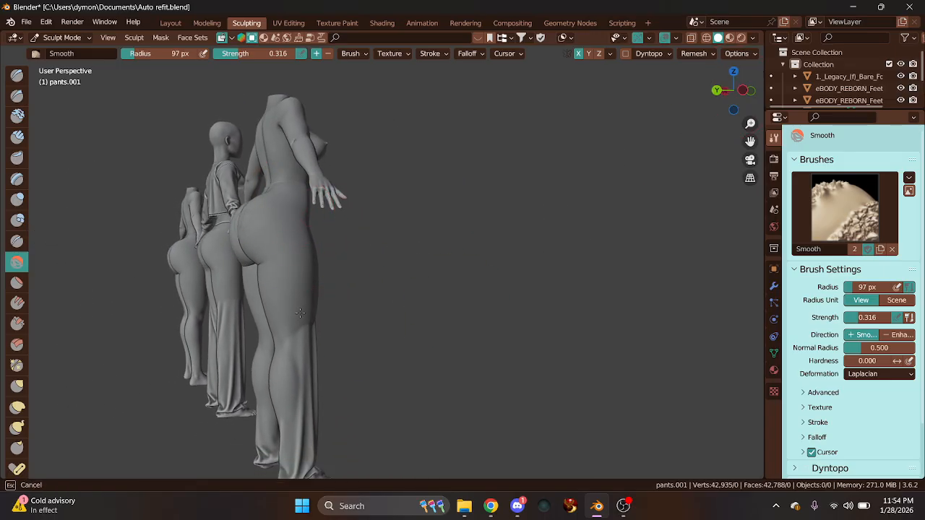
Smooth the inner thighs and the waist area of the fitted pants from the front view
{"action": "left_click", "coordinate": [749, 91]}
{"action": "scroll", "coordinate": [441, 276], "scroll_direction": "up", "scroll_amount": 5}
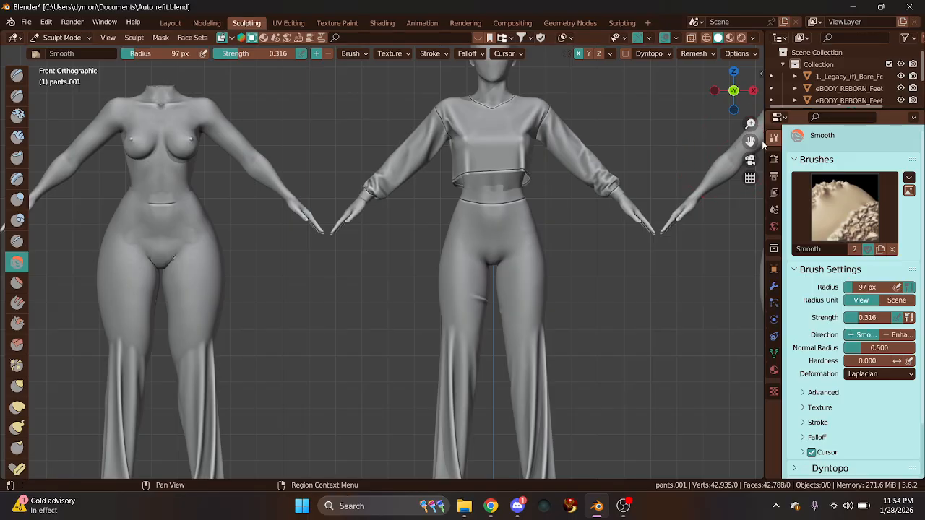
{"action": "left_click_drag", "start_coordinate": [751, 141], "coordinate": [469, 280]}
{"action": "mouse_move", "coordinate": [379, 248]}
{"action": "left_mouse_down"}
{"action": "mouse_move", "coordinate": [378, 308]}
{"action": "mouse_move", "coordinate": [395, 318]}
{"action": "left_mouse_up"}
{"action": "left_click_drag", "start_coordinate": [390, 192], "coordinate": [403, 240]}
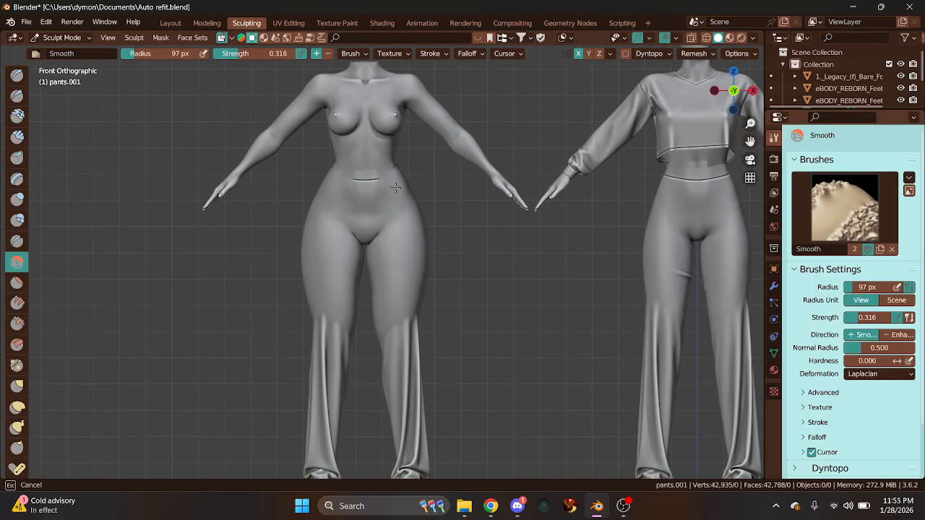
Smooth the front crotch of the fitted pants where the inner thighs meet
{"action": "scroll", "coordinate": [311, 280], "scroll_direction": "up", "scroll_amount": 2}
{"action": "scroll", "coordinate": [347, 260], "scroll_direction": "up", "scroll_amount": 2}
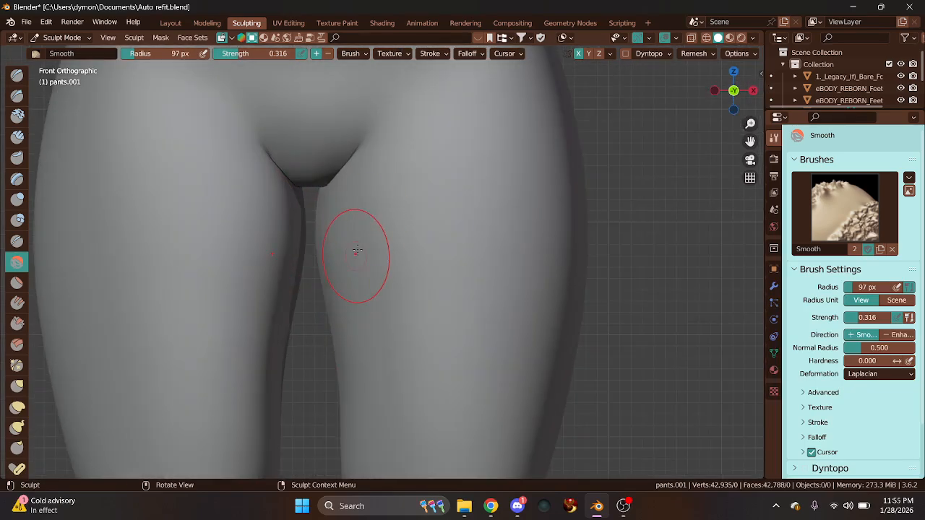
{"action": "scroll", "coordinate": [354, 177], "scroll_direction": "up", "scroll_amount": 3}
{"action": "scroll", "coordinate": [361, 202], "scroll_direction": "up", "scroll_amount": 1}
{"action": "mouse_move", "coordinate": [368, 183]}
{"action": "left_mouse_down"}
{"action": "mouse_move", "coordinate": [338, 218]}
{"action": "mouse_move", "coordinate": [363, 187]}
{"action": "left_mouse_up"}
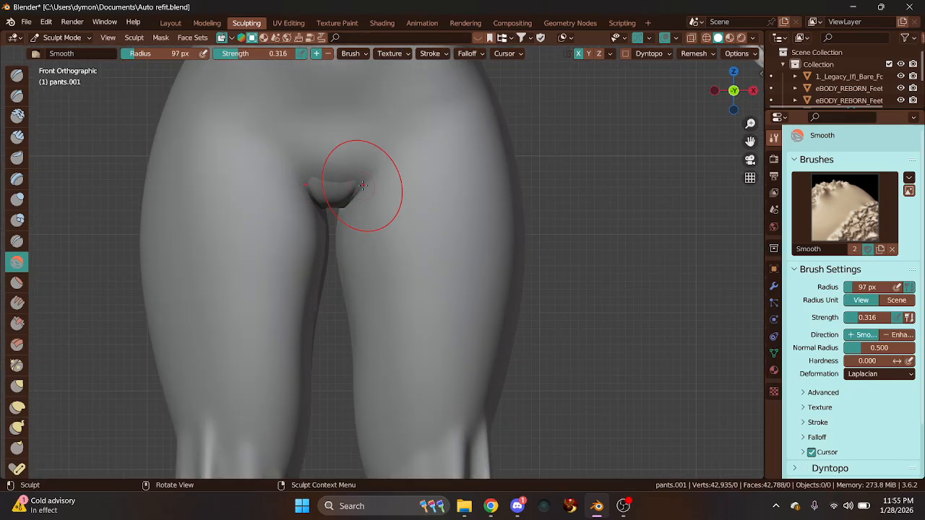
Smooth the crotch from a lower angle and even out the crease at the front waistband of the fitted pants
{"action": "left_click_drag", "start_coordinate": [733, 94], "coordinate": [737, 77]}
{"action": "scroll", "coordinate": [388, 276], "scroll_direction": "up", "scroll_amount": 3}
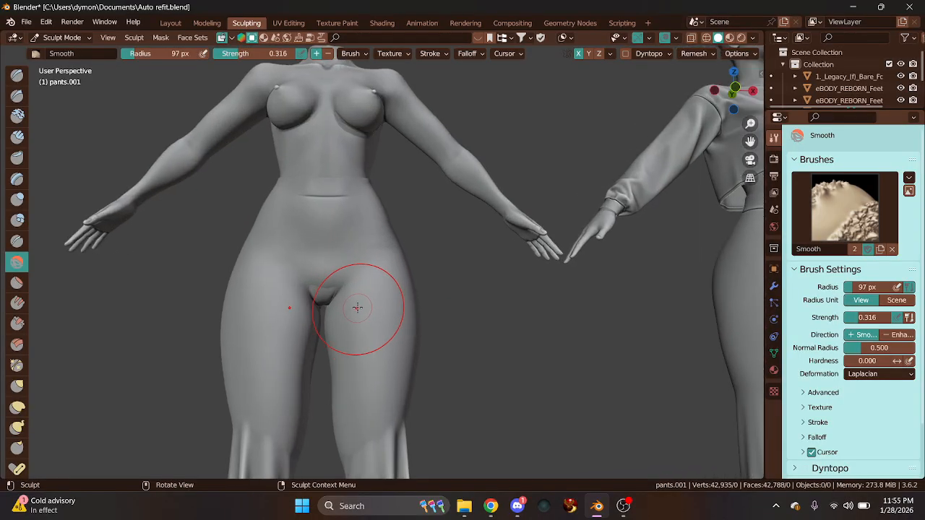
{"action": "left_click_drag", "start_coordinate": [312, 334], "coordinate": [328, 302]}
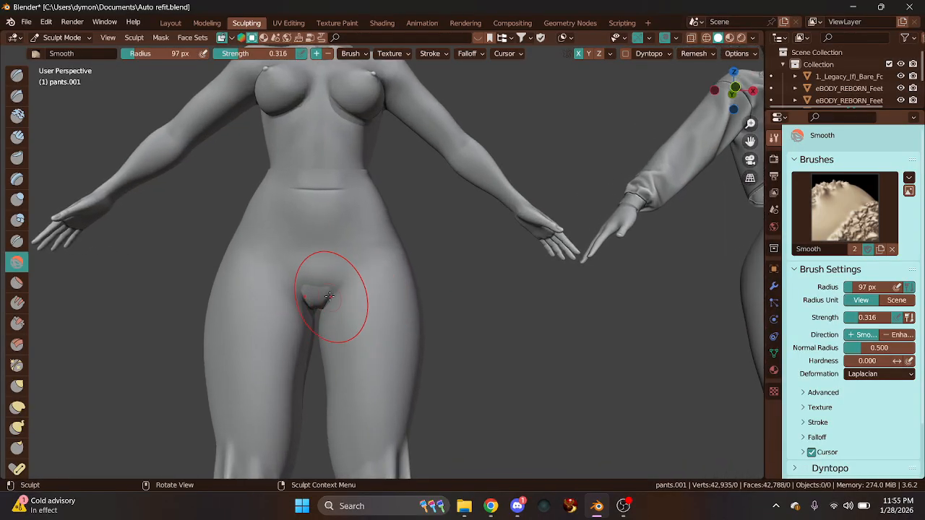
{"action": "left_click_drag", "start_coordinate": [326, 186], "coordinate": [367, 209]}
{"action": "scroll", "coordinate": [366, 310], "scroll_direction": "up", "scroll_amount": 2}
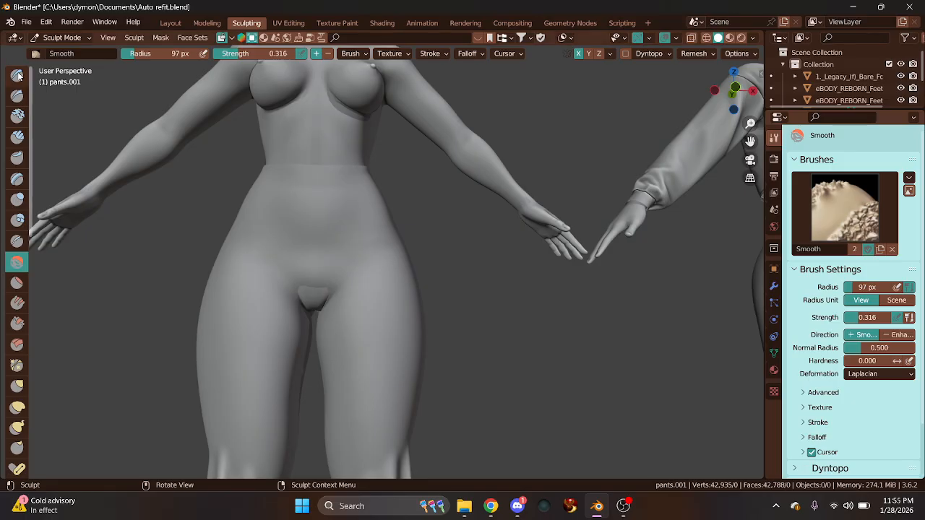
Build up the pants' crotch with the Draw brush to cover the exposed body, and switch back to the Smooth brush
{"action": "left_click", "coordinate": [17, 75]}
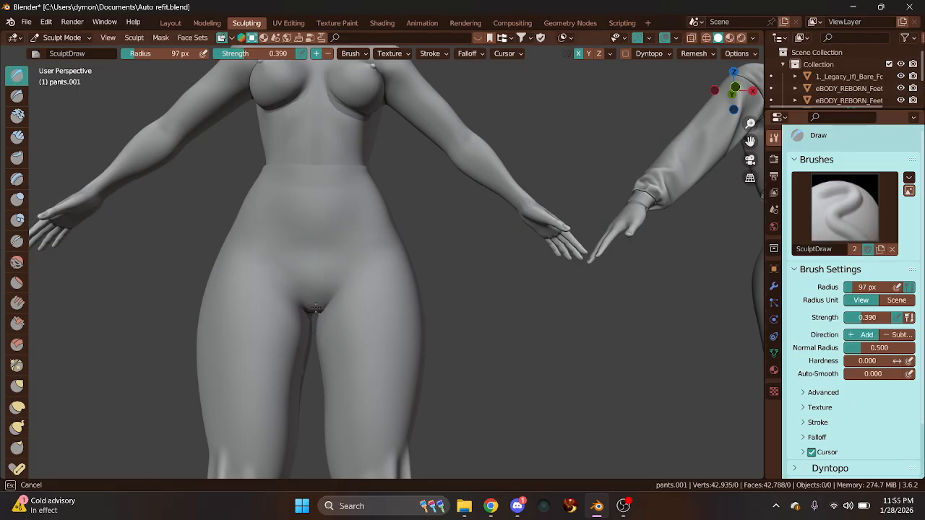
{"action": "left_click", "coordinate": [17, 261]}
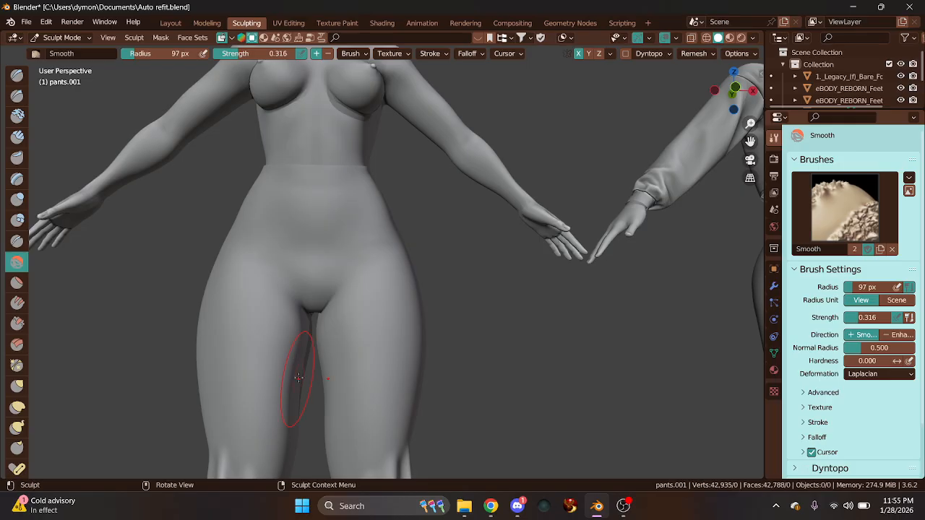
{"action": "scroll", "coordinate": [334, 393], "scroll_direction": "down", "scroll_amount": 4}
{"action": "scroll", "coordinate": [402, 410], "scroll_direction": "down", "scroll_amount": 2}
{"action": "scroll", "coordinate": [340, 393], "scroll_direction": "up", "scroll_amount": 3}
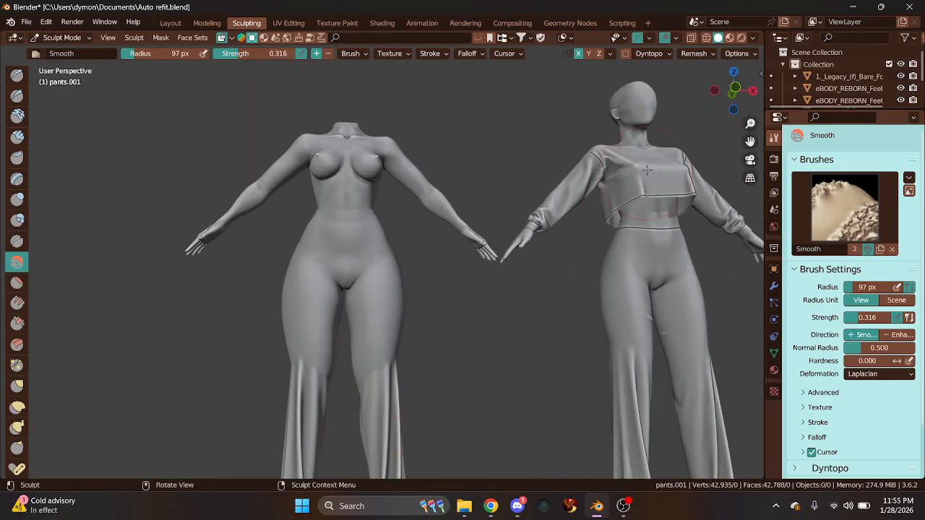
Build up the pants beside the seat's upper centre seam with the Draw brush from behind, and turn off X mirroring
{"action": "left_click", "coordinate": [735, 88]}
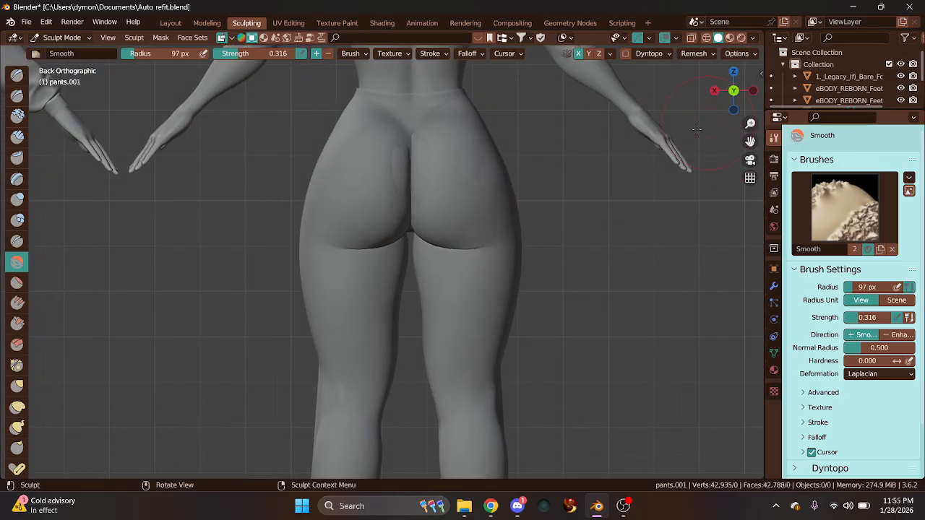
{"action": "left_click", "coordinate": [14, 76]}
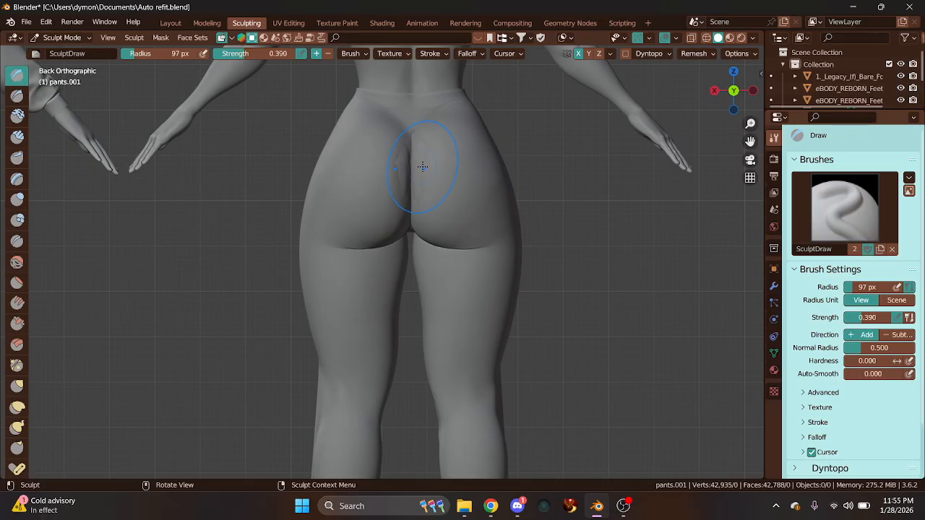
{"action": "left_click_drag", "start_coordinate": [417, 152], "coordinate": [421, 141]}
{"action": "left_click_drag", "start_coordinate": [418, 152], "coordinate": [422, 154]}
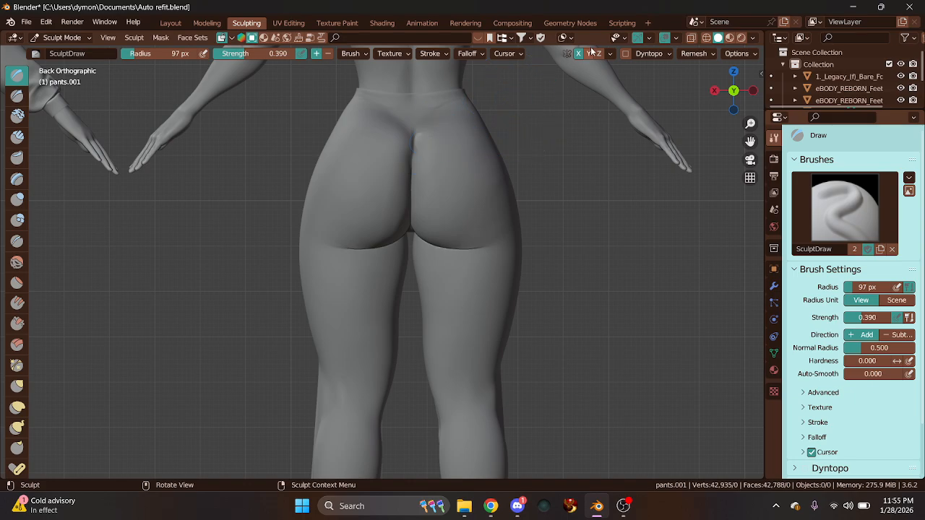
{"action": "left_click_drag", "start_coordinate": [424, 146], "coordinate": [437, 148]}
{"action": "left_click_drag", "start_coordinate": [725, 101], "coordinate": [761, 115]}
{"action": "scroll", "coordinate": [614, 162], "scroll_direction": "down", "scroll_amount": 8}
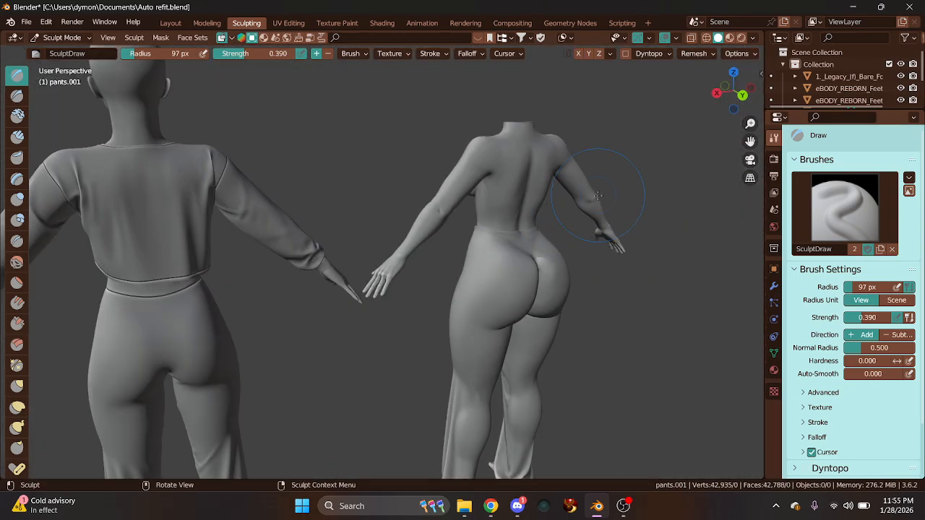
Check the fitted pants from behind in Material Preview shading, and return to Solid shading
{"action": "left_click", "coordinate": [729, 38]}
{"action": "scroll", "coordinate": [653, 187], "scroll_direction": "up", "scroll_amount": 3}
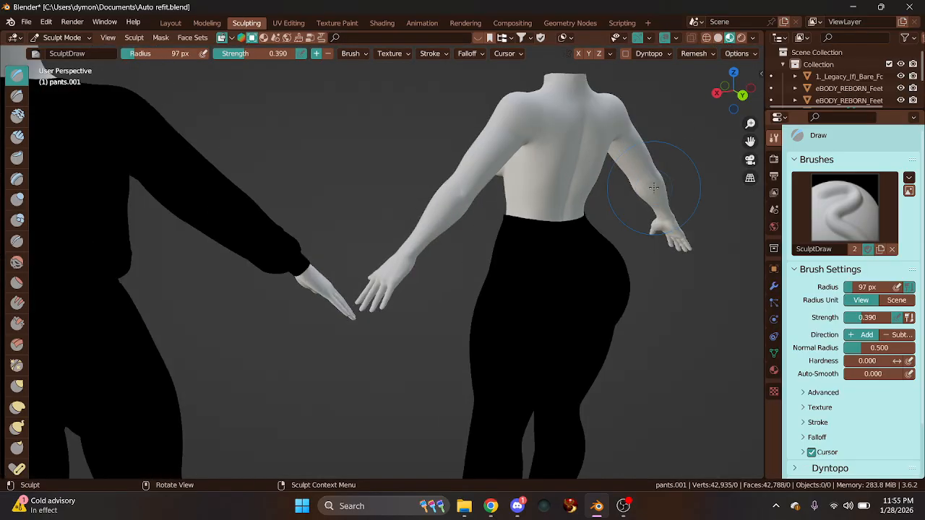
{"action": "scroll", "coordinate": [557, 218], "scroll_direction": "down", "scroll_amount": 4}
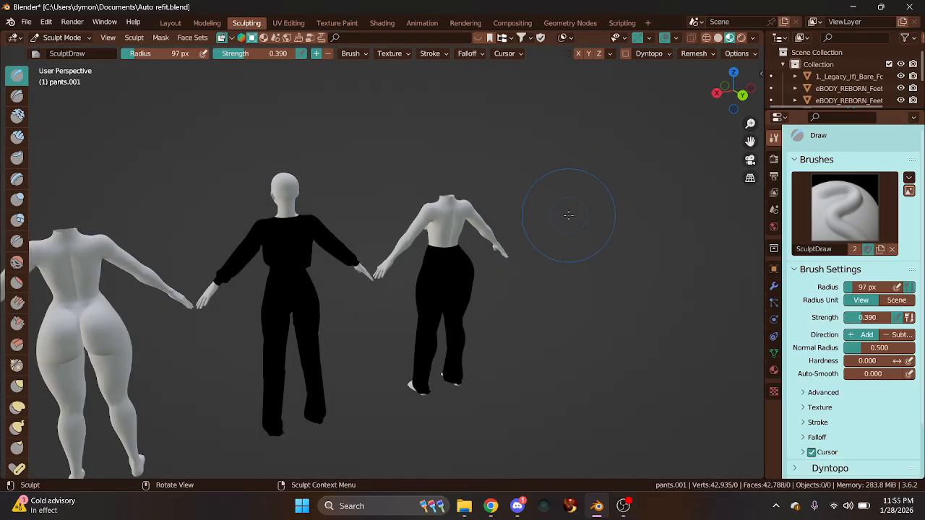
{"action": "scroll", "coordinate": [556, 218], "scroll_direction": "up", "scroll_amount": 3}
{"action": "scroll", "coordinate": [540, 202], "scroll_direction": "up", "scroll_amount": 2}
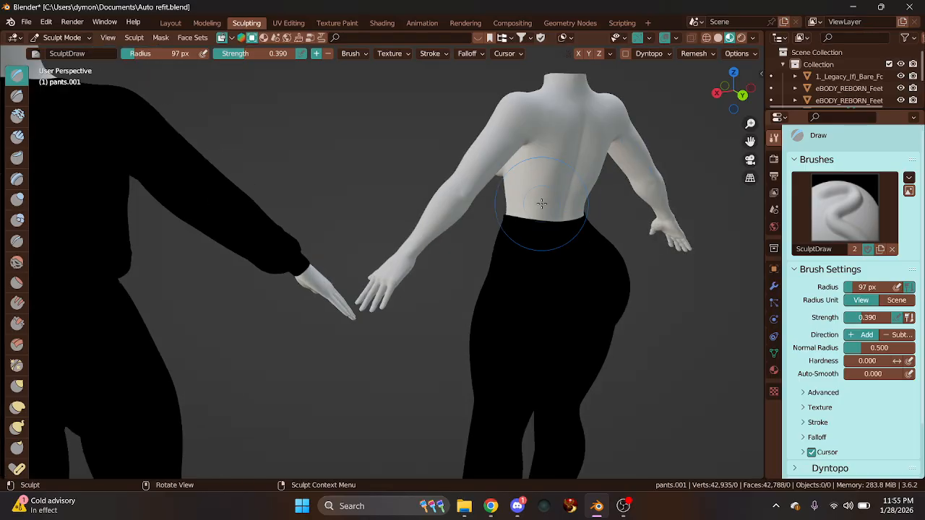
{"action": "left_click_drag", "start_coordinate": [714, 96], "coordinate": [686, 55]}
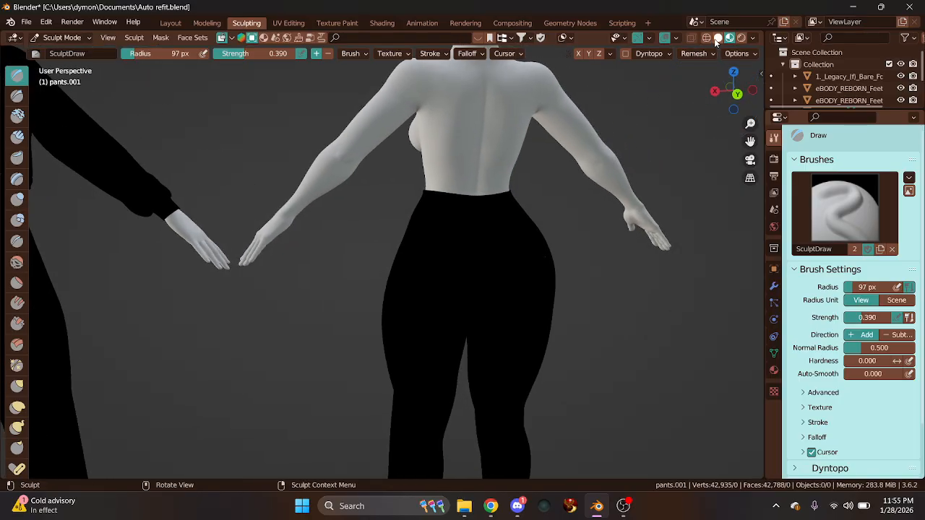
{"action": "left_click", "coordinate": [717, 38]}
Smooth the seat's centre seam and the area below the back waistband with the Smooth brush
{"action": "scroll", "coordinate": [610, 195], "scroll_direction": "up", "scroll_amount": 2}
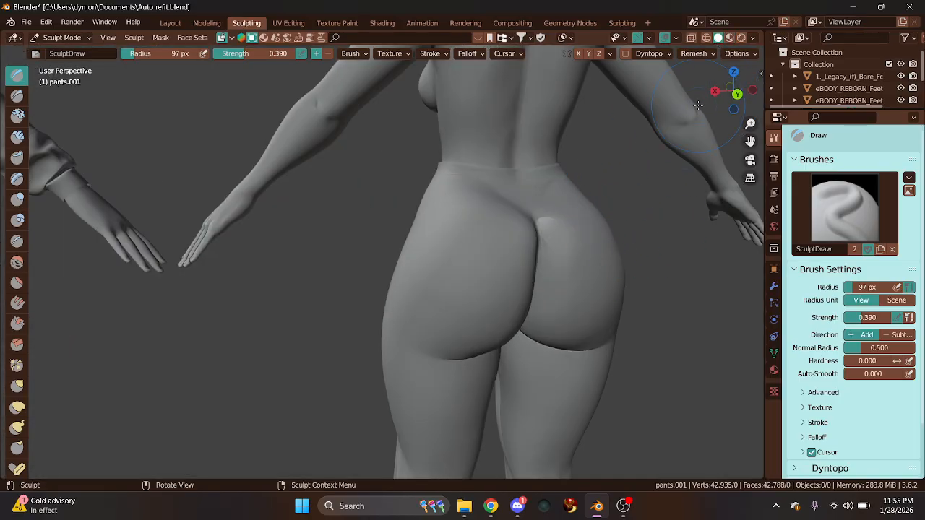
{"action": "mouse_move", "coordinate": [736, 88]}
{"action": "left_mouse_down"}
{"action": "mouse_move", "coordinate": [745, 90]}
{"action": "mouse_move", "coordinate": [735, 93]}
{"action": "left_mouse_up"}
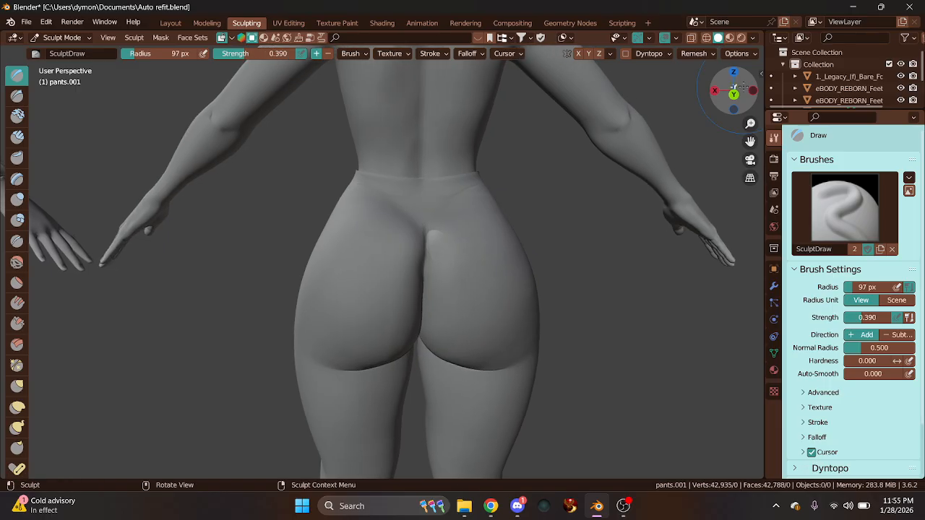
{"action": "left_click", "coordinate": [16, 261]}
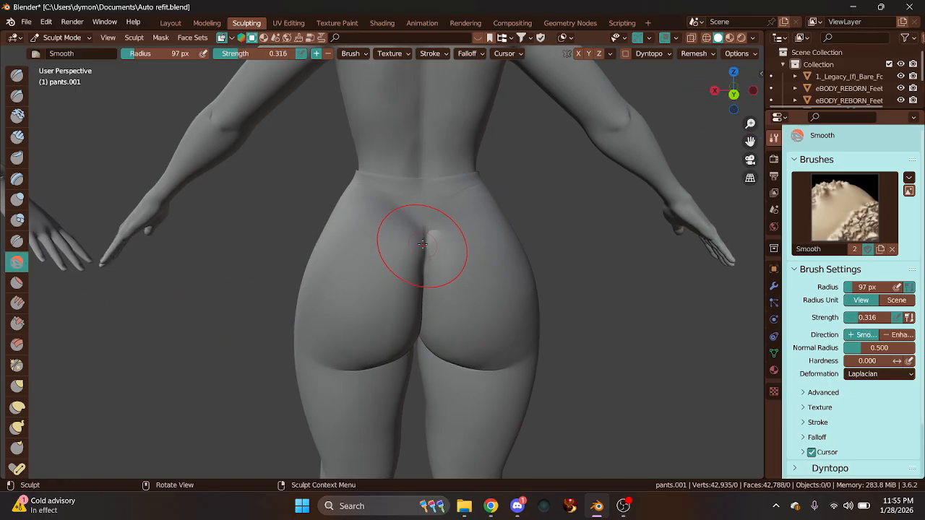
{"action": "left_click_drag", "start_coordinate": [422, 247], "coordinate": [428, 324]}
{"action": "left_click_drag", "start_coordinate": [427, 253], "coordinate": [426, 325]}
{"action": "mouse_move", "coordinate": [438, 223]}
{"action": "left_mouse_down"}
{"action": "mouse_move", "coordinate": [478, 187]}
{"action": "mouse_move", "coordinate": [325, 192]}
{"action": "left_mouse_up"}
Smooth the creases beneath both sides of the seat from a low rear angle
{"action": "left_click_drag", "start_coordinate": [742, 110], "coordinate": [742, 74]}
{"action": "left_click_drag", "start_coordinate": [388, 168], "coordinate": [343, 168]}
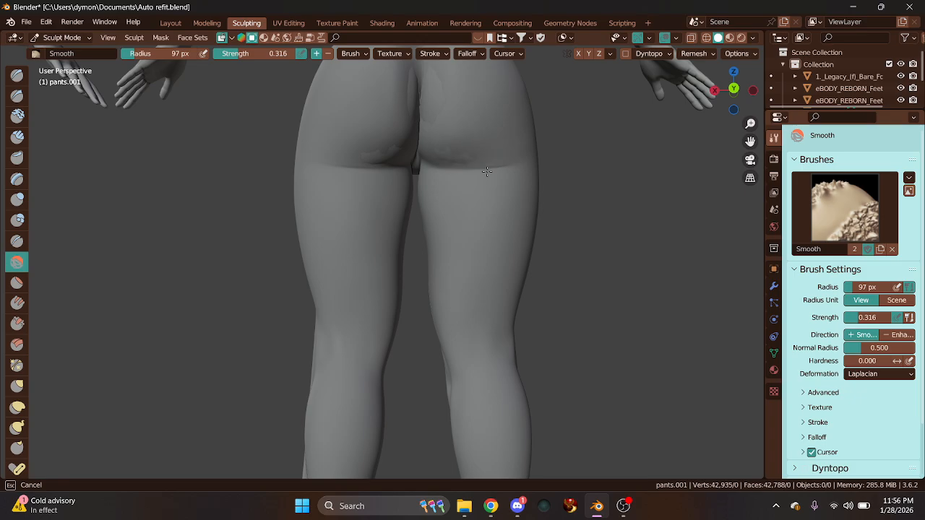
{"action": "mouse_move", "coordinate": [486, 171]}
{"action": "left_mouse_down"}
{"action": "mouse_move", "coordinate": [413, 159]}
{"action": "mouse_move", "coordinate": [415, 169]}
{"action": "mouse_move", "coordinate": [442, 167]}
{"action": "mouse_move", "coordinate": [357, 169]}
{"action": "left_mouse_up"}
Smooth the uneven inner thigh edge of the pants' right leg just below the crotch
{"action": "scroll", "coordinate": [444, 205], "scroll_direction": "up", "scroll_amount": 8}
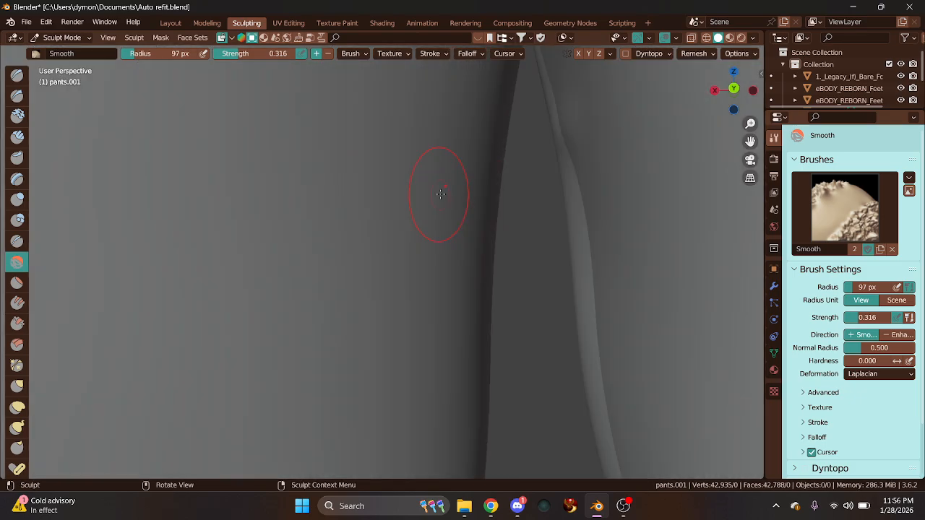
{"action": "scroll", "coordinate": [448, 207], "scroll_direction": "down", "scroll_amount": 4}
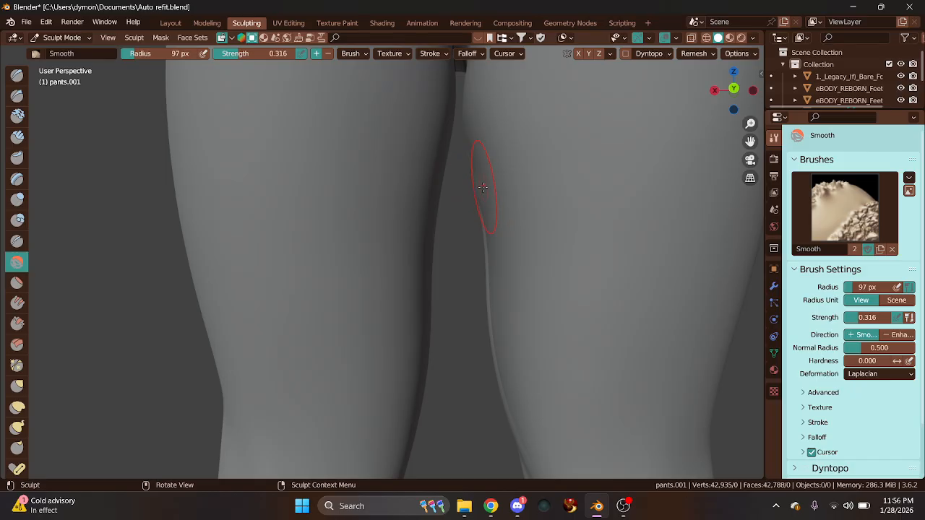
{"action": "left_click_drag", "start_coordinate": [482, 188], "coordinate": [479, 173]}
{"action": "left_click_drag", "start_coordinate": [478, 218], "coordinate": [479, 197]}
{"action": "scroll", "coordinate": [486, 196], "scroll_direction": "down", "scroll_amount": 3}
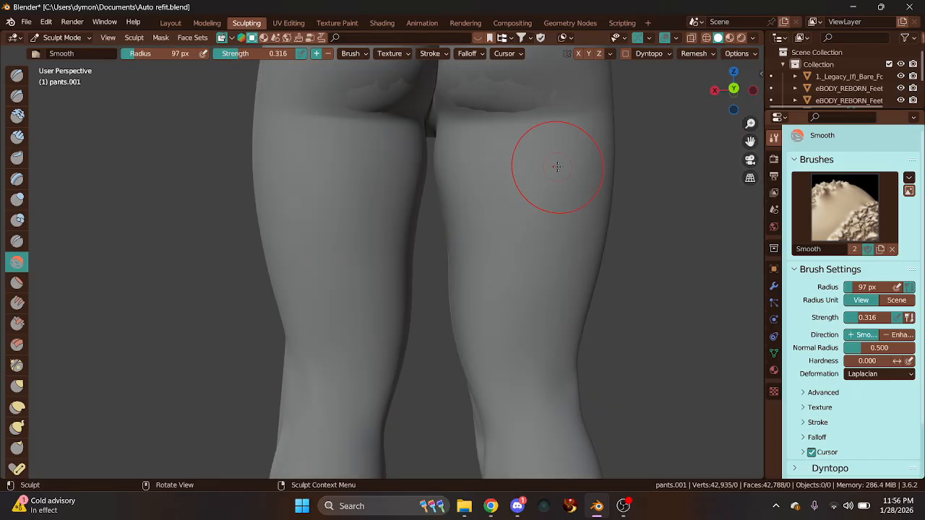
Smooth the pants along the seat's centre seam and down to the crotch from behind
{"action": "left_click_drag", "start_coordinate": [729, 106], "coordinate": [732, 85]}
{"action": "left_click_drag", "start_coordinate": [751, 141], "coordinate": [751, 504]}
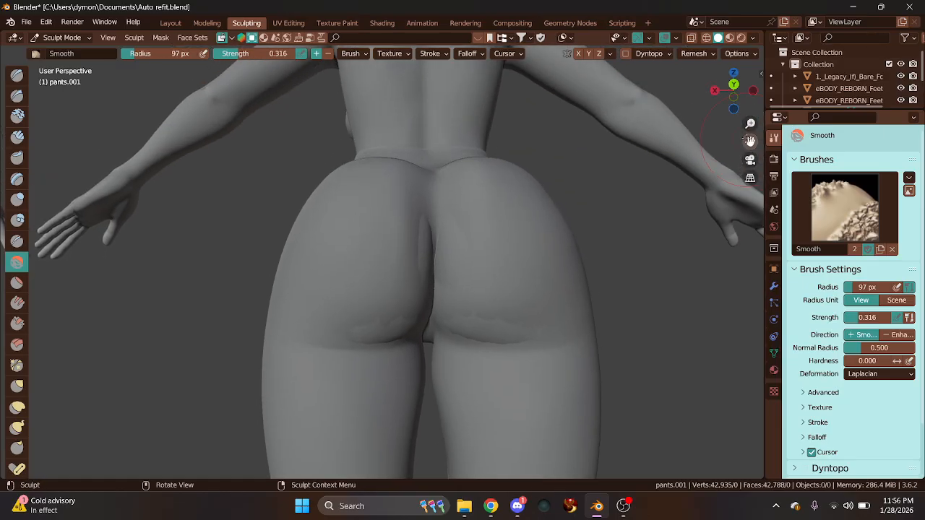
{"action": "mouse_move", "coordinate": [732, 87]}
{"action": "left_mouse_down"}
{"action": "mouse_move", "coordinate": [732, 78]}
{"action": "mouse_move", "coordinate": [732, 87]}
{"action": "left_mouse_up"}
{"action": "mouse_move", "coordinate": [385, 156]}
{"action": "left_mouse_down"}
{"action": "mouse_move", "coordinate": [361, 175]}
{"action": "mouse_move", "coordinate": [374, 208]}
{"action": "left_mouse_up"}
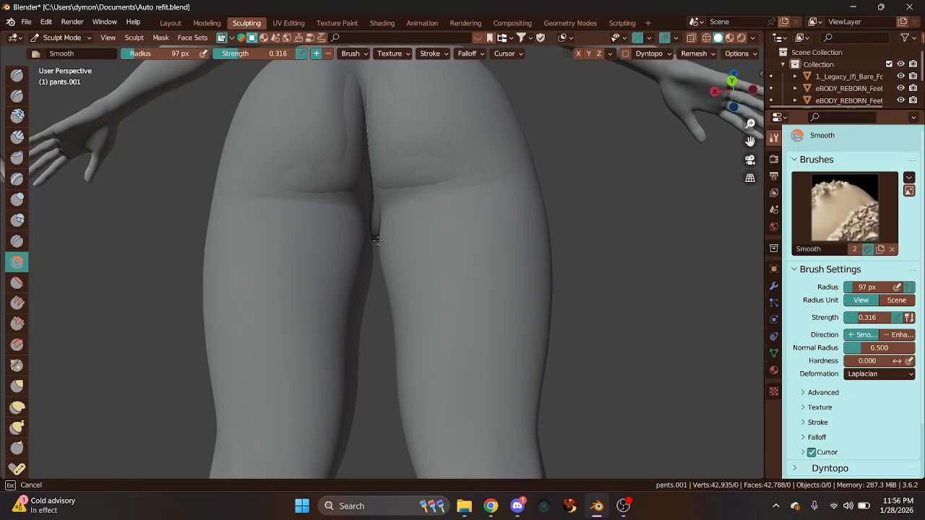
{"action": "left_click_drag", "start_coordinate": [378, 240], "coordinate": [379, 238]}
{"action": "left_click_drag", "start_coordinate": [373, 98], "coordinate": [380, 134]}
{"action": "scroll", "coordinate": [615, 149], "scroll_direction": "down", "scroll_amount": 4}
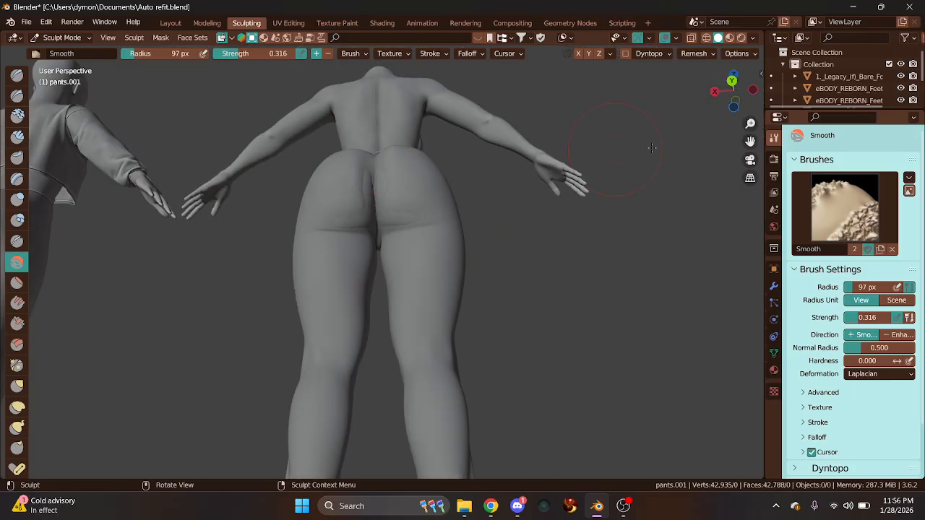
Smooth the bumps across the lower seat and beside the centre seam of the fitted pants
{"action": "left_click_drag", "start_coordinate": [732, 90], "coordinate": [732, 105]}
{"action": "left_click_drag", "start_coordinate": [344, 339], "coordinate": [369, 247]}
{"action": "left_click_drag", "start_coordinate": [398, 287], "coordinate": [367, 289]}
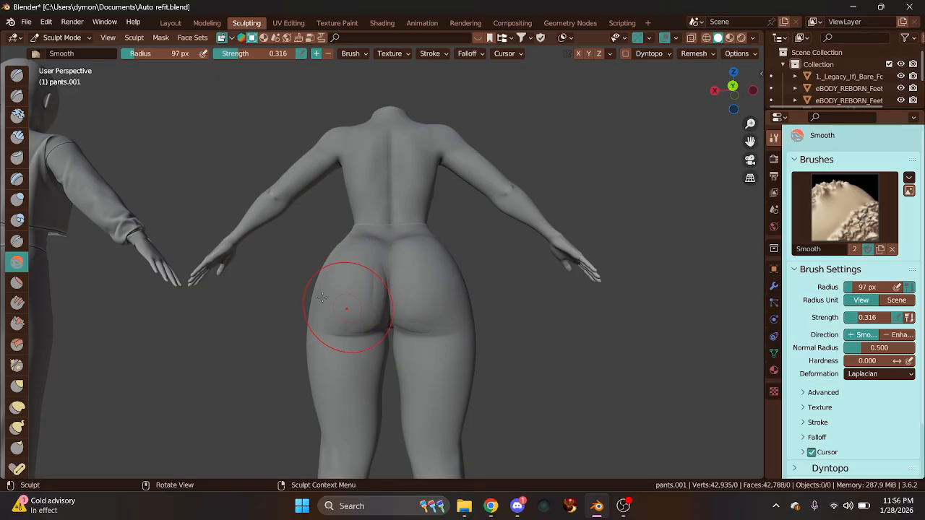
Build up the lower part of the seat's centre seam with the Draw brush to fill the gap between both sides
{"action": "left_click", "coordinate": [17, 74]}
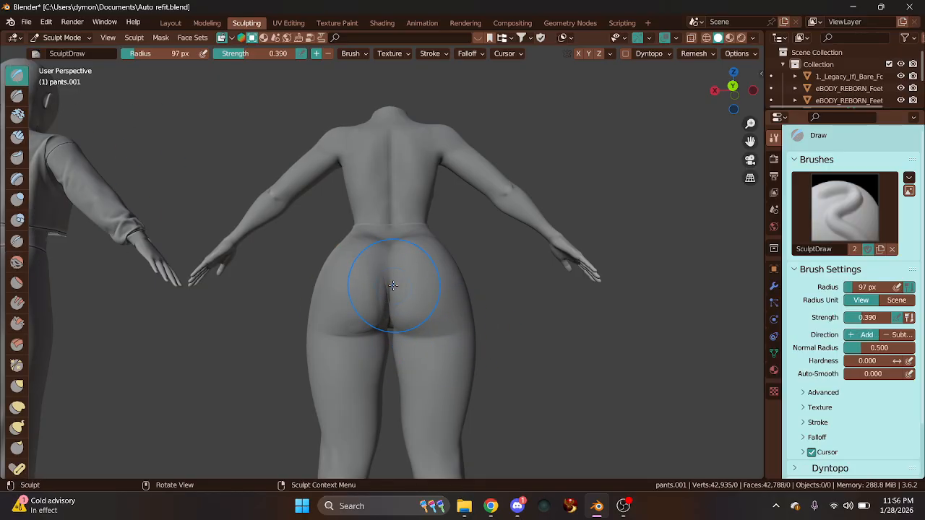
{"action": "left_click_drag", "start_coordinate": [393, 289], "coordinate": [385, 318]}
{"action": "left_click", "coordinate": [374, 327]}
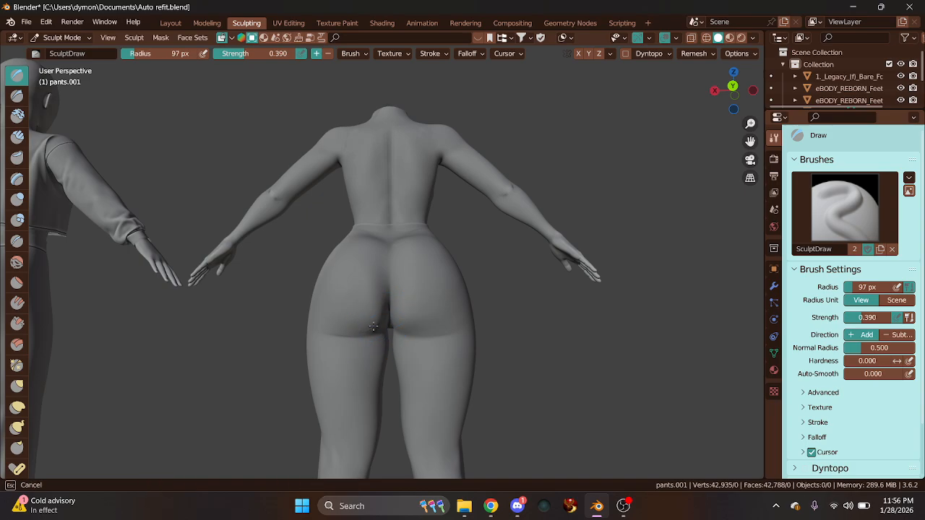
{"action": "left_click", "coordinate": [384, 321]}
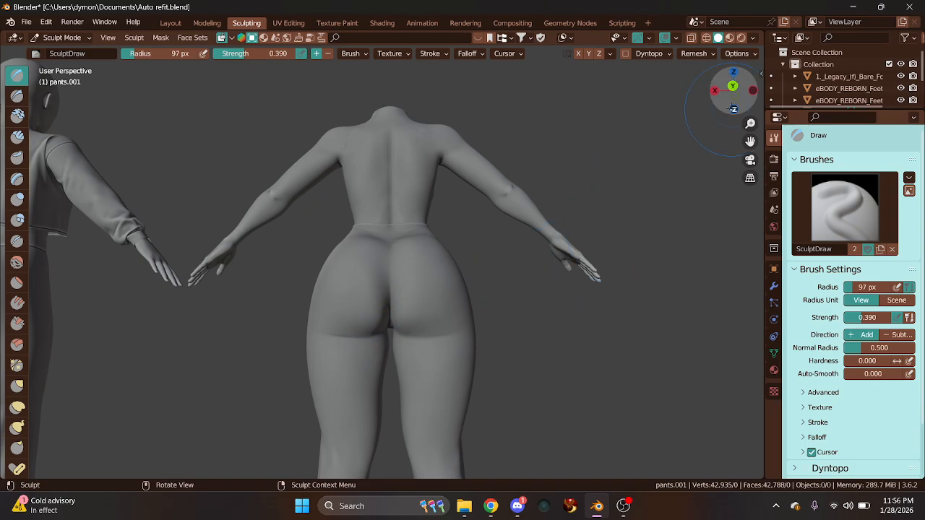
Smooth the top of the seat's centre seam just below the back waistband of the fitted pants
{"action": "mouse_move", "coordinate": [733, 91]}
{"action": "left_mouse_down"}
{"action": "mouse_move", "coordinate": [767, 88]}
{"action": "mouse_move", "coordinate": [623, 94]}
{"action": "mouse_move", "coordinate": [749, 99]}
{"action": "mouse_move", "coordinate": [745, 108]}
{"action": "left_mouse_up"}
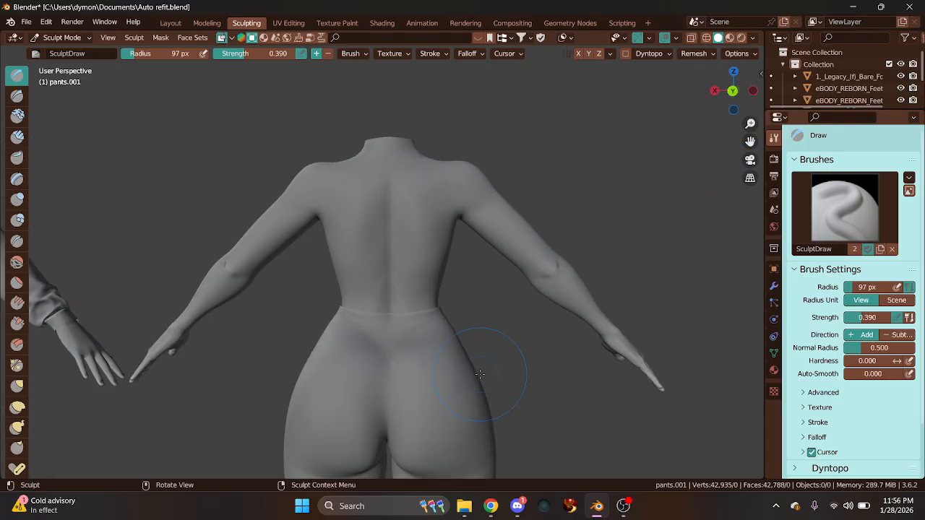
{"action": "left_click", "coordinate": [17, 262]}
{"action": "mouse_move", "coordinate": [381, 353]}
{"action": "left_mouse_down"}
{"action": "mouse_move", "coordinate": [407, 351]}
{"action": "mouse_move", "coordinate": [393, 351]}
{"action": "left_mouse_up"}
{"action": "scroll", "coordinate": [506, 364], "scroll_direction": "down", "scroll_amount": 3}
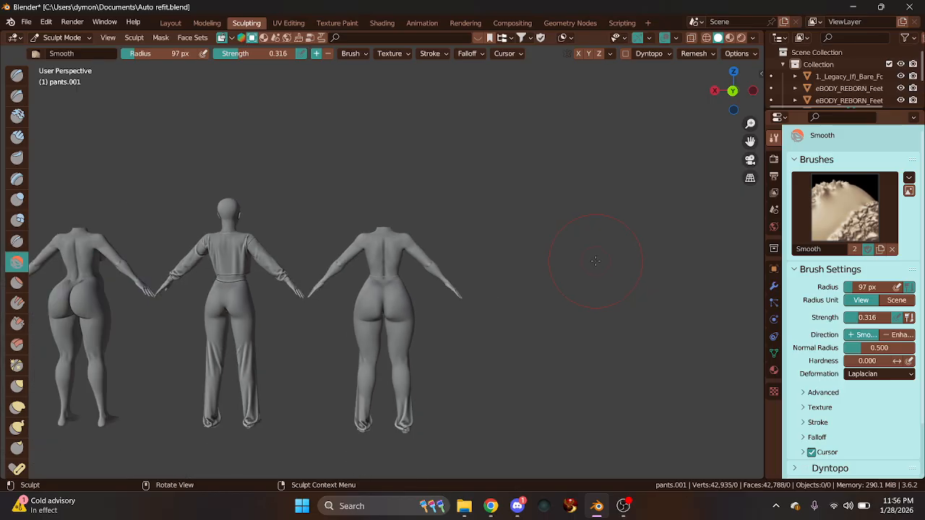
Examine the fitted pants from the front, comparing the hips and crotch with the original pants
{"action": "mouse_move", "coordinate": [724, 104]}
{"action": "left_mouse_down"}
{"action": "mouse_move", "coordinate": [694, 144]}
{"action": "mouse_move", "coordinate": [719, 109]}
{"action": "left_mouse_up"}
{"action": "scroll", "coordinate": [451, 353], "scroll_direction": "up", "scroll_amount": 5}
{"action": "scroll", "coordinate": [451, 352], "scroll_direction": "down", "scroll_amount": 4}
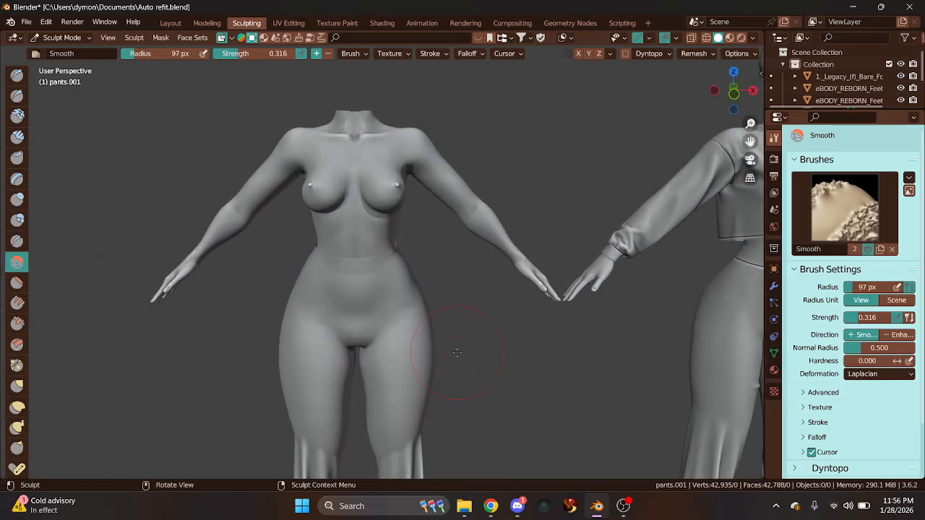
{"action": "left_click", "coordinate": [734, 93]}
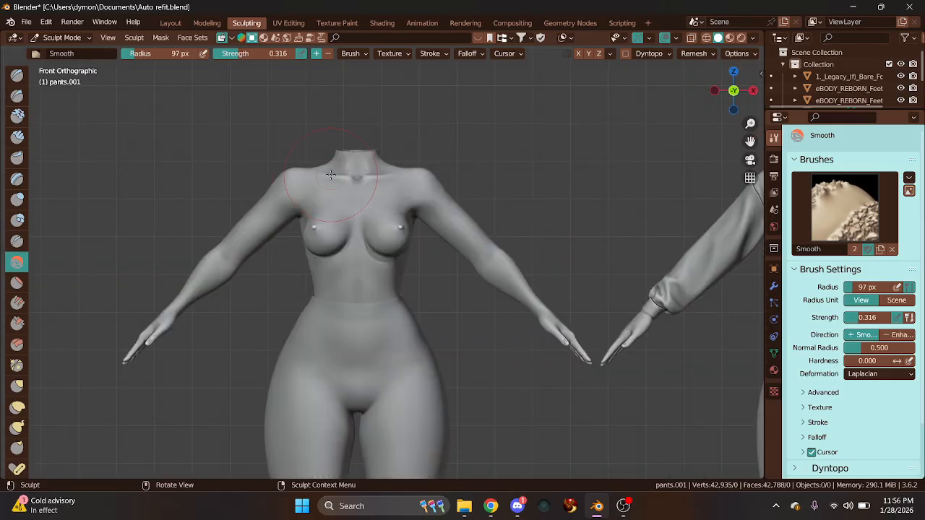
{"action": "scroll", "coordinate": [318, 329], "scroll_direction": "down", "scroll_amount": 3}
{"action": "scroll", "coordinate": [378, 331], "scroll_direction": "up", "scroll_amount": 3}
{"action": "scroll", "coordinate": [390, 366], "scroll_direction": "down", "scroll_amount": 3}
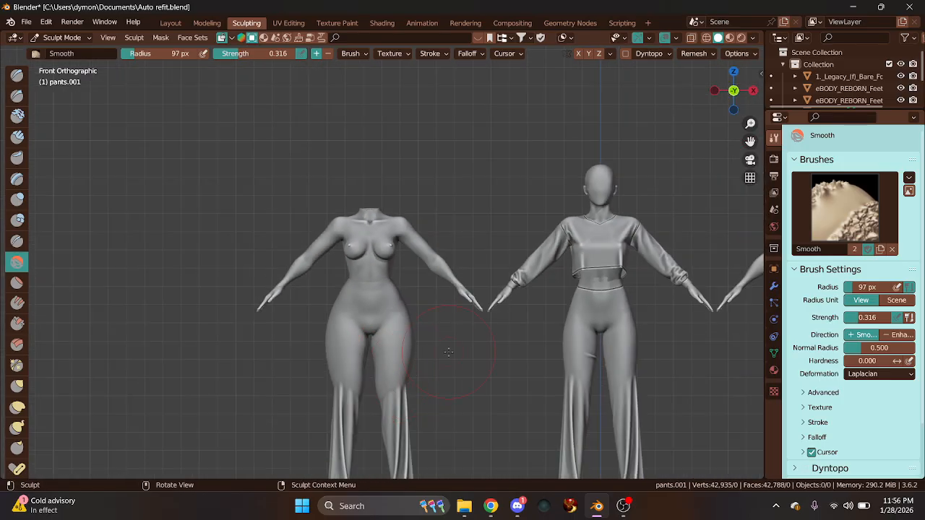
Remove the image texture from the Base Color of the pants material
{"action": "left_click", "coordinate": [166, 22]}
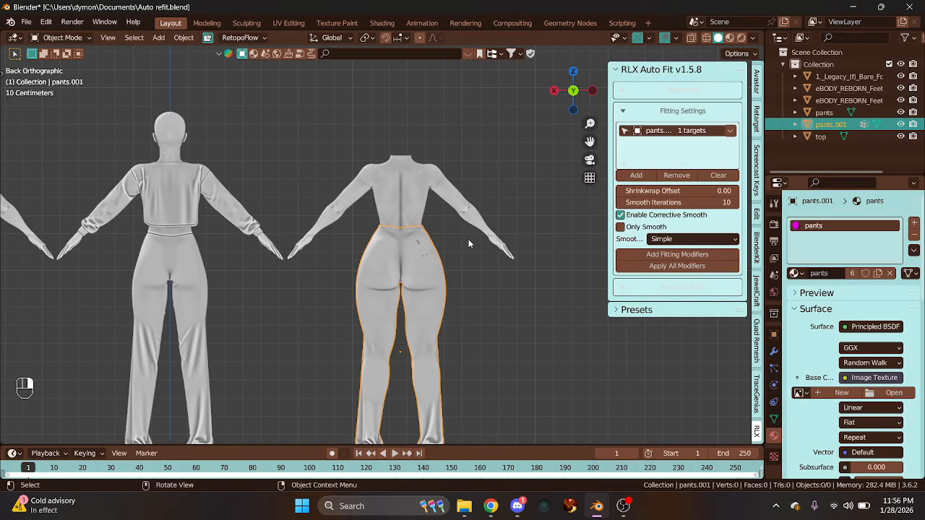
{"action": "scroll", "coordinate": [462, 242], "scroll_direction": "up", "scroll_amount": 2}
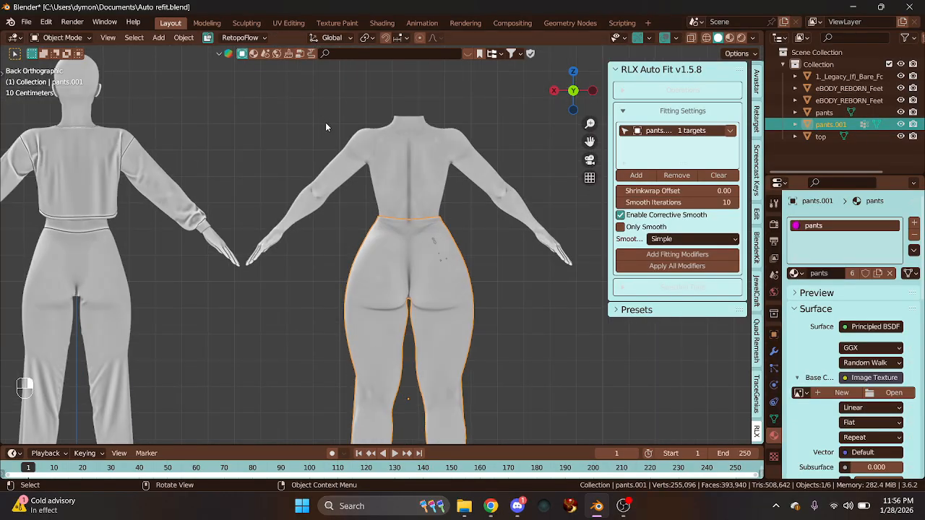
{"action": "left_click", "coordinate": [247, 22]}
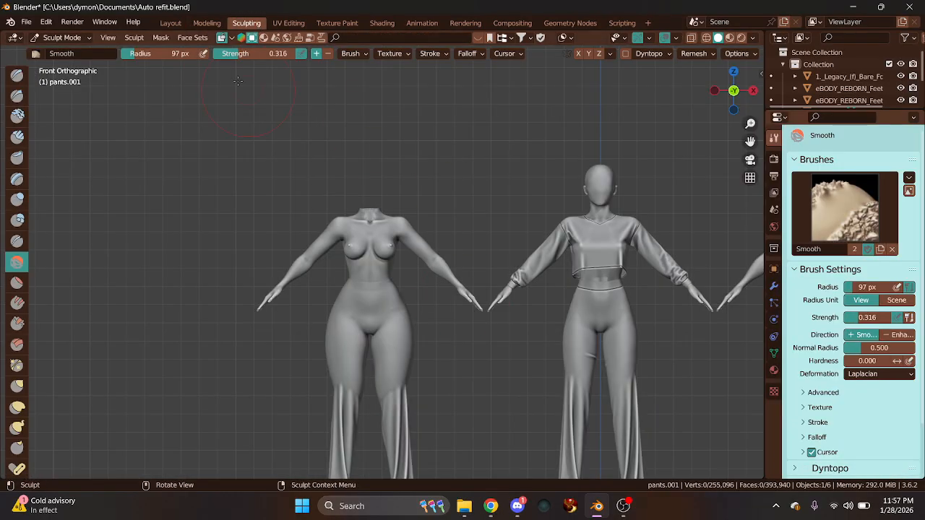
{"action": "left_click", "coordinate": [172, 24]}
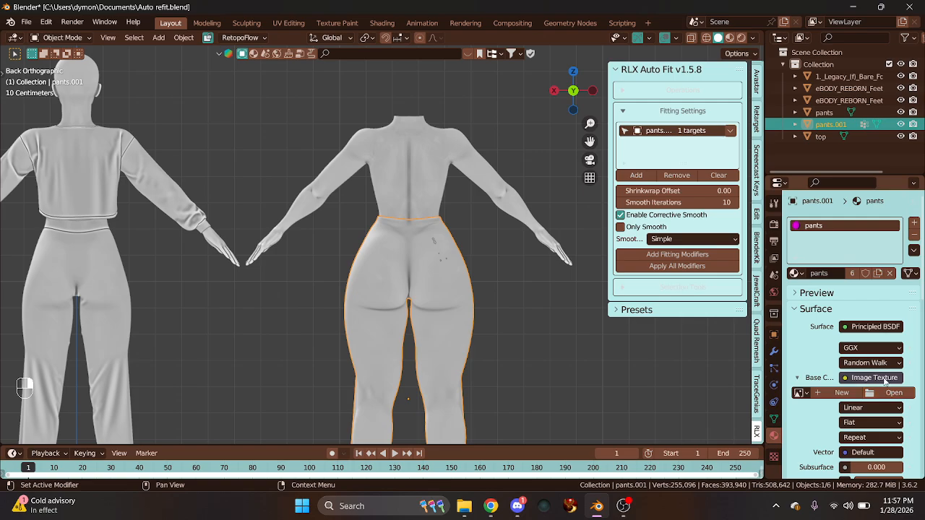
{"action": "left_click", "coordinate": [885, 379]}
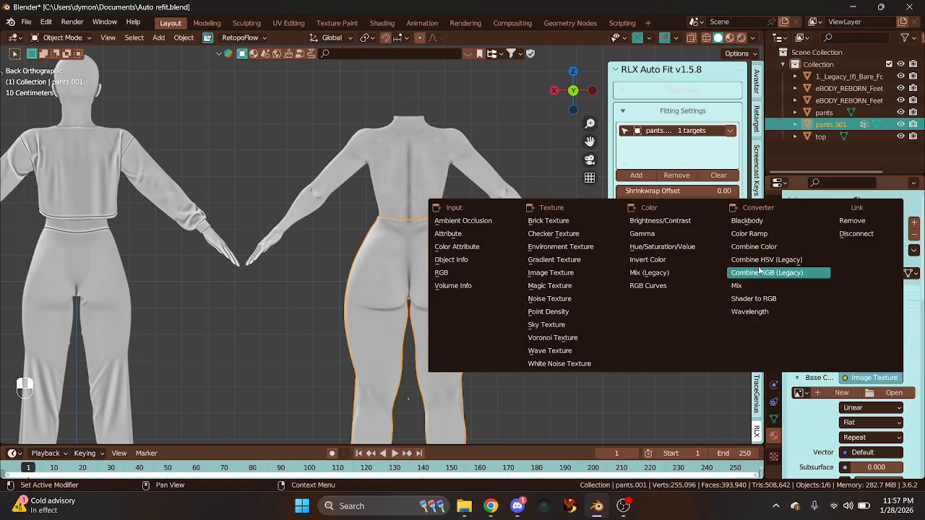
{"action": "left_click", "coordinate": [854, 223]}
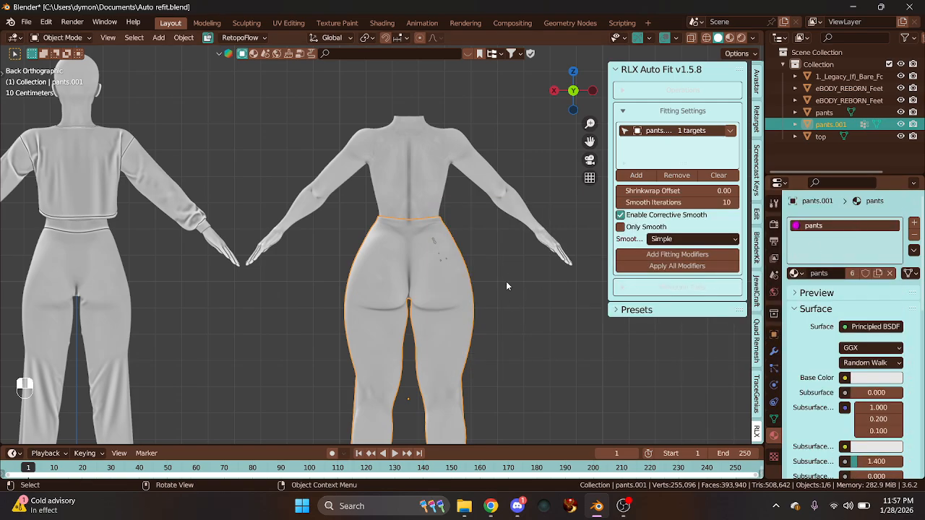
Show the sculpting viewport in Material Preview shading from an angled rear view
{"action": "left_click", "coordinate": [237, 26]}
{"action": "left_click_drag", "start_coordinate": [731, 90], "coordinate": [694, 92]}
{"action": "left_click", "coordinate": [730, 38]}
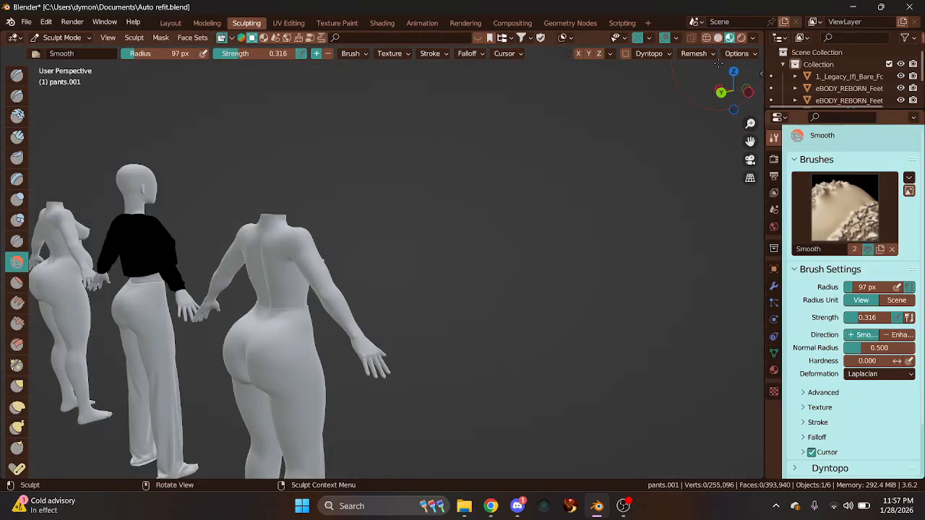
Set the Base Color of the body under the fitted pants to red so poke-through stands out while sculpting
{"action": "left_click", "coordinate": [170, 23]}
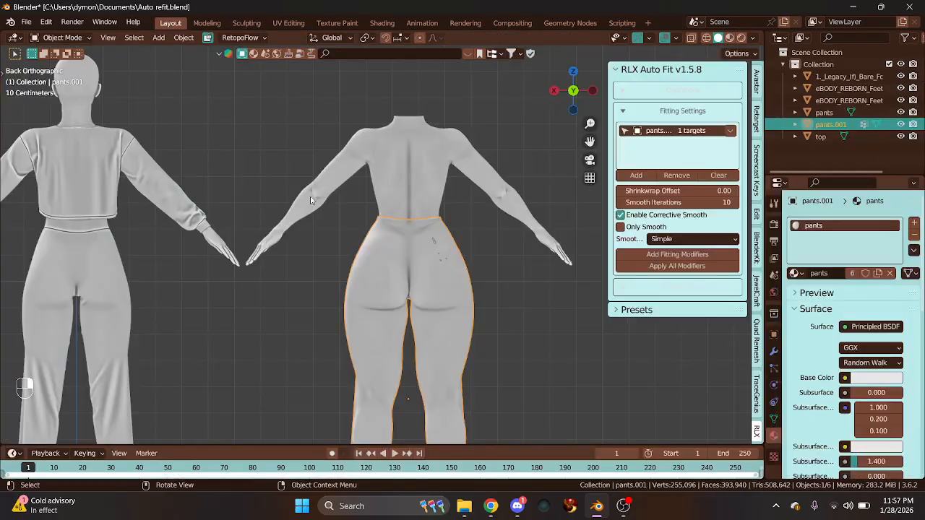
{"action": "left_click", "coordinate": [406, 195]}
{"action": "left_click", "coordinate": [877, 377]}
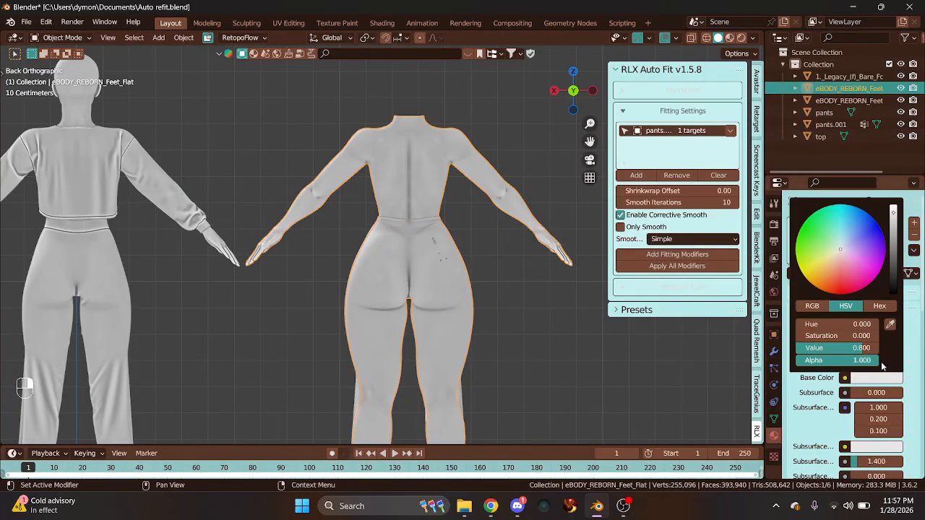
{"action": "left_click", "coordinate": [847, 287]}
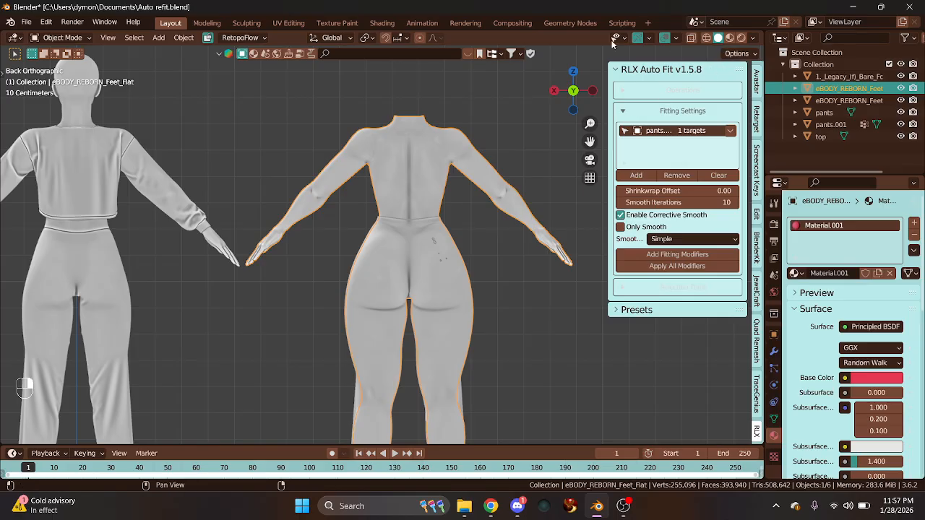
{"action": "left_click", "coordinate": [249, 24]}
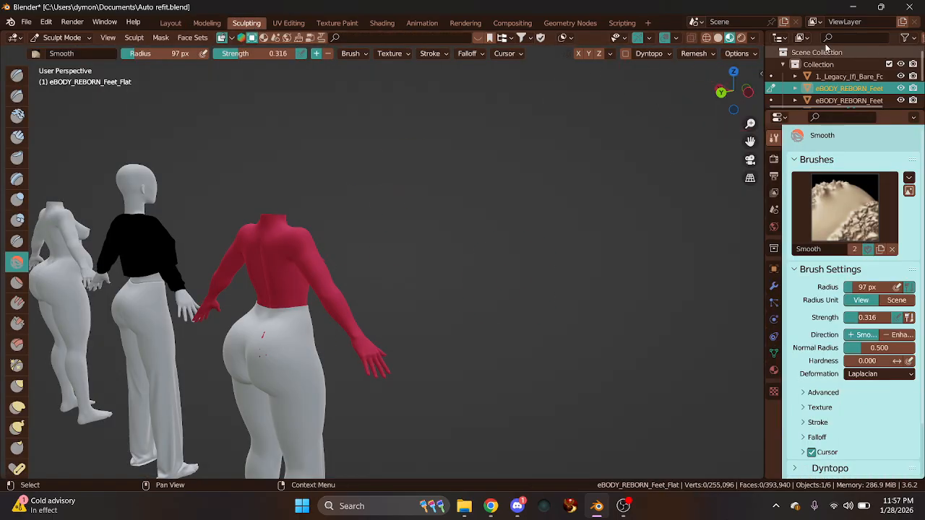
{"action": "left_click_drag", "start_coordinate": [750, 141], "coordinate": [899, 105]}
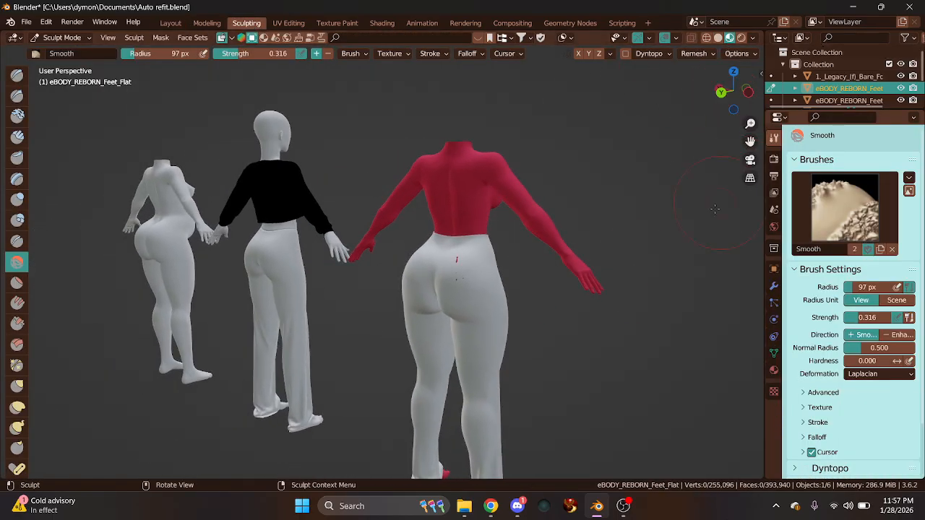
{"action": "scroll", "coordinate": [625, 277], "scroll_direction": "up", "scroll_amount": 3}
{"action": "left_click", "coordinate": [16, 74]}
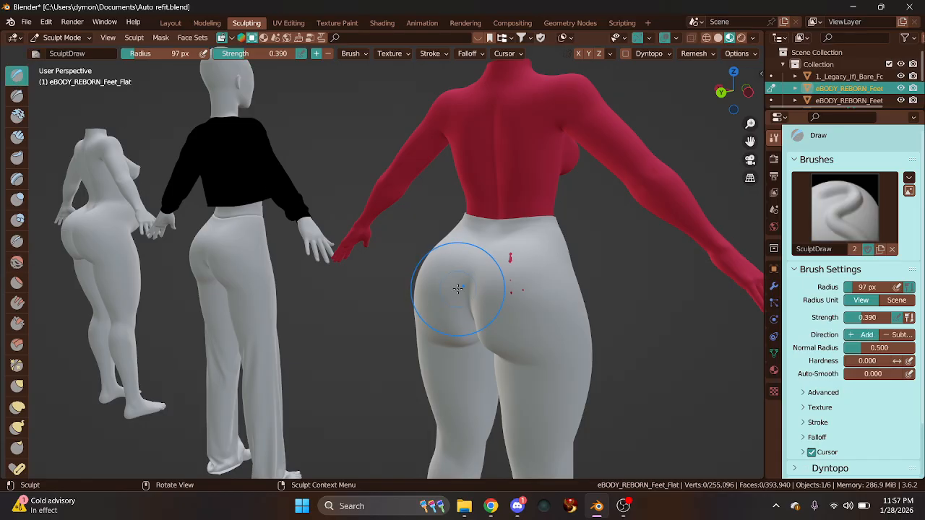
{"action": "mouse_move", "coordinate": [512, 260]}
{"action": "left_mouse_down"}
{"action": "mouse_move", "coordinate": [524, 291]}
{"action": "mouse_move", "coordinate": [506, 274]}
{"action": "mouse_move", "coordinate": [507, 287]}
{"action": "left_mouse_up"}
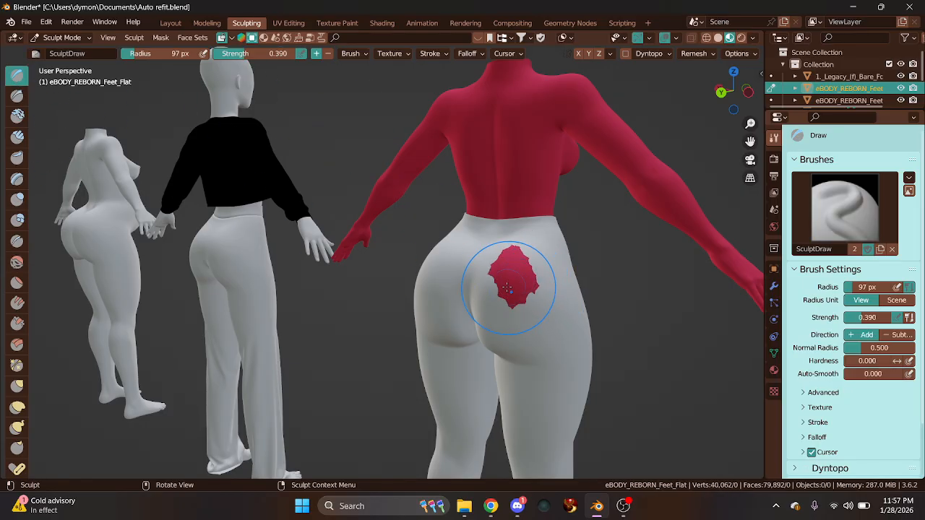
{"action": "key", "text": "ctrl+z"}
{"action": "key", "text": "ctrl+z"}
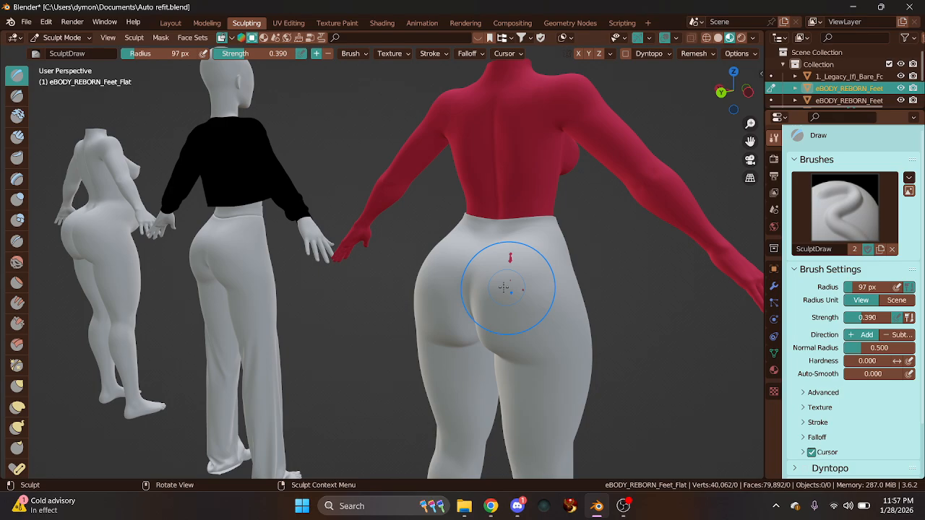
Select the fitted pants and build up the seat with the Draw brush over the red poke-through spots
{"action": "left_click", "coordinate": [172, 23]}
{"action": "left_click", "coordinate": [459, 261]}
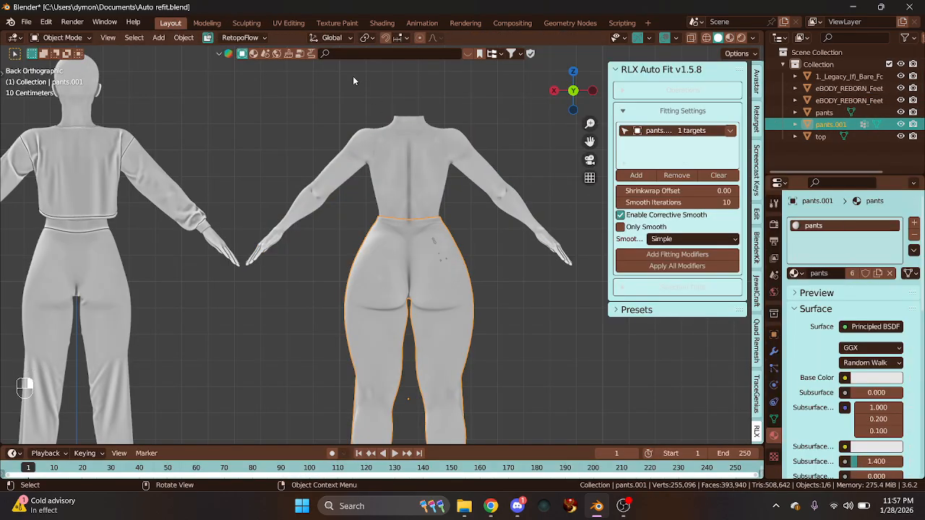
{"action": "left_click", "coordinate": [249, 23]}
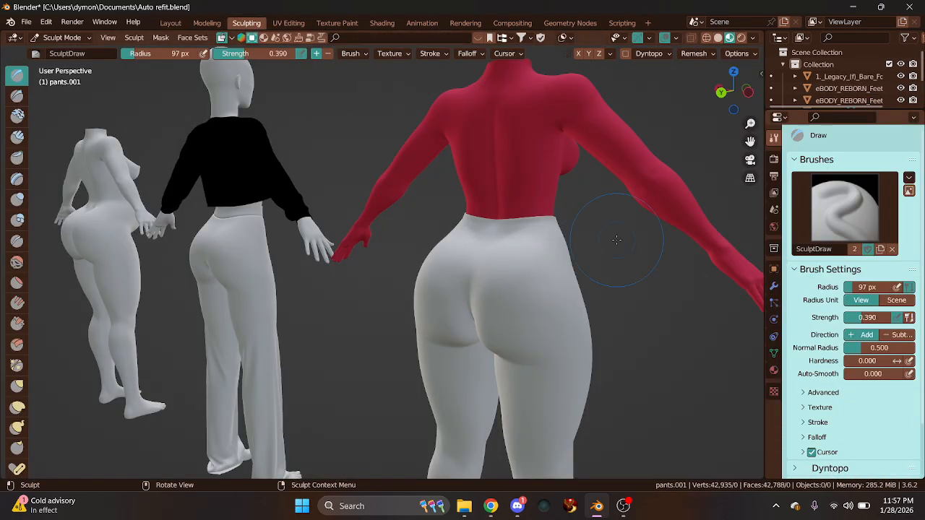
Pull the lower end of the seat's centre seam slightly downward at the crotch with the Grab brush
{"action": "mouse_move", "coordinate": [704, 73]}
{"action": "left_mouse_down"}
{"action": "mouse_move", "coordinate": [737, 75]}
{"action": "mouse_move", "coordinate": [712, 74]}
{"action": "mouse_move", "coordinate": [726, 74]}
{"action": "mouse_move", "coordinate": [116, 273]}
{"action": "left_mouse_up"}
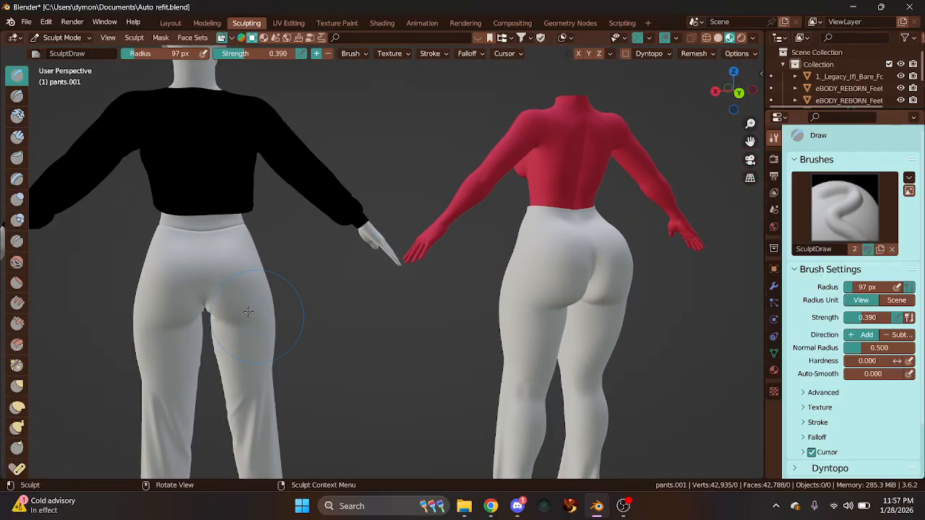
{"action": "left_click_drag", "start_coordinate": [728, 93], "coordinate": [712, 97]}
{"action": "left_click", "coordinate": [17, 385]}
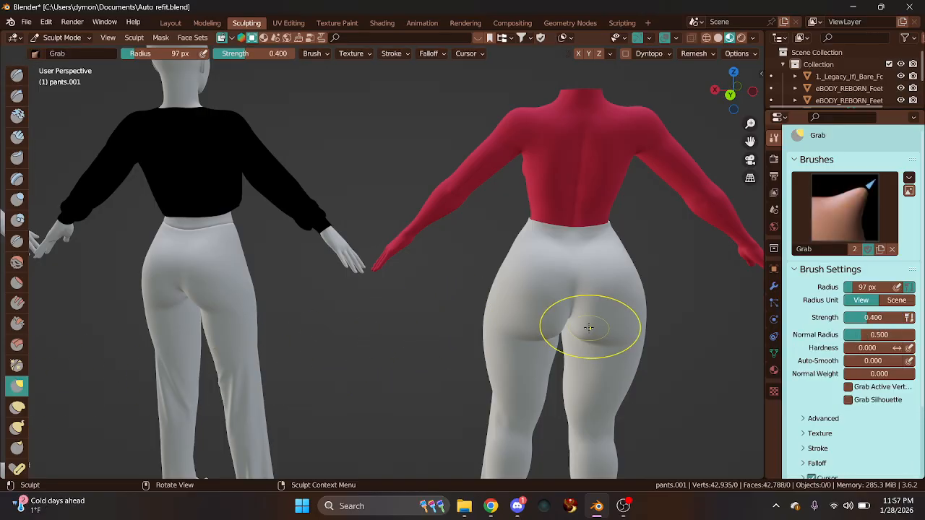
{"action": "left_click_drag", "start_coordinate": [570, 318], "coordinate": [572, 333]}
Smooth both halves of the fitted pants' seat beside the centre seam with the Smooth brush
{"action": "left_click", "coordinate": [10, 267]}
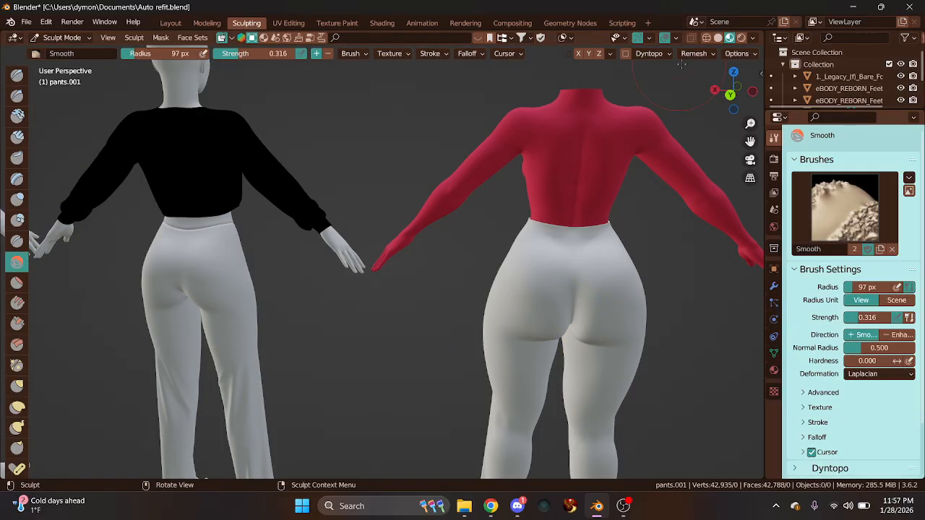
{"action": "left_click_drag", "start_coordinate": [729, 92], "coordinate": [716, 64]}
{"action": "left_click_drag", "start_coordinate": [555, 281], "coordinate": [550, 281]}
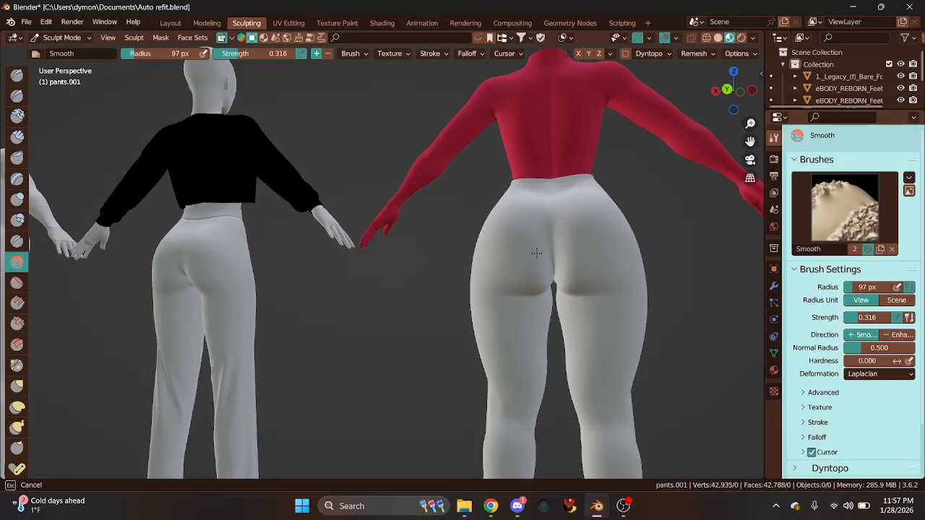
{"action": "mouse_move", "coordinate": [563, 242]}
{"action": "left_mouse_down"}
{"action": "mouse_move", "coordinate": [529, 277]}
{"action": "mouse_move", "coordinate": [555, 251]}
{"action": "mouse_move", "coordinate": [593, 276]}
{"action": "left_mouse_up"}
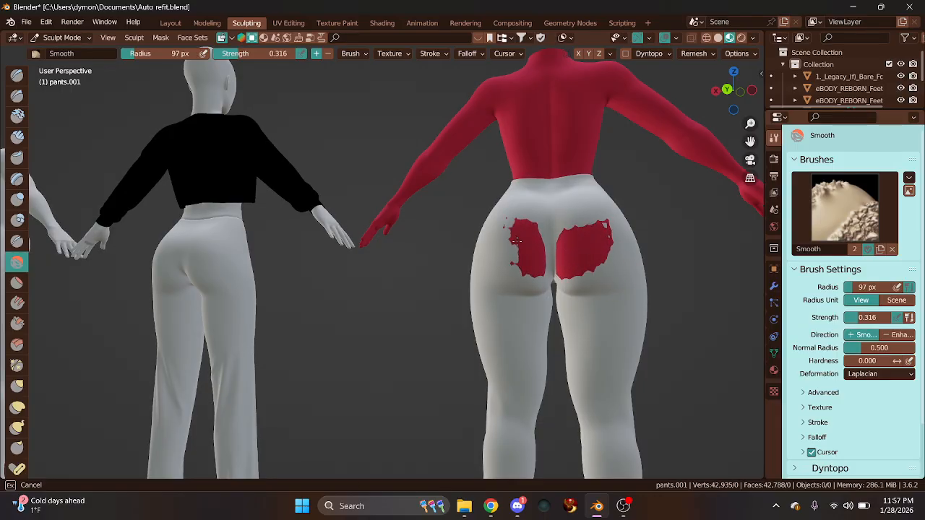
{"action": "left_click_drag", "start_coordinate": [516, 241], "coordinate": [500, 257]}
Build up both halves of the seat with the Draw brush to cover the red body, and check the pants from the front
{"action": "key", "text": "x"}
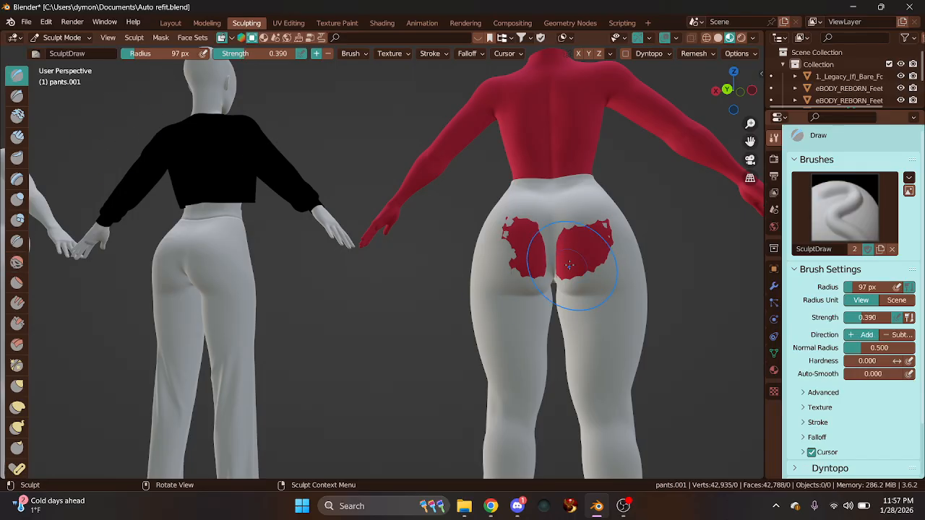
{"action": "mouse_move", "coordinate": [570, 266]}
{"action": "left_mouse_down"}
{"action": "mouse_move", "coordinate": [558, 252]}
{"action": "mouse_move", "coordinate": [542, 258]}
{"action": "mouse_move", "coordinate": [555, 262]}
{"action": "mouse_move", "coordinate": [527, 250]}
{"action": "mouse_move", "coordinate": [523, 235]}
{"action": "mouse_move", "coordinate": [530, 243]}
{"action": "left_mouse_up"}
{"action": "scroll", "coordinate": [622, 252], "scroll_direction": "down", "scroll_amount": 2}
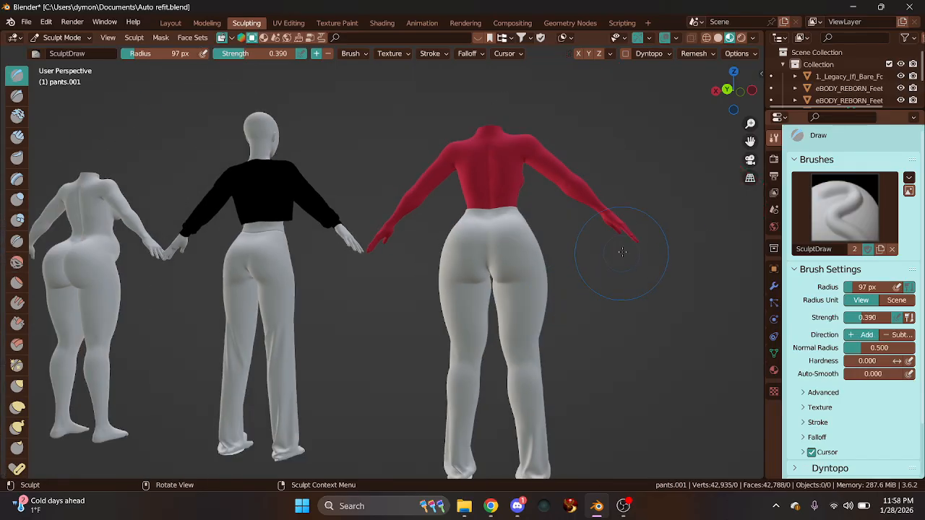
{"action": "left_click_drag", "start_coordinate": [703, 99], "coordinate": [722, 96]}
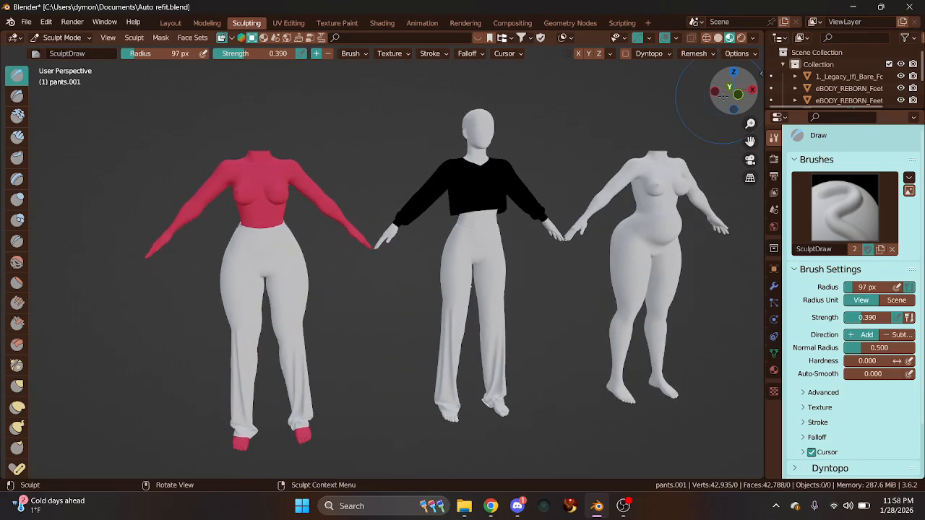
{"action": "left_click", "coordinate": [738, 93]}
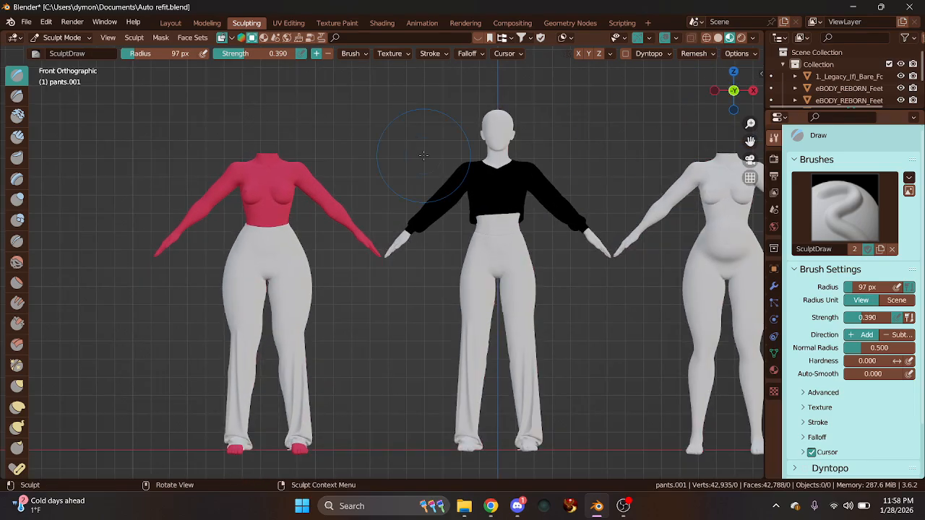
Return to the Layout workspace, duplicate the original top and place the copy along the X axis on the headless body wearing the fitted pants
{"action": "left_click", "coordinate": [170, 23]}
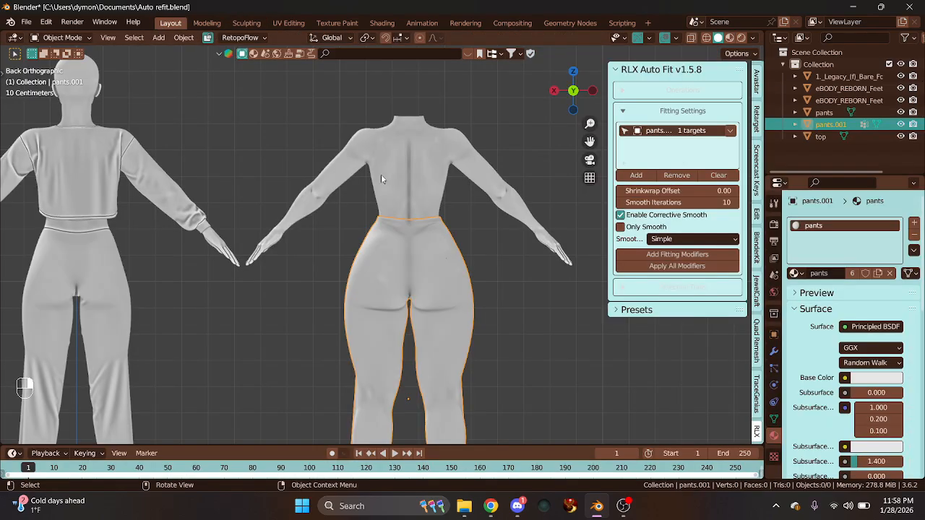
{"action": "left_click", "coordinate": [573, 91]}
{"action": "scroll", "coordinate": [868, 232], "scroll_direction": "down", "scroll_amount": 2}
{"action": "scroll", "coordinate": [539, 215], "scroll_direction": "down", "scroll_amount": 3}
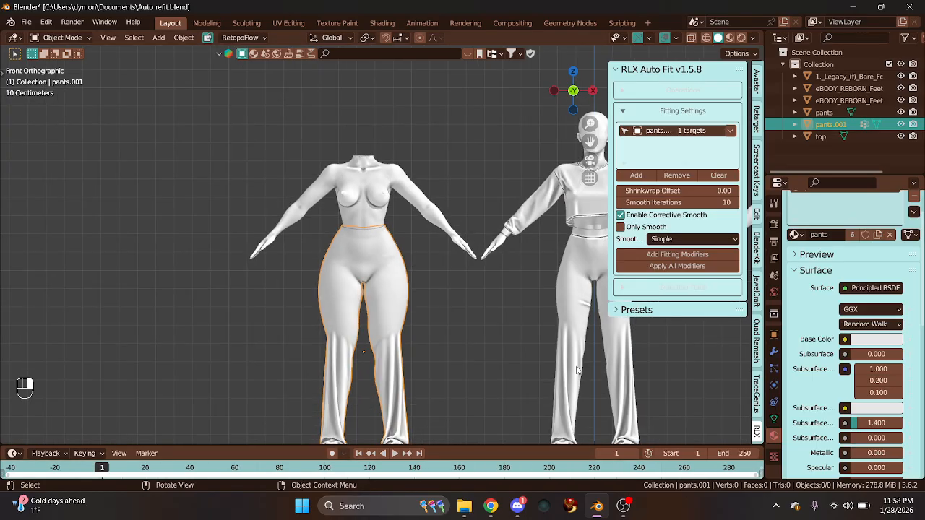
{"action": "left_click", "coordinate": [538, 215]}
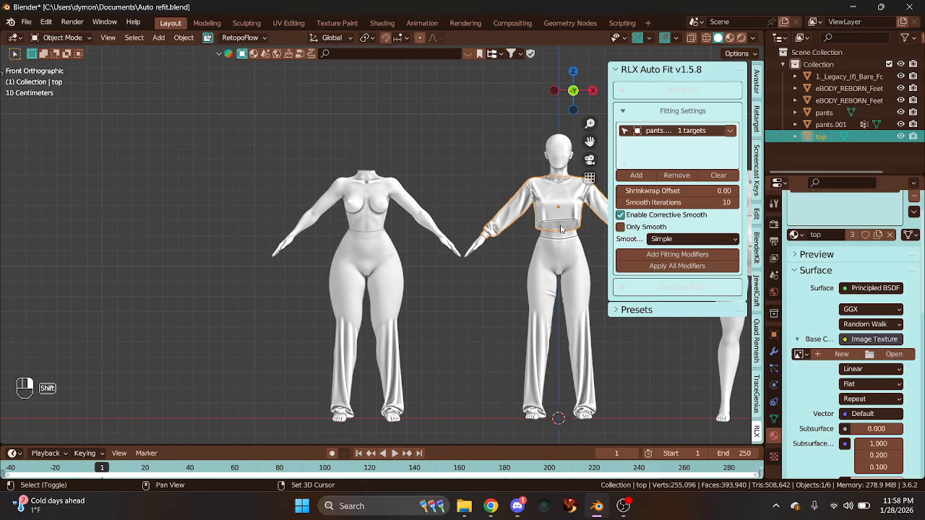
{"action": "key", "text": "shift+d"}
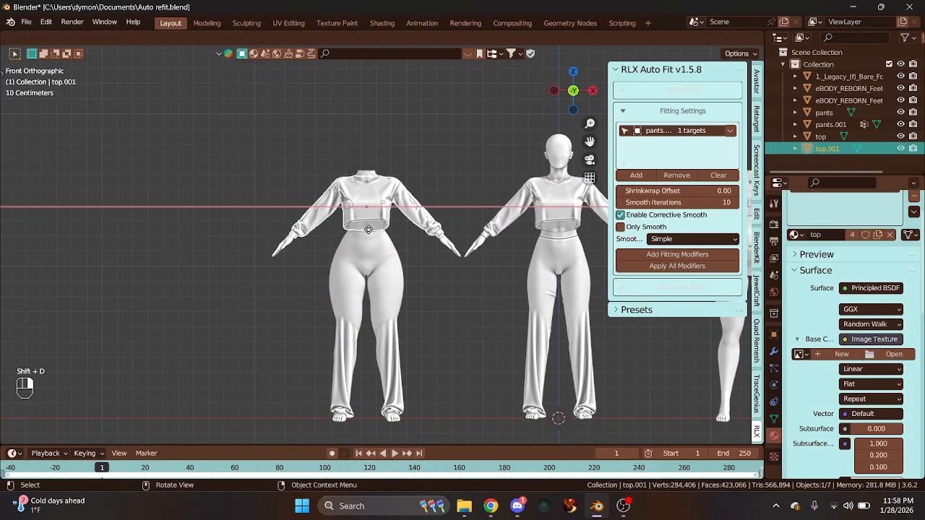
{"action": "left_click", "coordinate": [368, 229]}
{"action": "scroll", "coordinate": [376, 233], "scroll_direction": "up", "scroll_amount": 5}
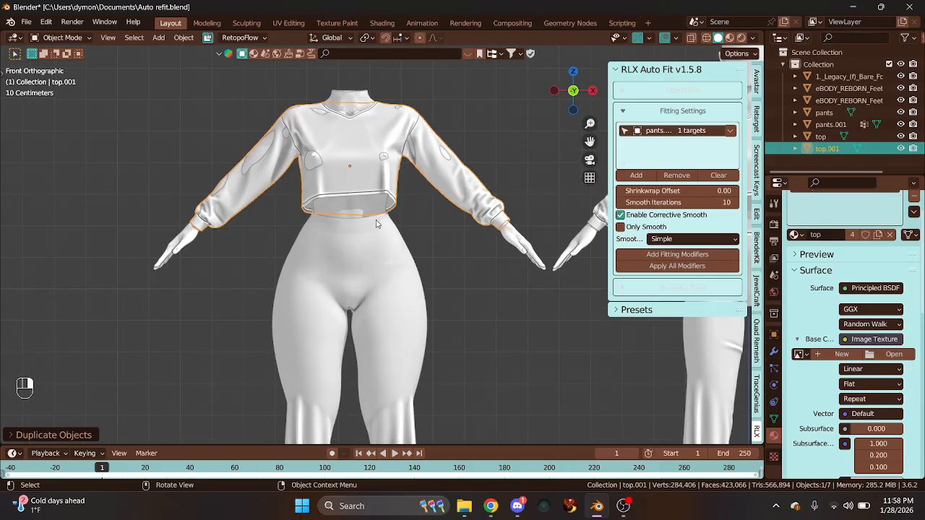
Nudge the copied top slightly along the X axis to centre it on the body
{"action": "scroll", "coordinate": [376, 233], "scroll_direction": "up", "scroll_amount": 1}
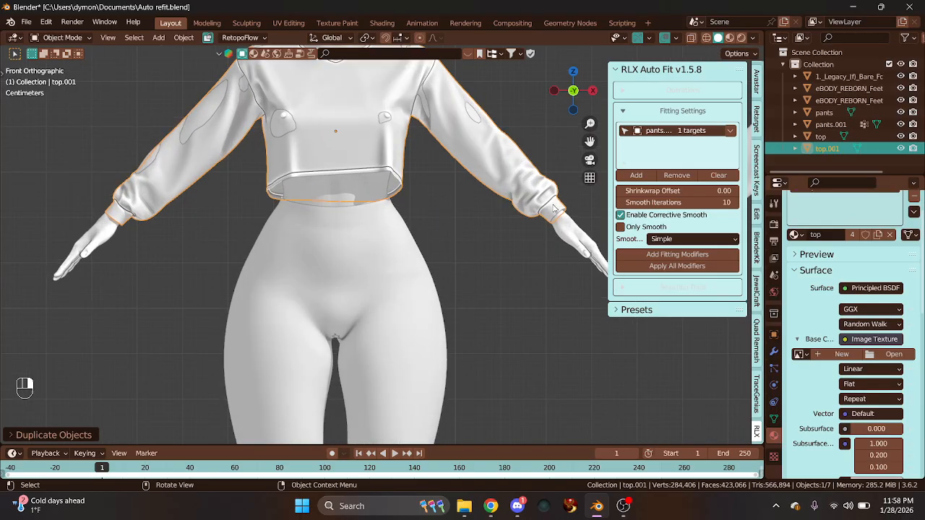
{"action": "key", "text": "g"}
{"action": "key", "text": "x"}
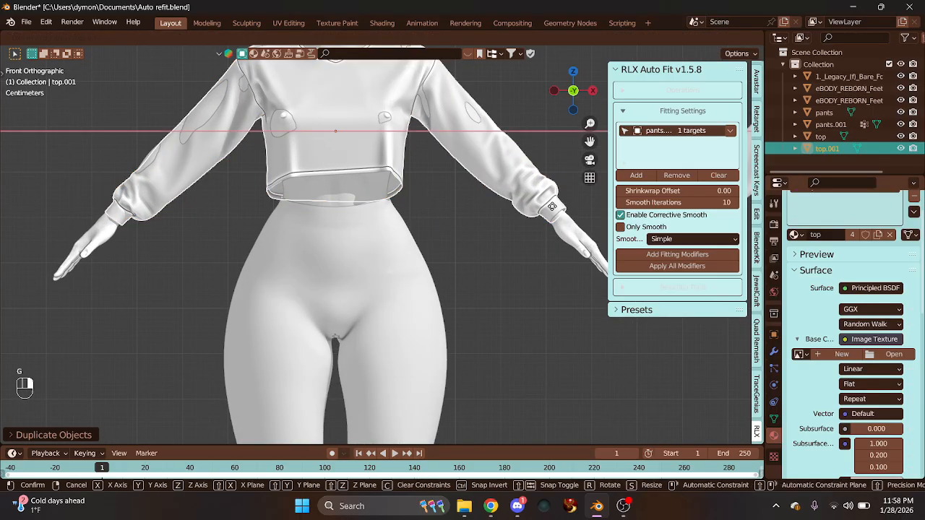
{"action": "key", "text": "Return"}
{"action": "scroll", "coordinate": [529, 213], "scroll_direction": "down", "scroll_amount": 2}
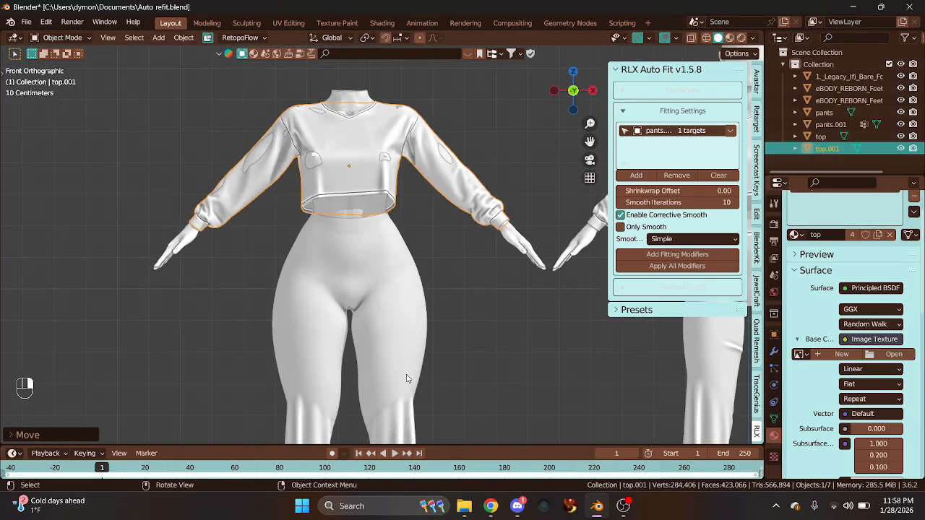
{"action": "scroll", "coordinate": [387, 357], "scroll_direction": "up", "scroll_amount": 2}
{"action": "scroll", "coordinate": [336, 345], "scroll_direction": "down", "scroll_amount": 2}
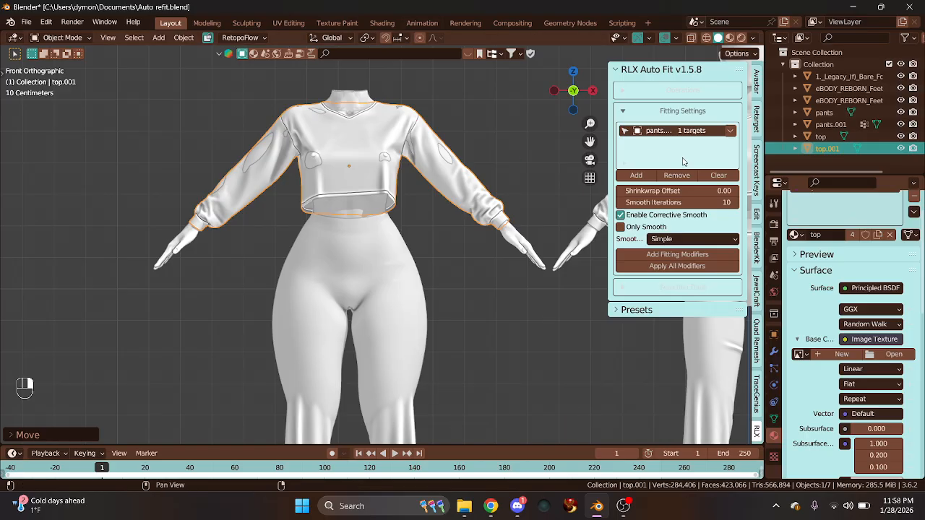
Replace the fitting list entry with the copied top, target the eBODY_REBORN body beneath it, and add the fitting modifiers
{"action": "left_click", "coordinate": [724, 177]}
{"action": "left_click", "coordinate": [643, 175]}
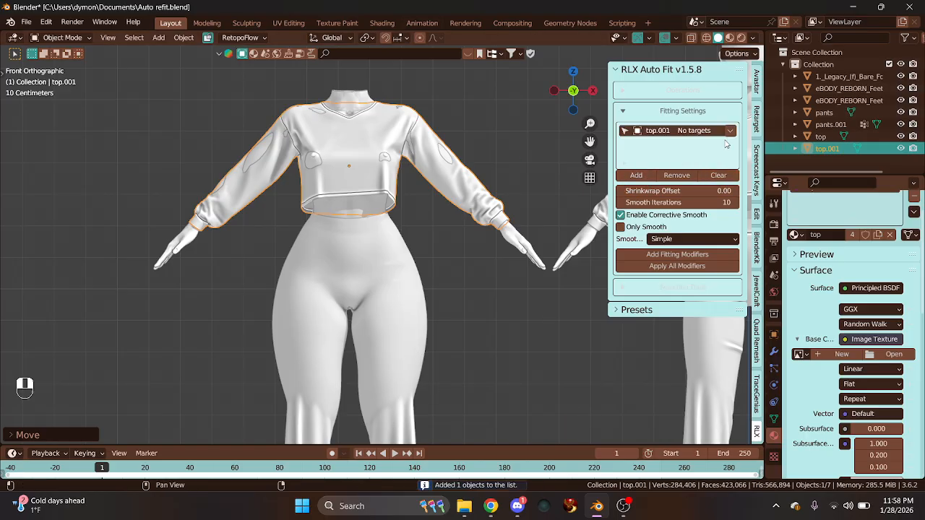
{"action": "left_click", "coordinate": [730, 130]}
{"action": "left_click", "coordinate": [712, 165]}
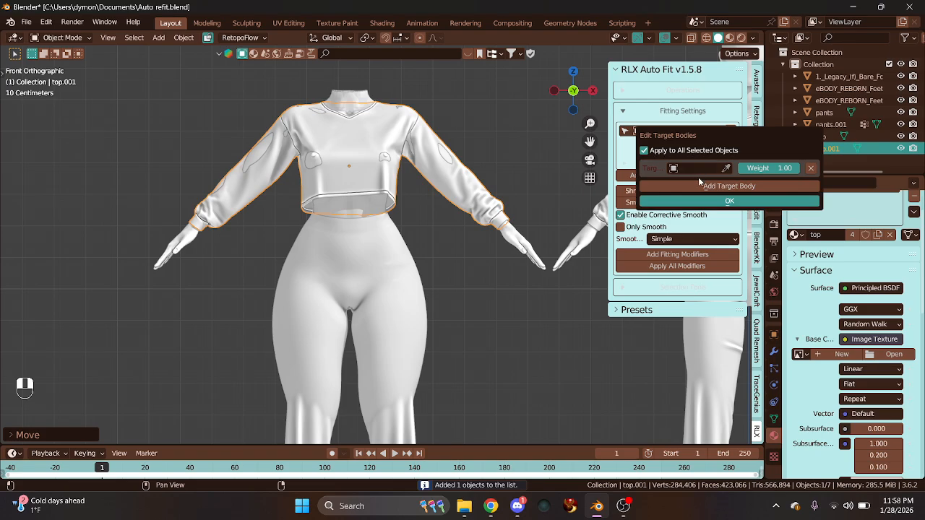
{"action": "left_click", "coordinate": [701, 168]}
{"action": "left_click", "coordinate": [704, 197]}
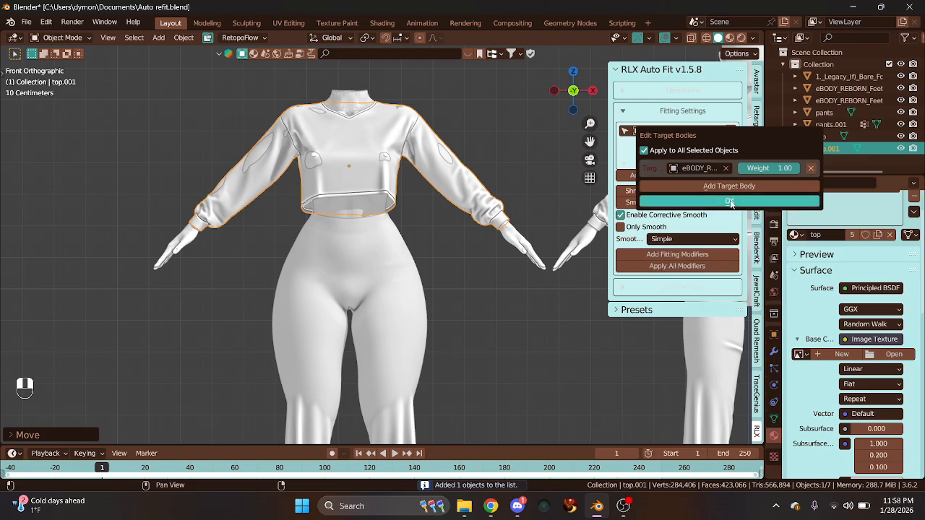
{"action": "left_click", "coordinate": [700, 254]}
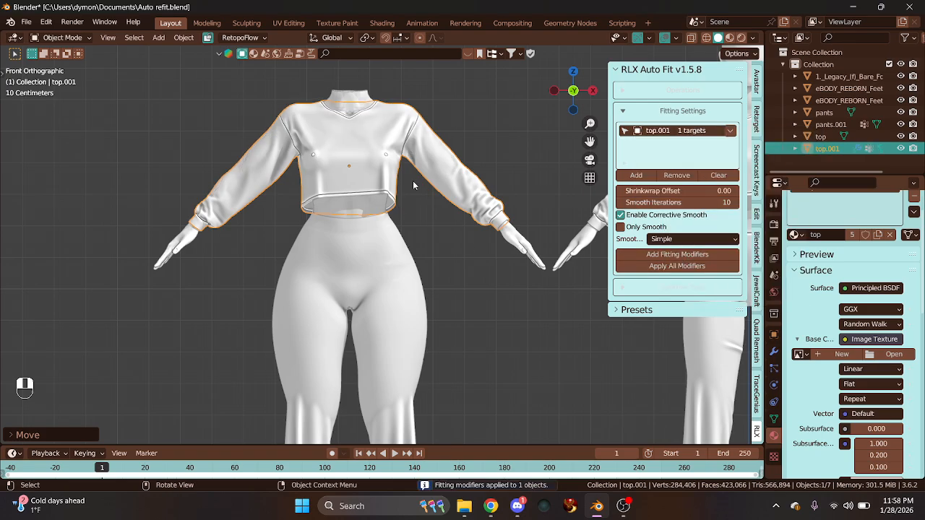
Convert the fitted top to a mesh to bake in its modifiers, and check its fit and modifier stack
{"action": "left_click_drag", "start_coordinate": [568, 97], "coordinate": [436, 179]}
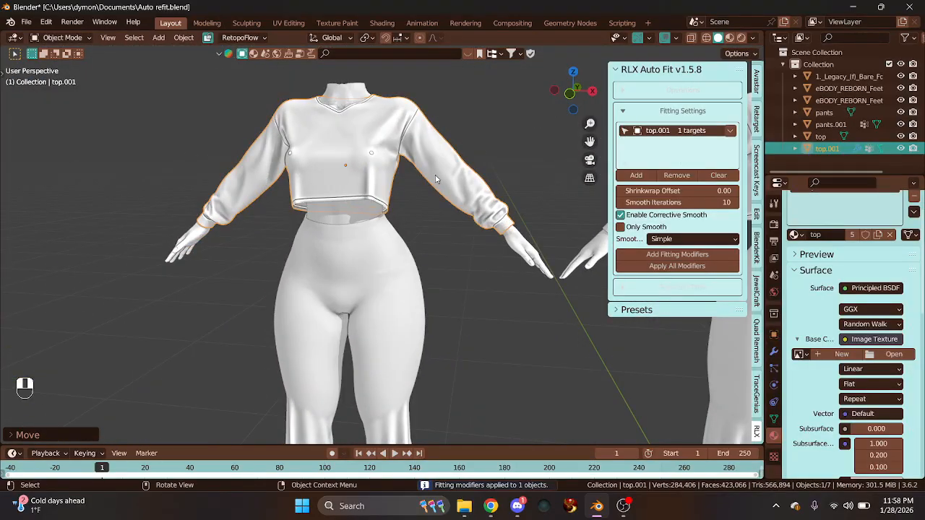
{"action": "right_click", "coordinate": [386, 175]}
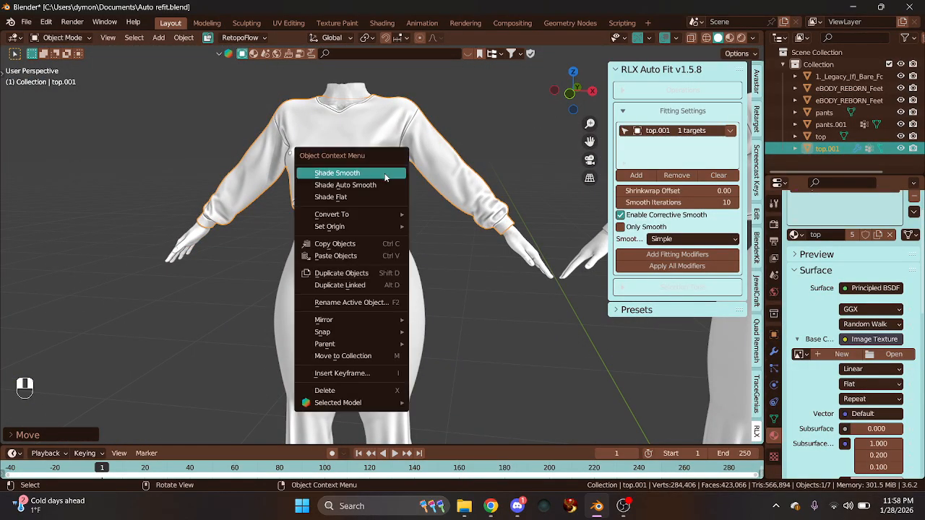
{"action": "mouse_move", "coordinate": [365, 213]}
{"action": "left_click", "coordinate": [420, 227]}
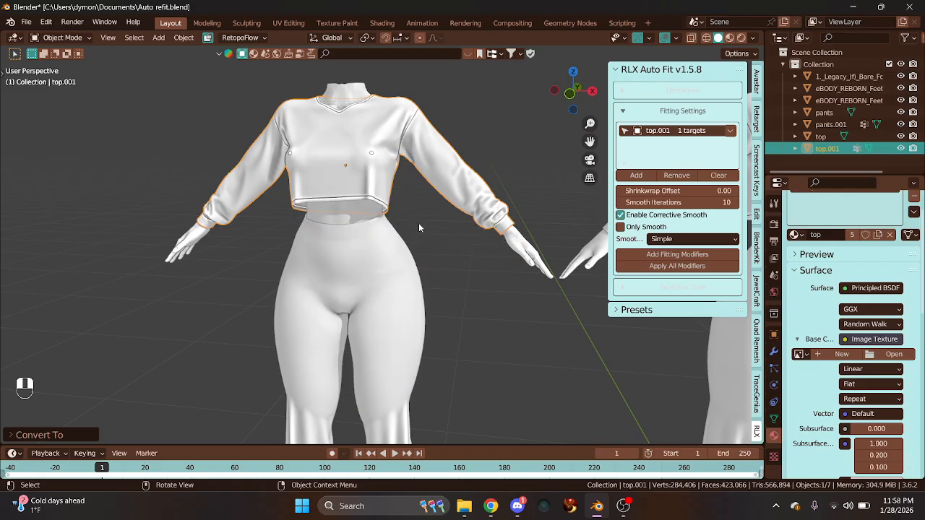
{"action": "left_click_drag", "start_coordinate": [568, 94], "coordinate": [725, 312]}
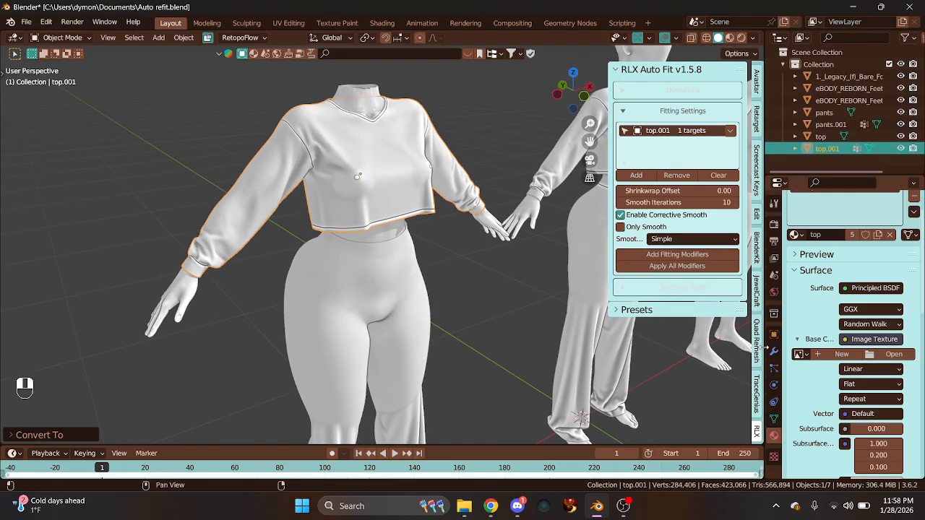
{"action": "left_click", "coordinate": [774, 351]}
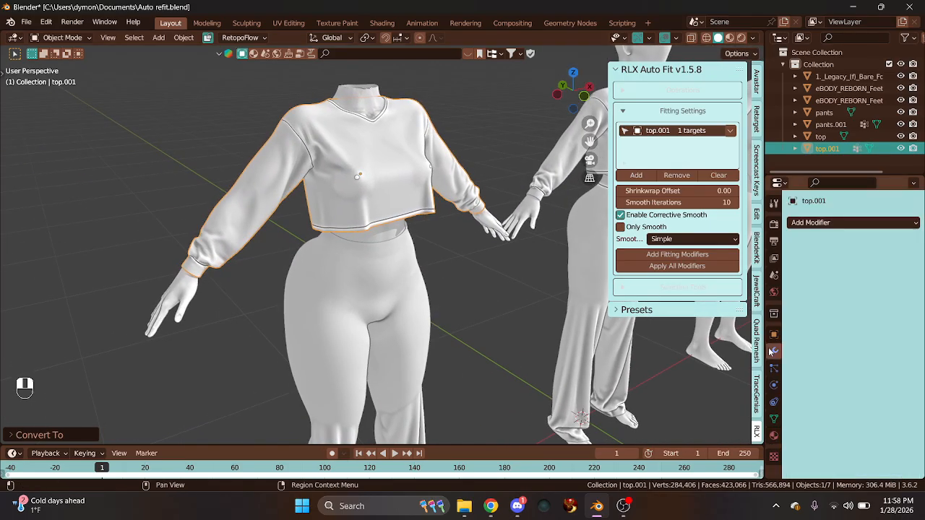
{"action": "left_click", "coordinate": [574, 105]}
{"action": "left_click", "coordinate": [576, 75]}
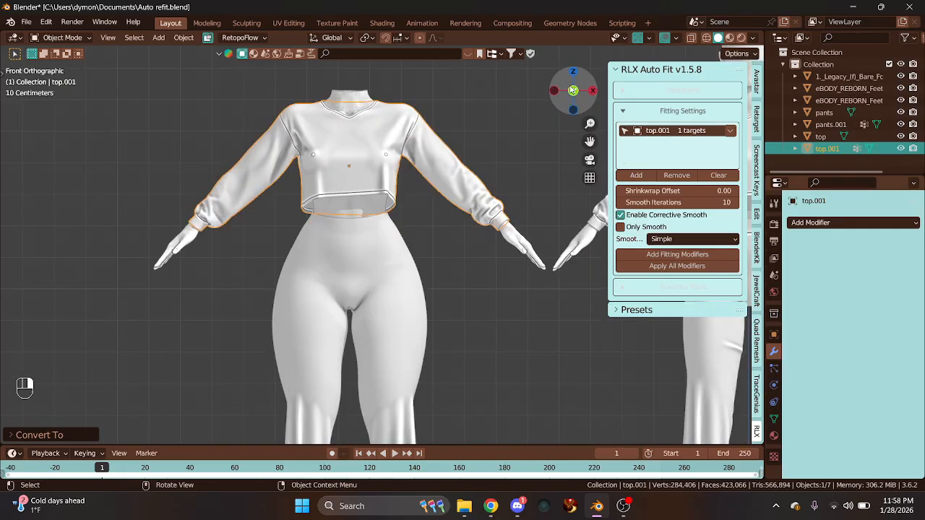
Select the original top and place a duplicate along the X axis on the pregnant body
{"action": "left_click_drag", "start_coordinate": [591, 140], "coordinate": [243, 202]}
{"action": "scroll", "coordinate": [404, 228], "scroll_direction": "down", "scroll_amount": 3}
{"action": "left_click", "coordinate": [408, 224]}
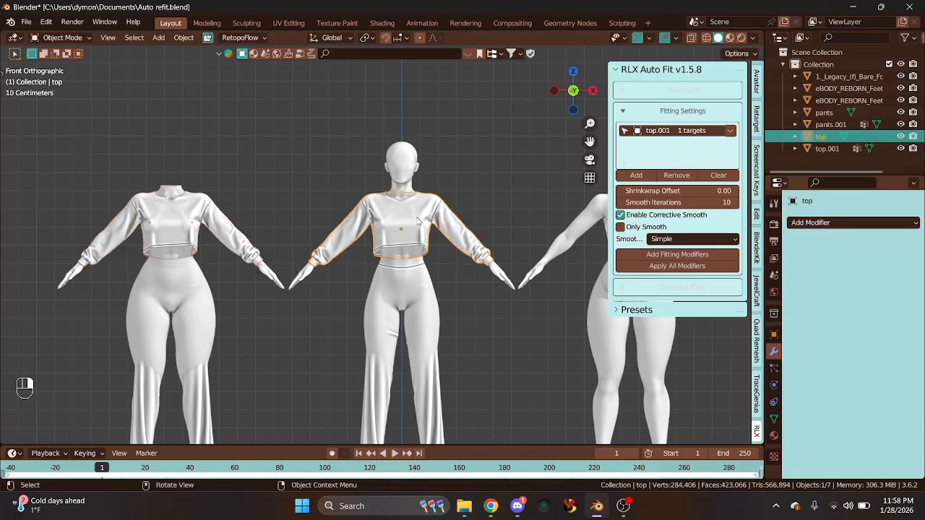
{"action": "left_click_drag", "start_coordinate": [590, 142], "coordinate": [441, 271]}
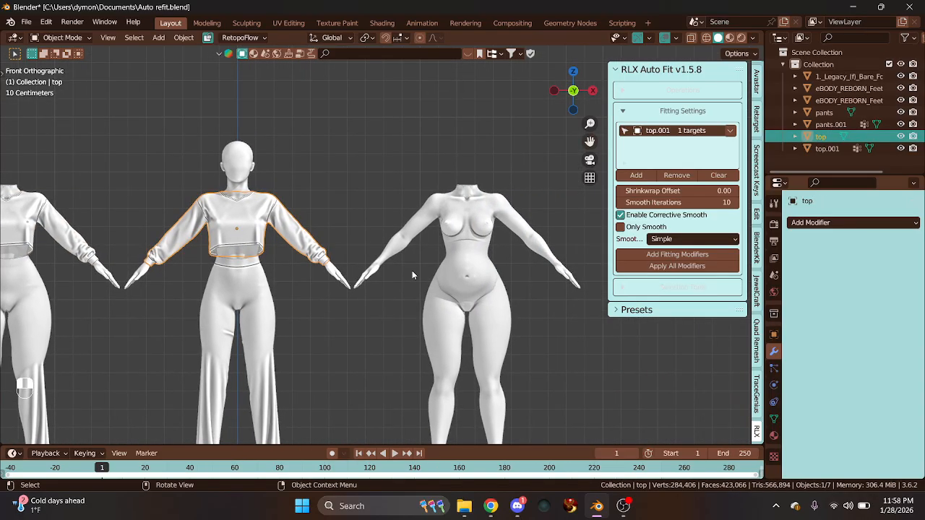
{"action": "key", "text": "shift+d"}
{"action": "key", "text": "x"}
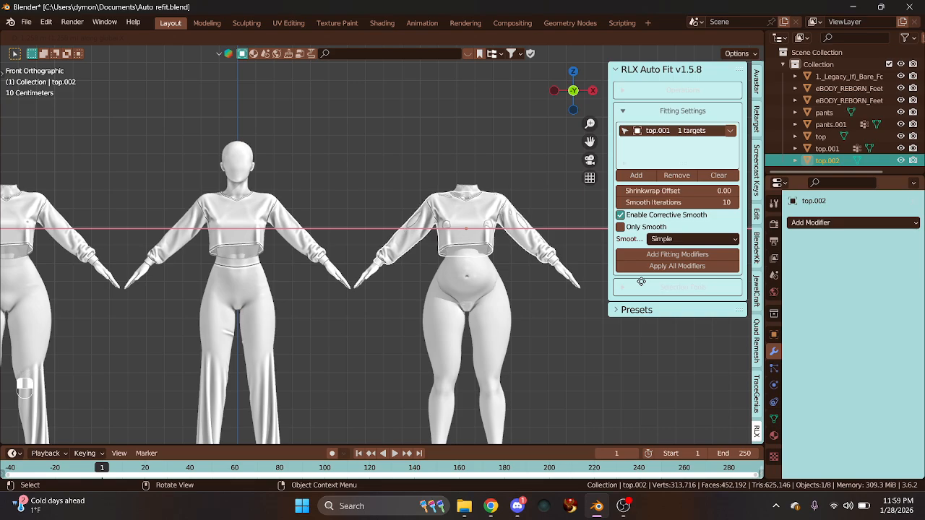
{"action": "left_click", "coordinate": [641, 282]}
{"action": "scroll", "coordinate": [383, 239], "scroll_direction": "up", "scroll_amount": 3}
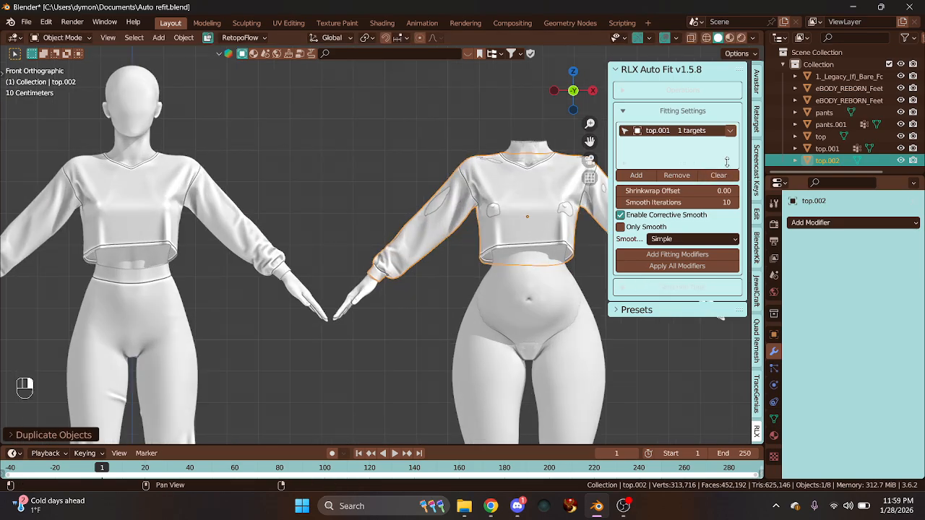
Replace the fitting list entry with the new top copy, target an eBODY_REBORN body, and add the fitting modifiers
{"action": "left_click", "coordinate": [718, 175]}
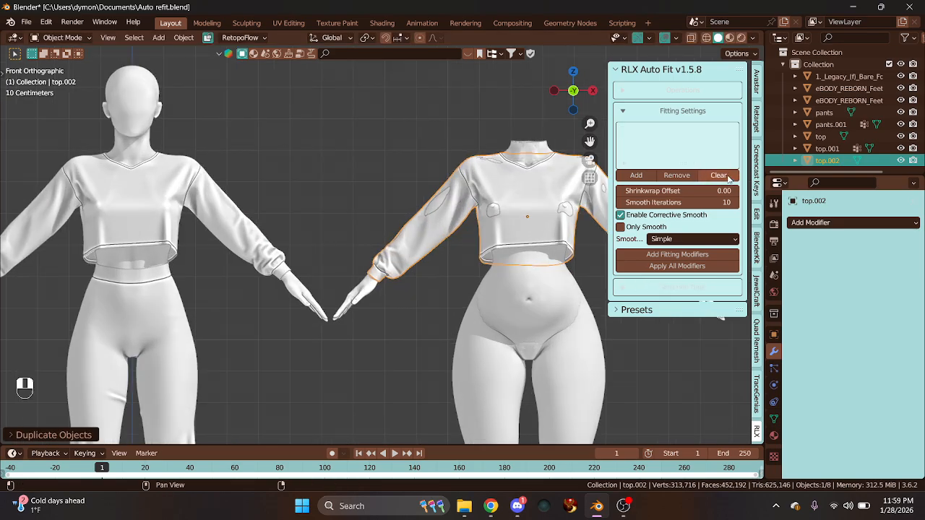
{"action": "left_click", "coordinate": [636, 176]}
{"action": "left_click", "coordinate": [731, 131]}
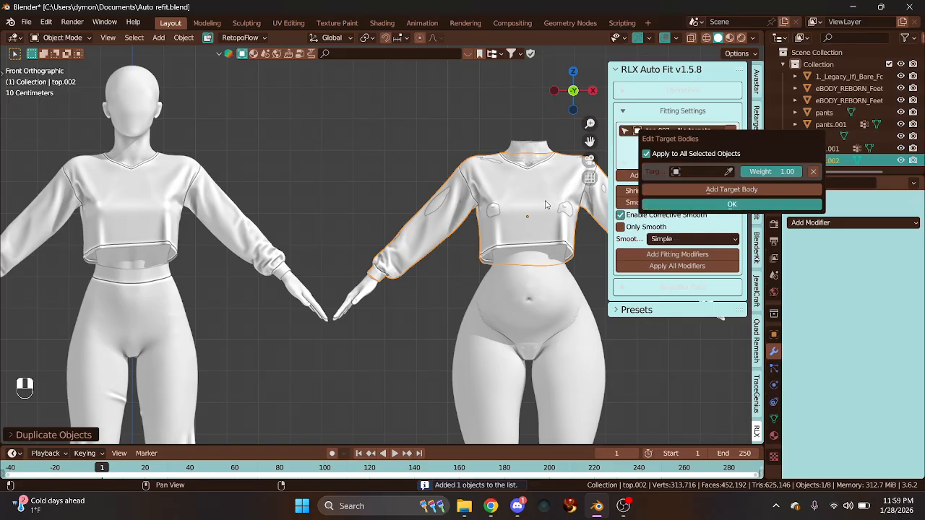
{"action": "left_click", "coordinate": [702, 172]}
{"action": "left_click", "coordinate": [732, 214]}
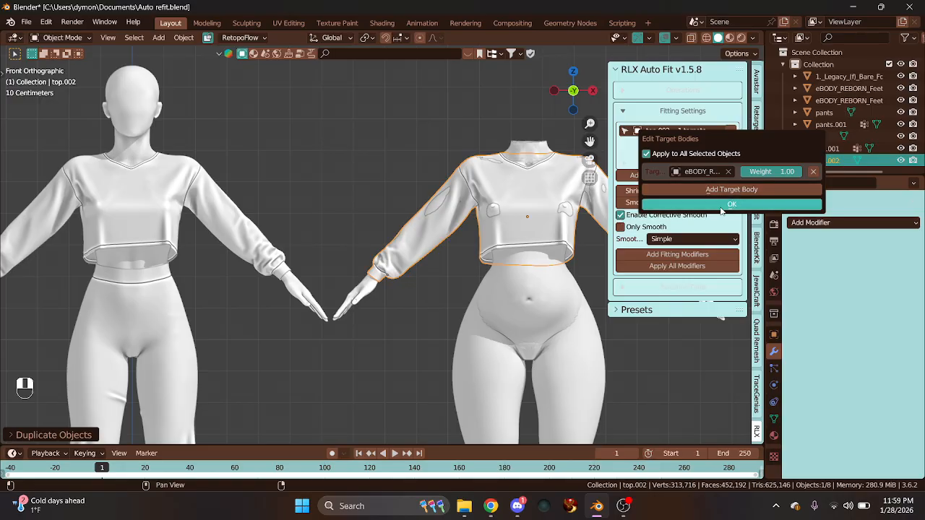
{"action": "left_click", "coordinate": [695, 255]}
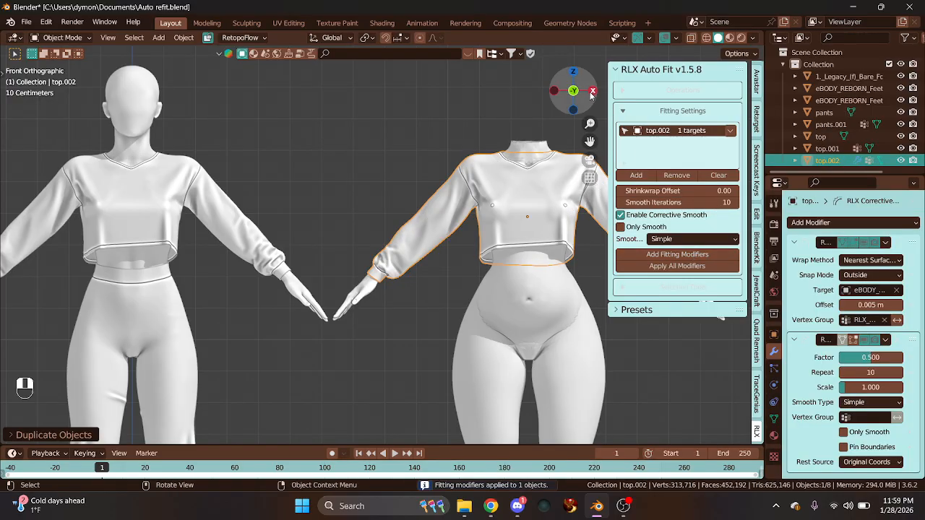
Apply all fitting modifiers to the copied top, and undo back to before the copy was made
{"action": "left_click_drag", "start_coordinate": [579, 94], "coordinate": [542, 102]}
{"action": "left_click", "coordinate": [666, 266]}
{"action": "key", "text": "ctrl+z"}
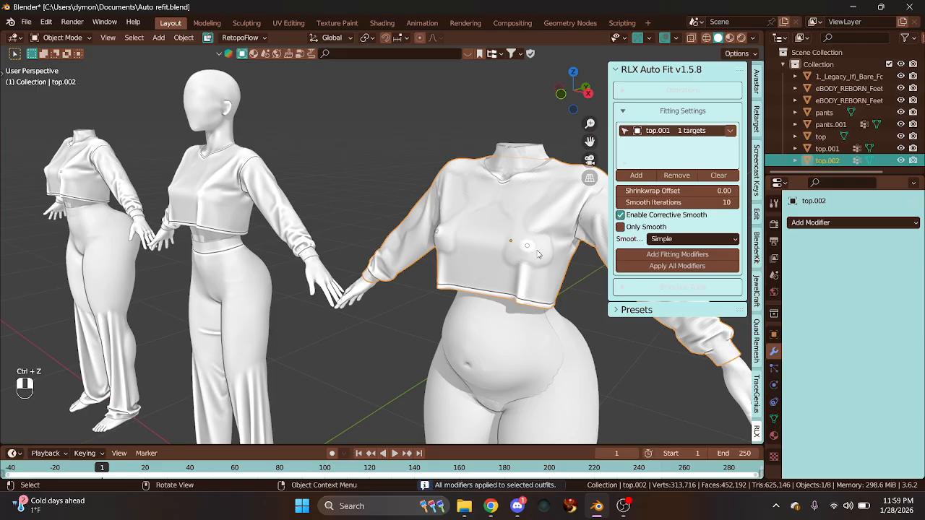
{"action": "key", "text": "ctrl+z"}
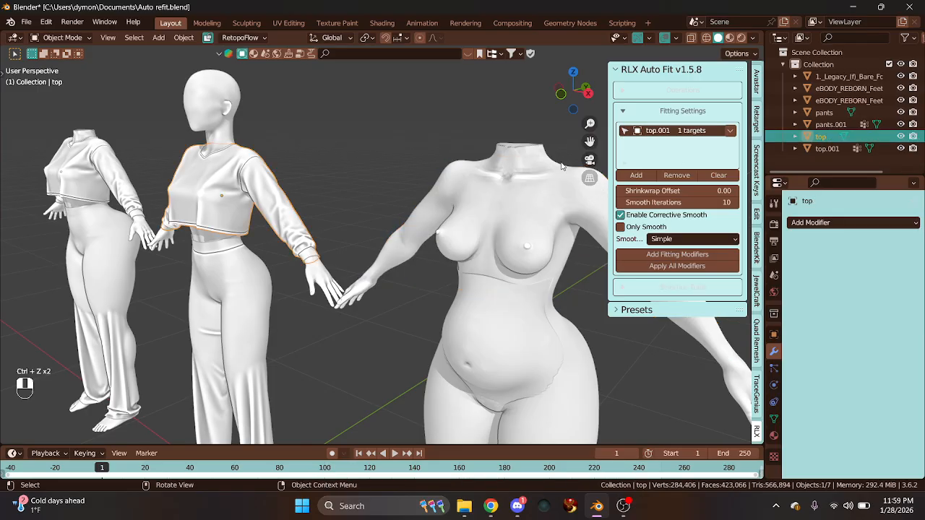
Duplicate the original top again in front view and place the copy along the X axis on the pregnant body
{"action": "left_click", "coordinate": [564, 95]}
{"action": "middle_click_drag", "start_coordinate": [261, 255], "coordinate": [243, 243], "text": "shift"}
{"action": "key", "text": "shift+d"}
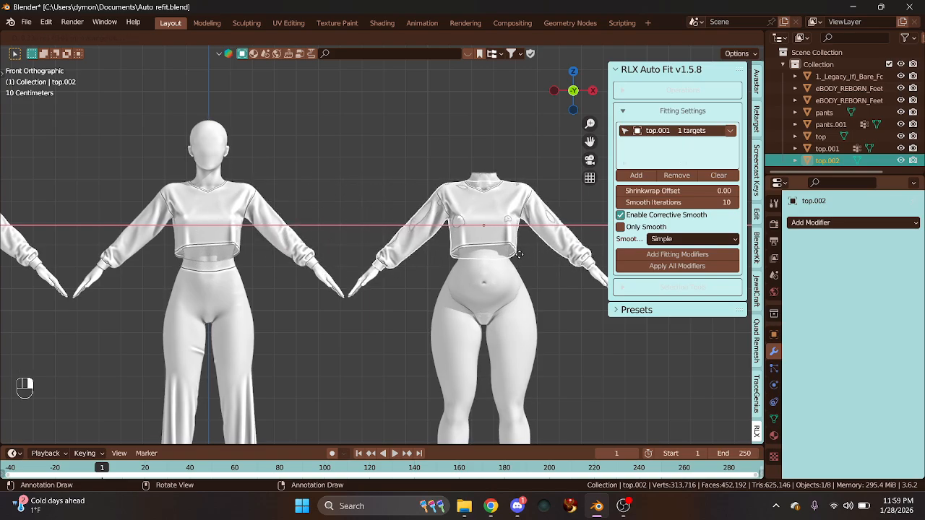
{"action": "left_click", "coordinate": [519, 254]}
Replace the fitting list entry with the new top copy, give it a target body slot, and add the fitting modifiers
{"action": "left_click", "coordinate": [664, 259]}
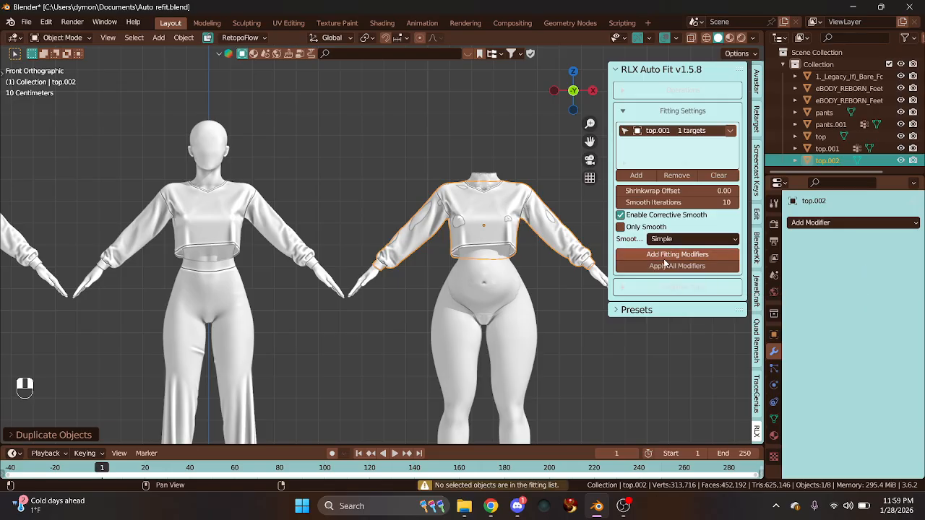
{"action": "left_click", "coordinate": [719, 174]}
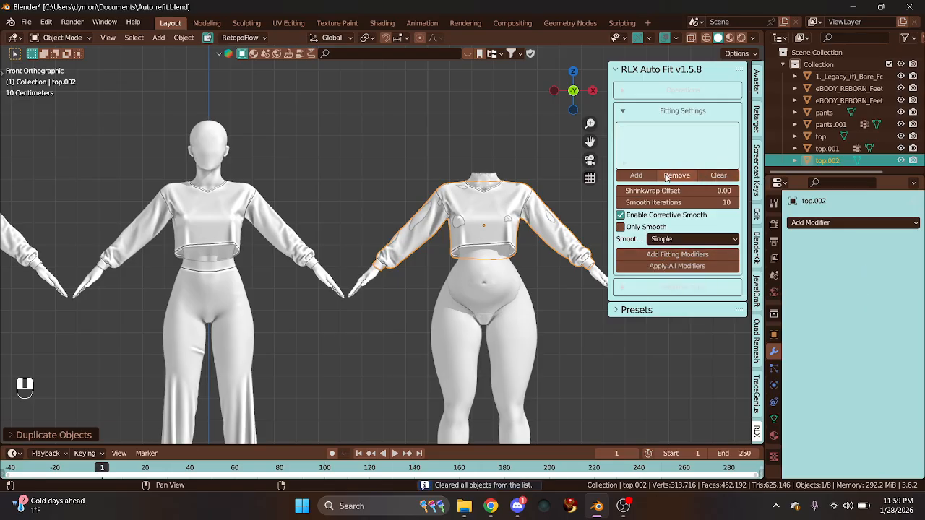
{"action": "left_click", "coordinate": [633, 176]}
{"action": "left_click", "coordinate": [730, 131]}
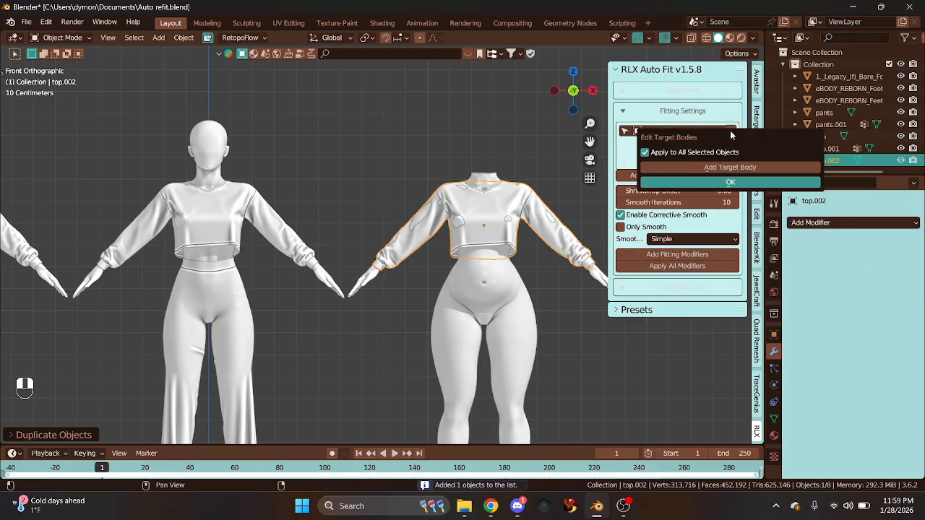
{"action": "left_click", "coordinate": [743, 167]}
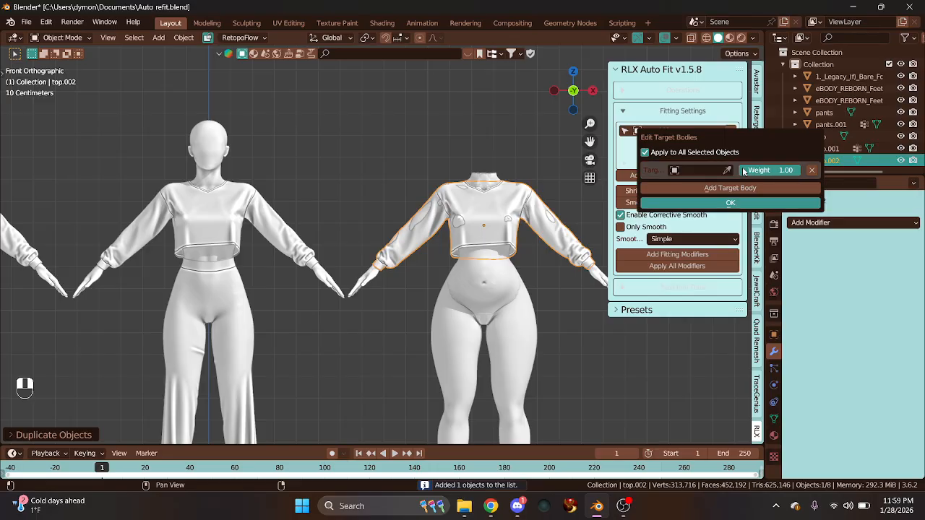
{"action": "left_click", "coordinate": [699, 255]}
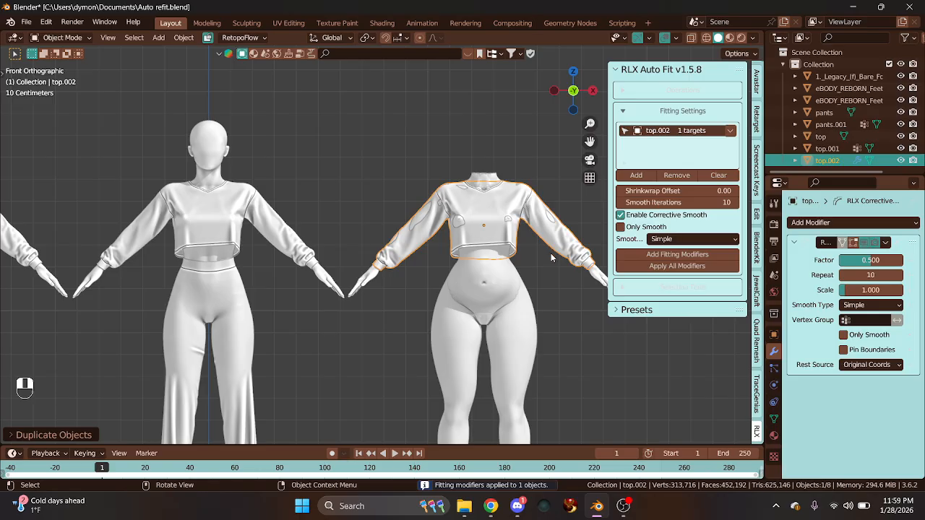
Clear the fitting list and delete the top copy from the pregnant body
{"action": "scroll", "coordinate": [551, 253], "scroll_direction": "up", "scroll_amount": 1}
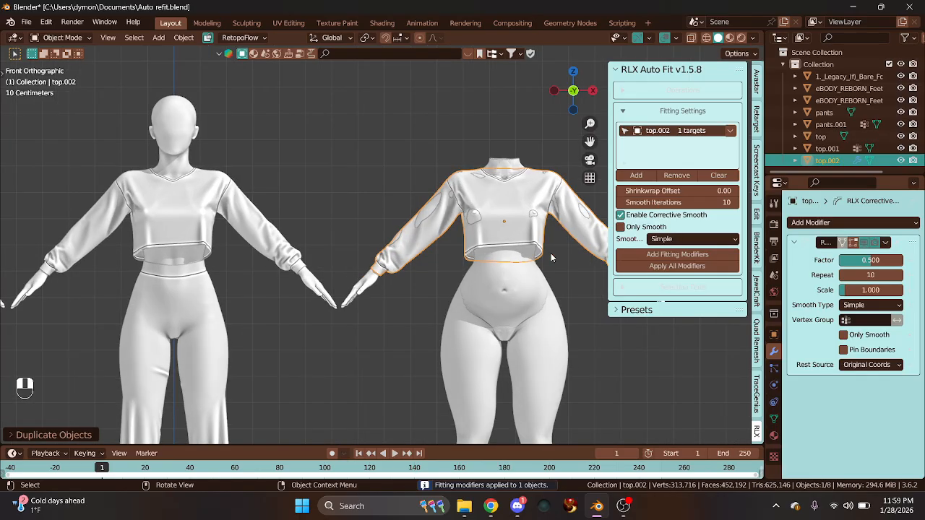
{"action": "left_click", "coordinate": [711, 181]}
{"action": "key", "text": "Delete"}
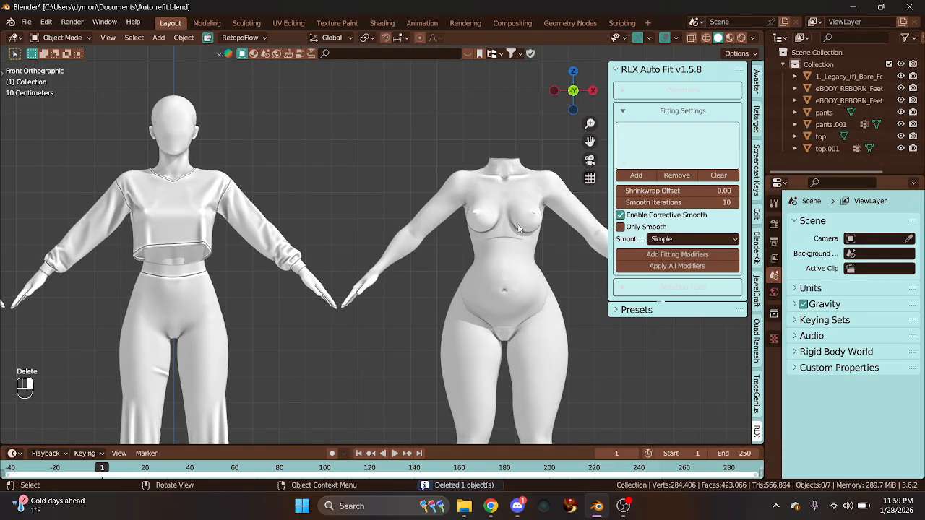
Duplicate the original top and place the copy along the X axis on the pregnant body
{"action": "left_click", "coordinate": [210, 230]}
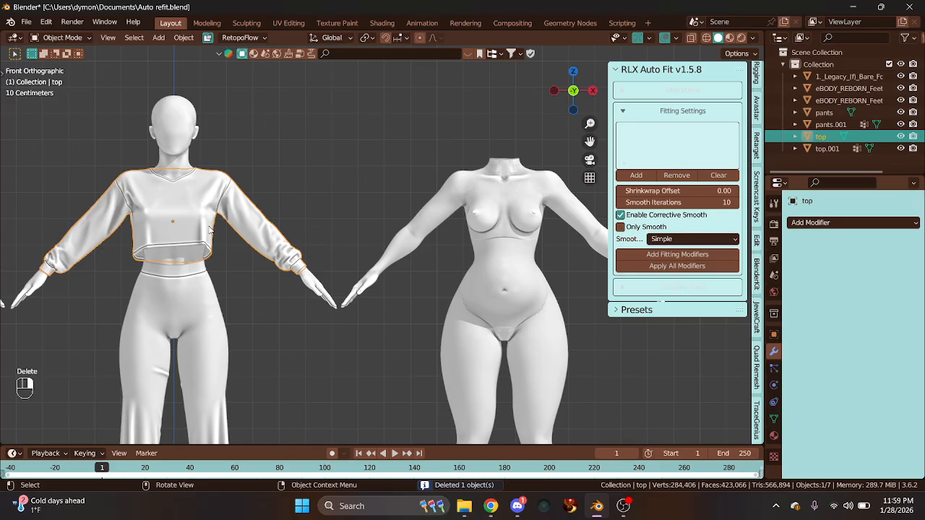
{"action": "left_click", "coordinate": [901, 136]}
{"action": "left_click", "coordinate": [900, 135]}
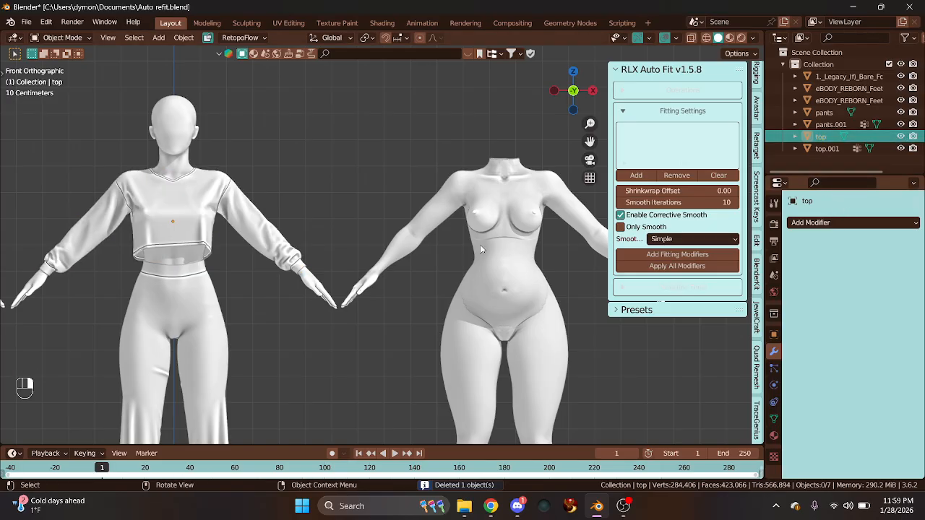
{"action": "left_click", "coordinate": [206, 245]}
{"action": "key", "text": "shift+d"}
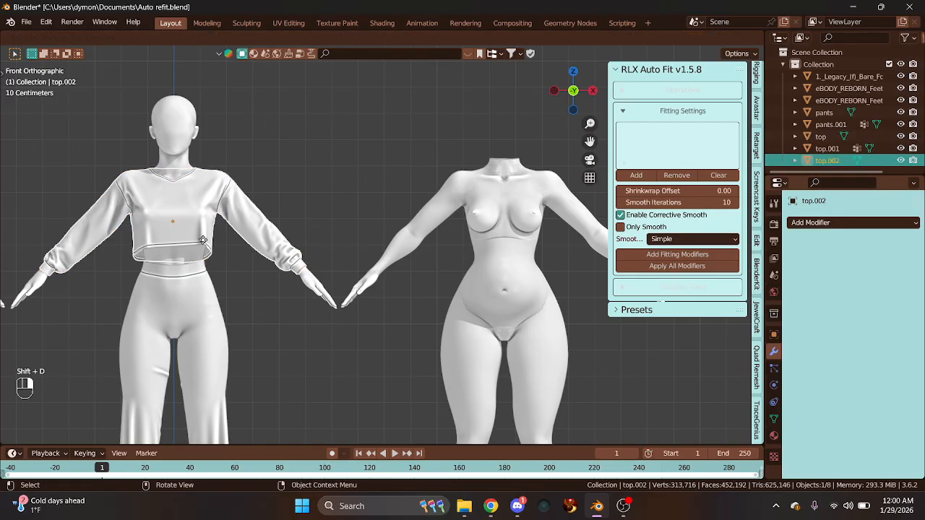
{"action": "key", "text": "x"}
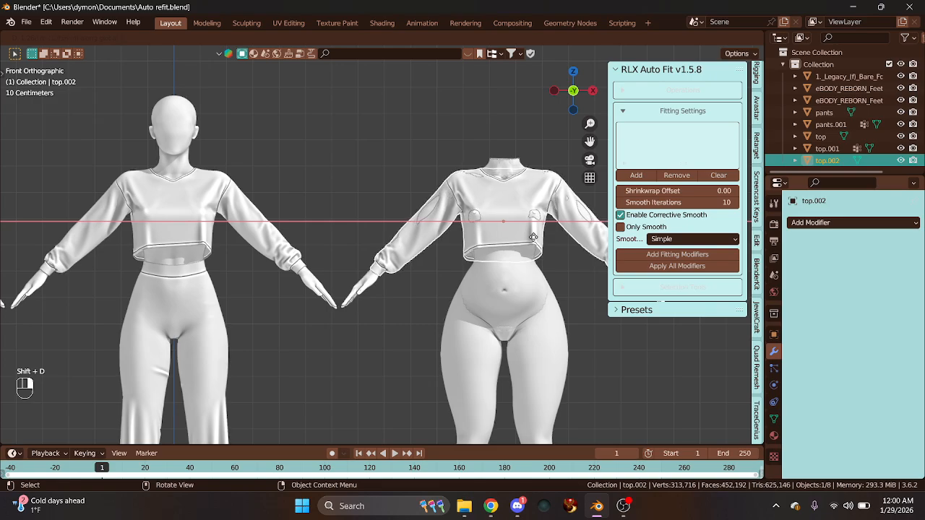
{"action": "left_click", "coordinate": [533, 237]}
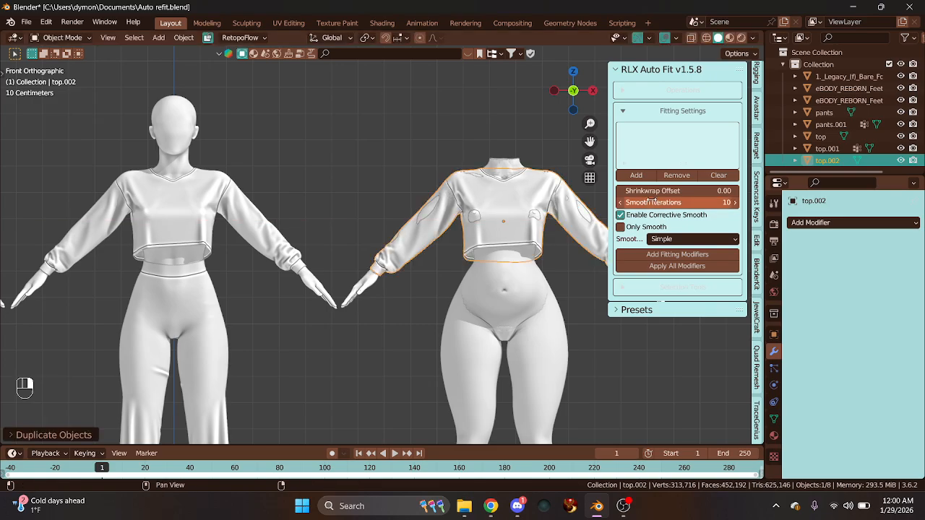
Add the new top copy to the fitting list, target the pregnant eBODY_REBORN body, and add the fitting modifiers
{"action": "left_click", "coordinate": [636, 175]}
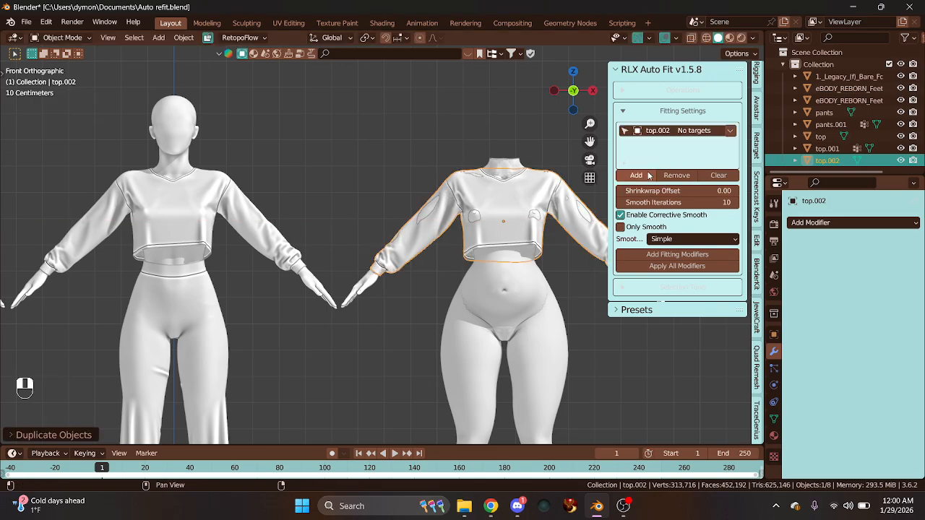
{"action": "left_click", "coordinate": [730, 131]}
{"action": "left_click", "coordinate": [690, 170]}
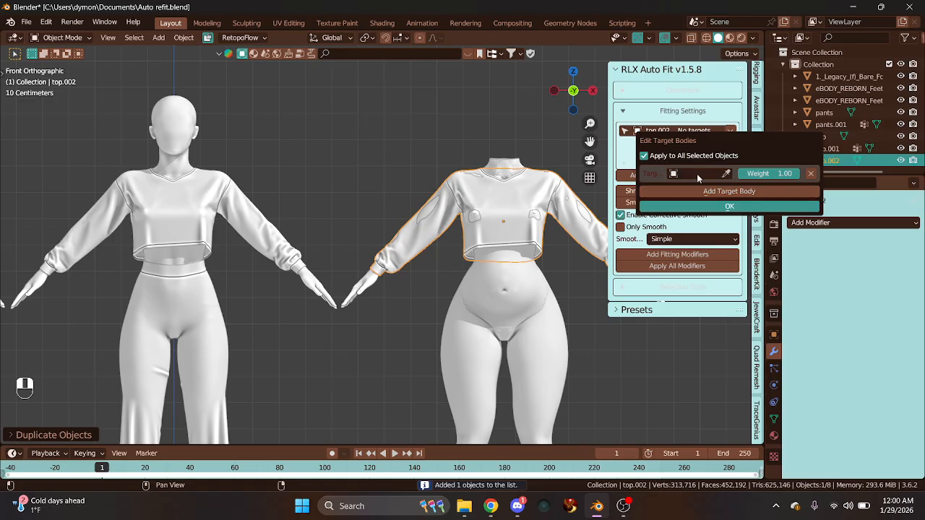
{"action": "left_click", "coordinate": [697, 173]}
{"action": "left_click", "coordinate": [726, 216]}
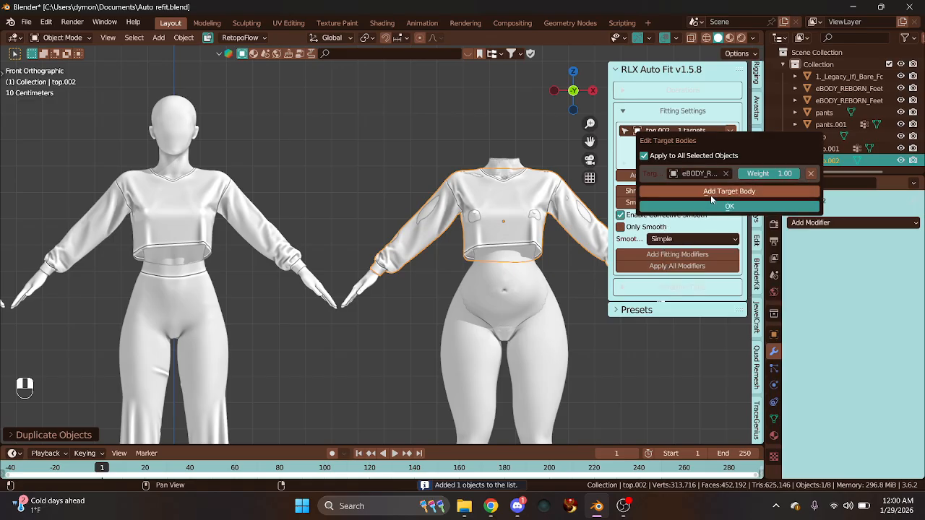
{"action": "left_click", "coordinate": [689, 255]}
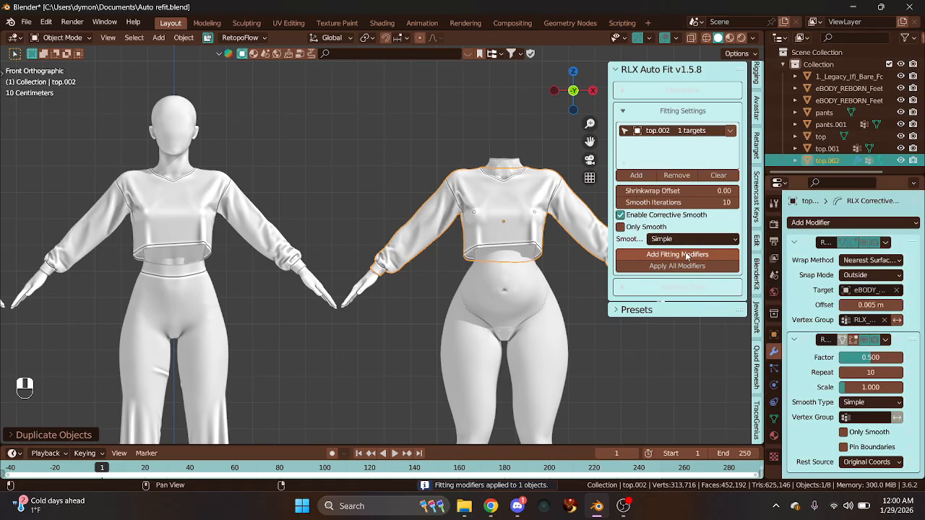
Convert the fitted top copy to a mesh so its fitting modifiers are baked in
{"action": "right_click", "coordinate": [520, 231]}
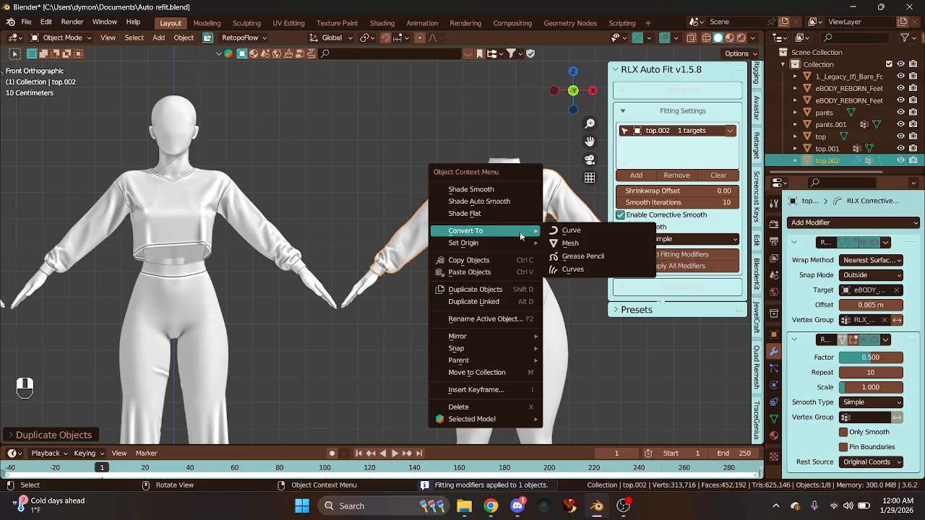
{"action": "left_click", "coordinate": [594, 241]}
{"action": "scroll", "coordinate": [506, 245], "scroll_direction": "down", "scroll_amount": 2}
{"action": "scroll", "coordinate": [504, 259], "scroll_direction": "up", "scroll_amount": 2}
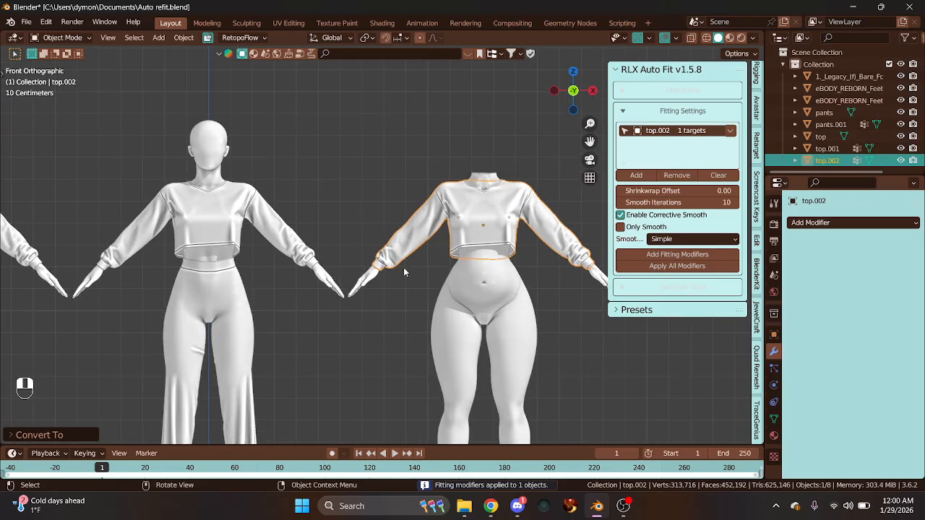
Duplicate the original pants and place the copy along the X axis on the pregnant body
{"action": "left_click", "coordinate": [214, 315]}
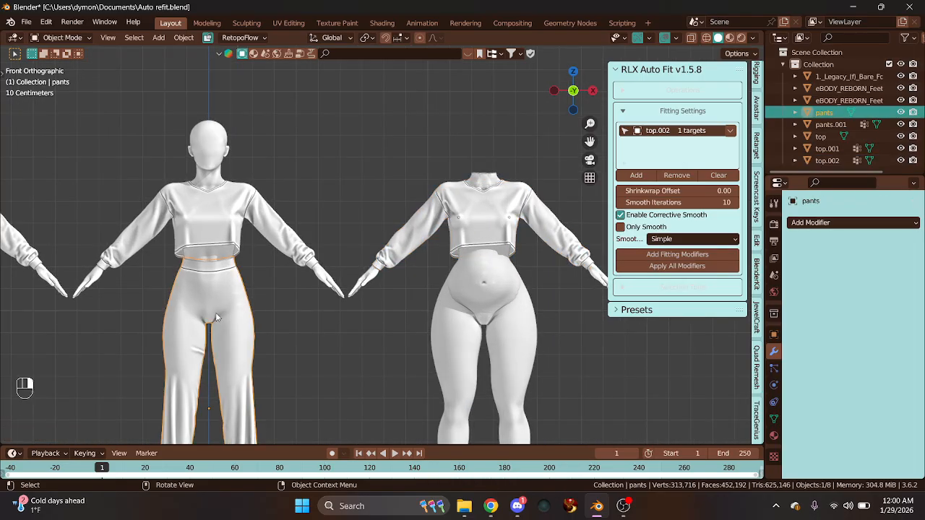
{"action": "key", "text": "shift+d"}
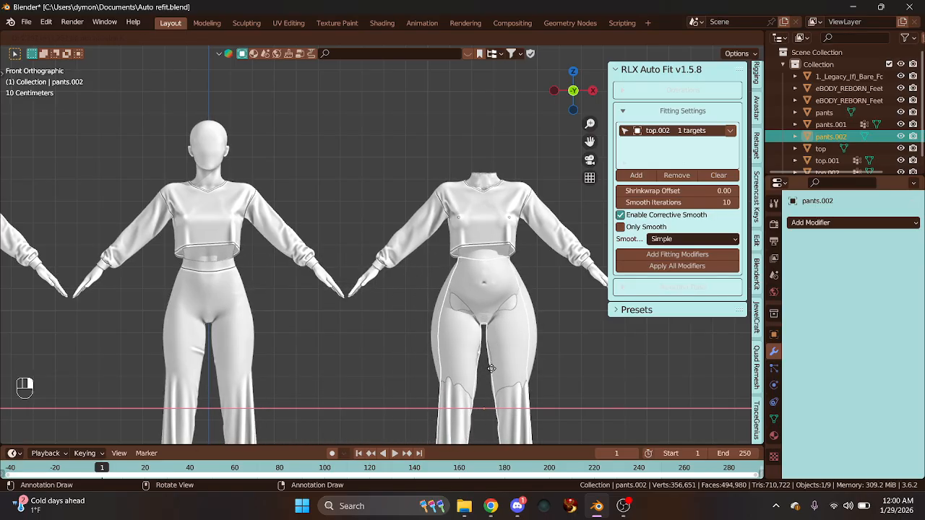
{"action": "left_click", "coordinate": [492, 368]}
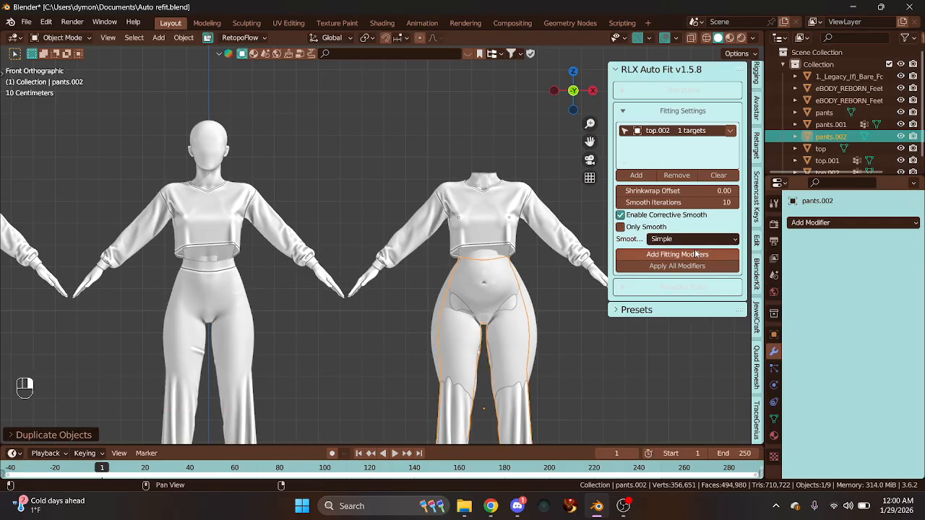
Replace the fitting list entry with the pants copy, target eBODY_REBORN_Feet_Flat.001, and add the fitting modifiers
{"action": "left_click", "coordinate": [718, 176]}
{"action": "left_click", "coordinate": [636, 174]}
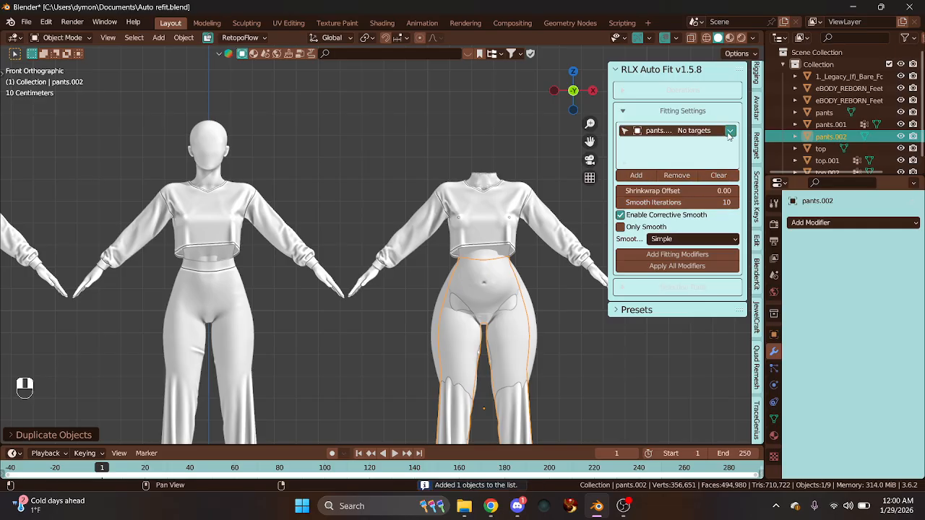
{"action": "left_click", "coordinate": [729, 133]}
{"action": "left_click", "coordinate": [705, 174]}
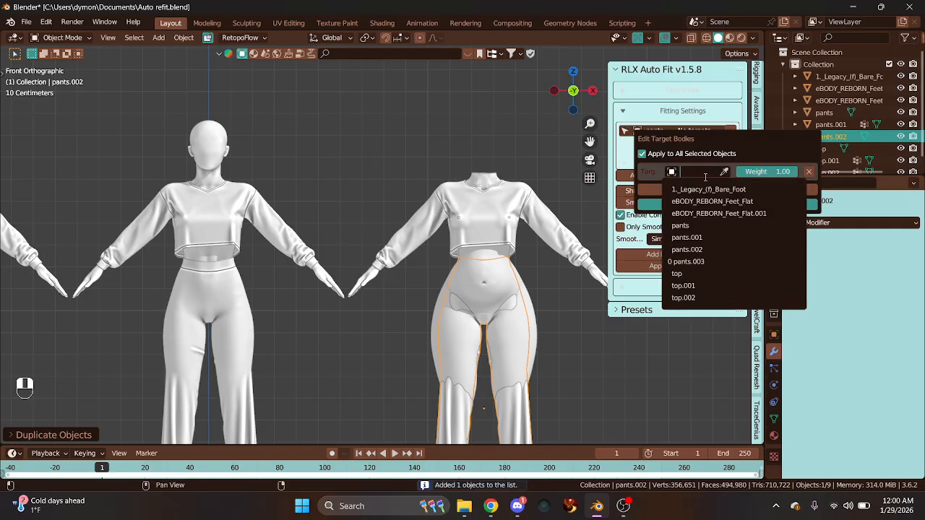
{"action": "left_click", "coordinate": [713, 213]}
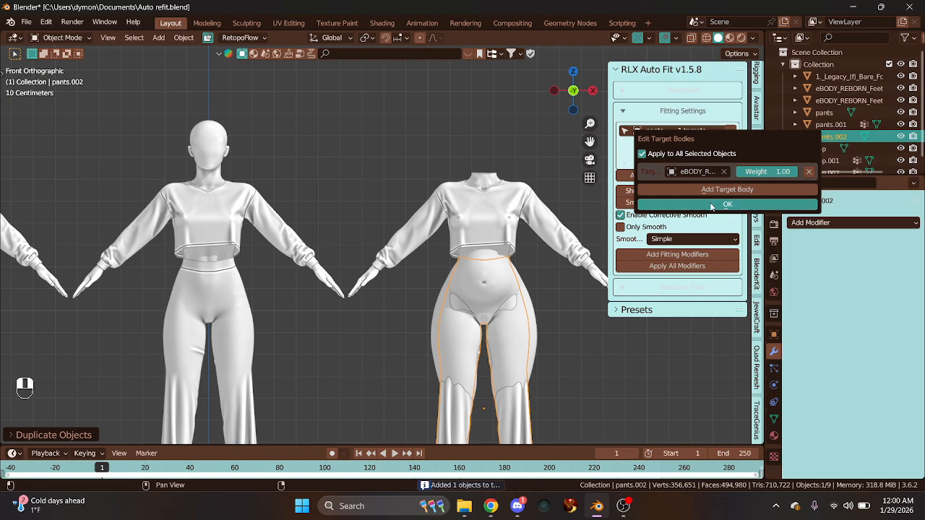
{"action": "left_click", "coordinate": [712, 206]}
{"action": "left_click", "coordinate": [678, 255]}
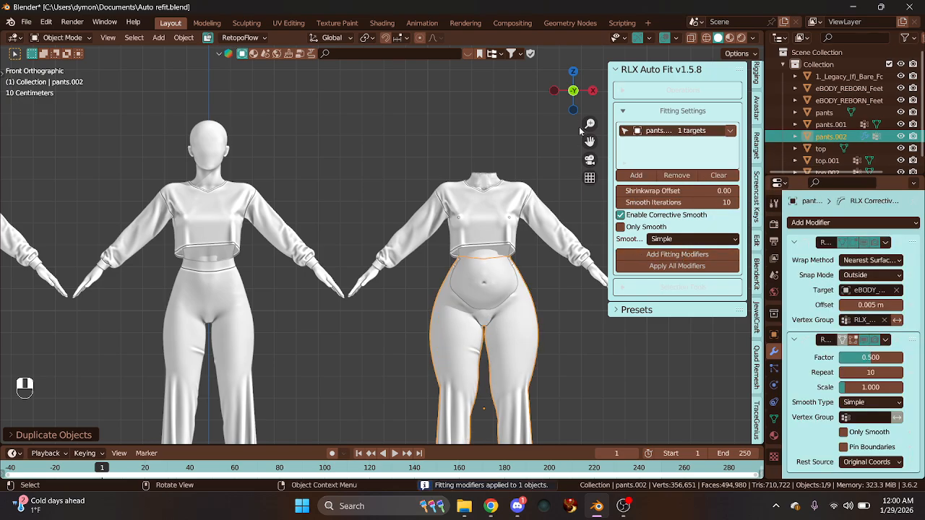
Separate the linked belly mesh of the pregnant body into its own object
{"action": "middle_click_drag", "start_coordinate": [550, 275], "coordinate": [484, 277]}
{"action": "scroll", "coordinate": [483, 278], "scroll_direction": "up", "scroll_amount": 2}
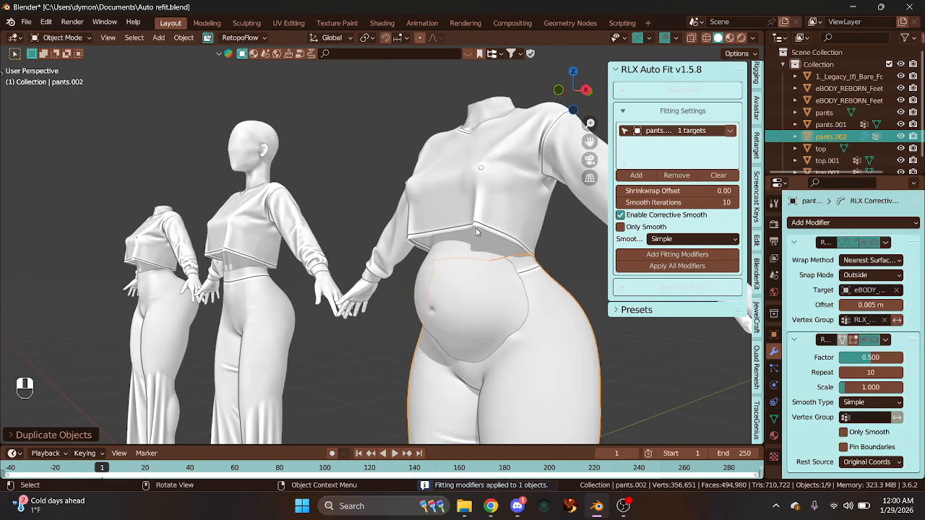
{"action": "left_click_drag", "start_coordinate": [569, 96], "coordinate": [555, 117]}
{"action": "scroll", "coordinate": [360, 348], "scroll_direction": "up", "scroll_amount": 1}
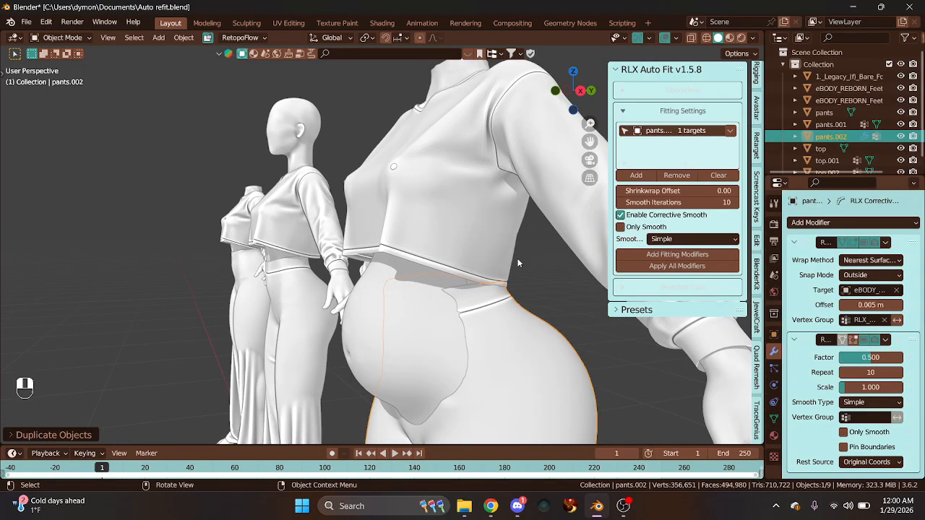
{"action": "mouse_move", "coordinate": [583, 97]}
{"action": "left_mouse_down"}
{"action": "mouse_move", "coordinate": [546, 97]}
{"action": "mouse_move", "coordinate": [568, 96]}
{"action": "left_mouse_up"}
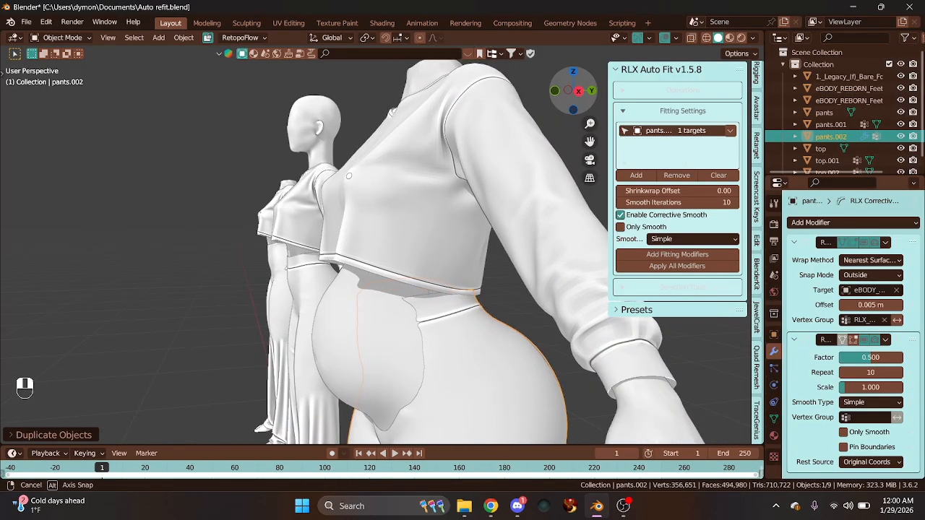
{"action": "left_click", "coordinate": [347, 354]}
{"action": "key", "text": "Tab"}
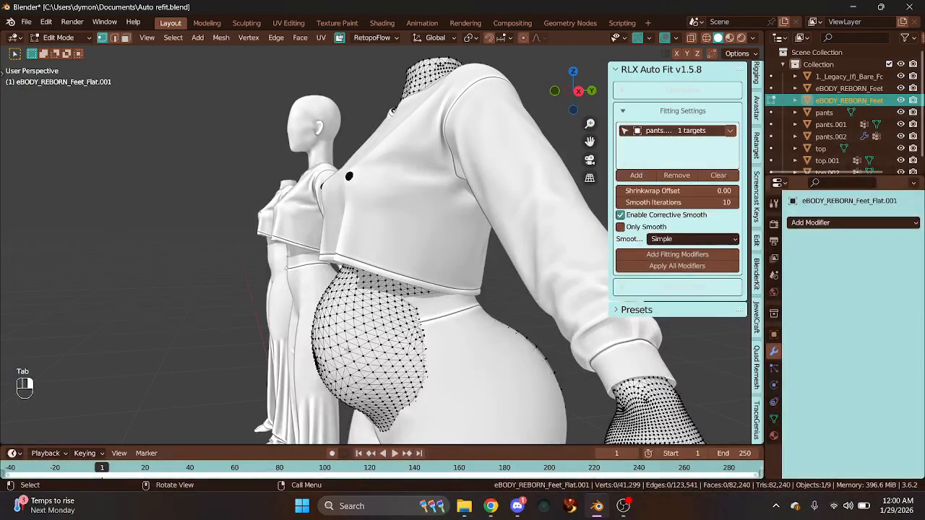
{"action": "key", "text": "l"}
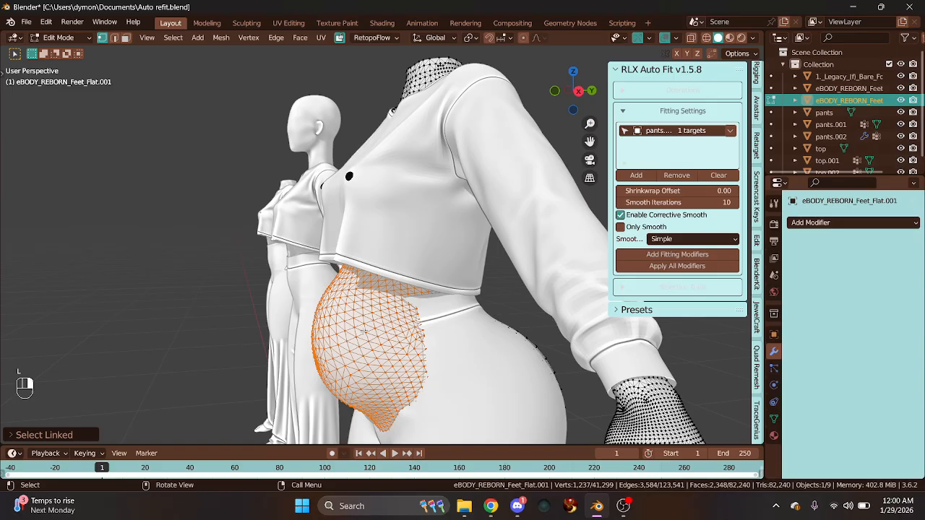
{"action": "key", "text": "p"}
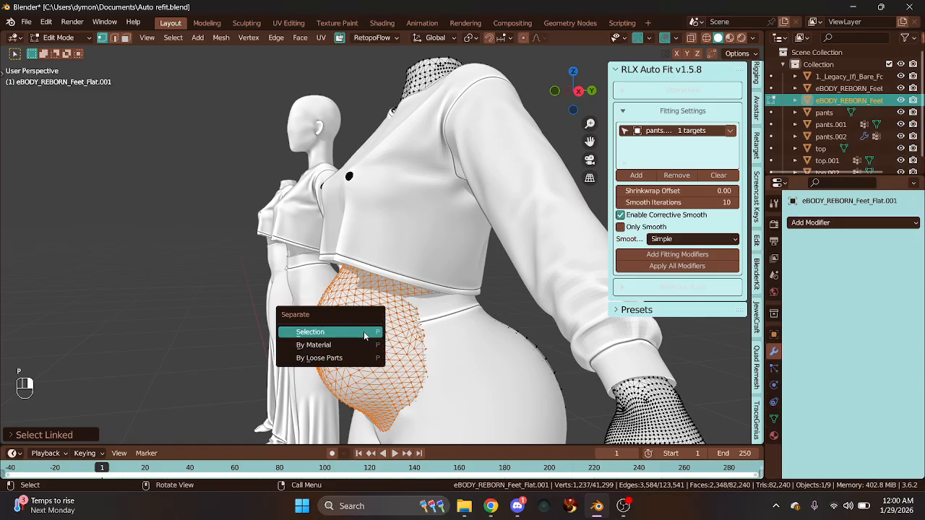
{"action": "left_click", "coordinate": [364, 331]}
{"action": "key", "text": "Tab"}
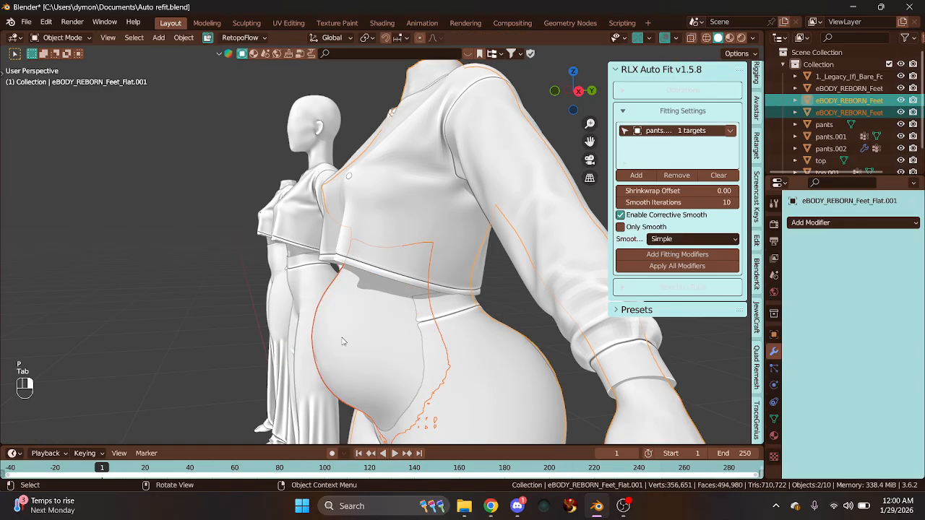
Add the separated belly as a second target body for the pants copy and add the fitting modifiers again
{"action": "left_click", "coordinate": [344, 341]}
{"action": "left_click", "coordinate": [472, 355]}
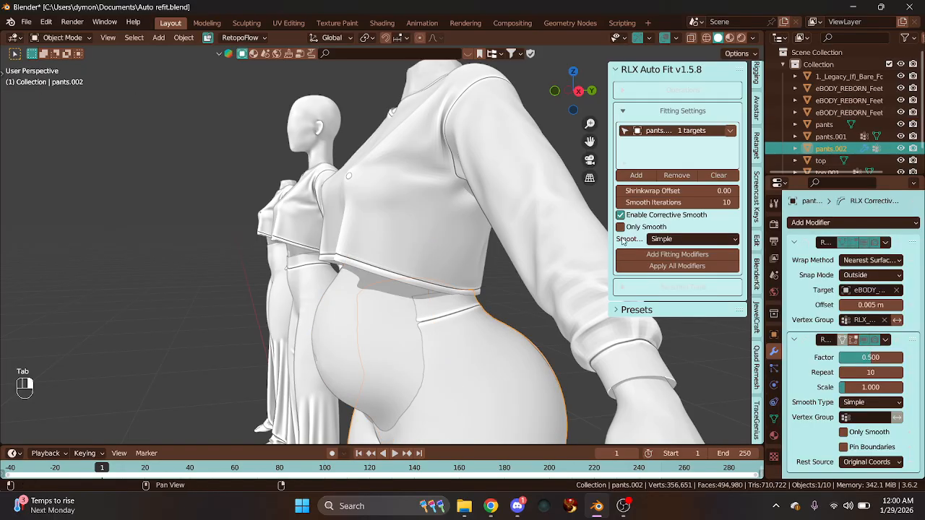
{"action": "left_click", "coordinate": [730, 131]}
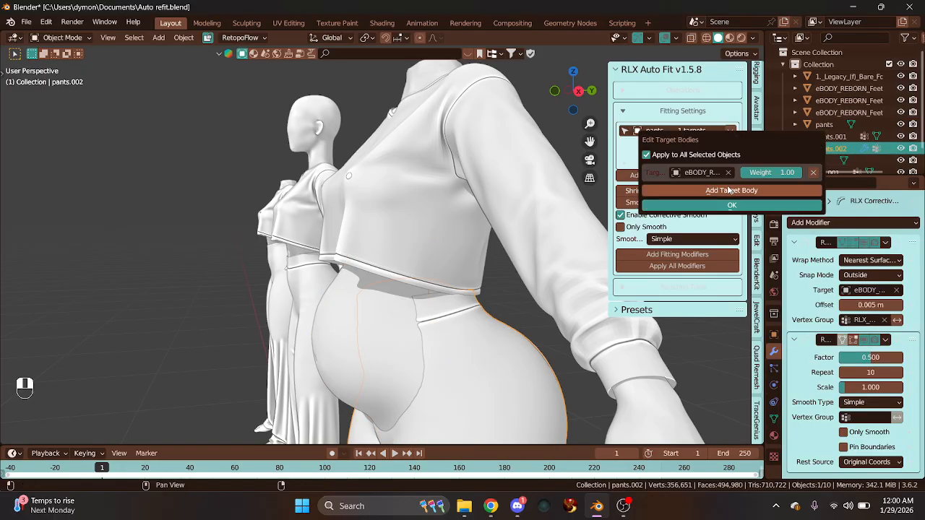
{"action": "left_click", "coordinate": [722, 191]}
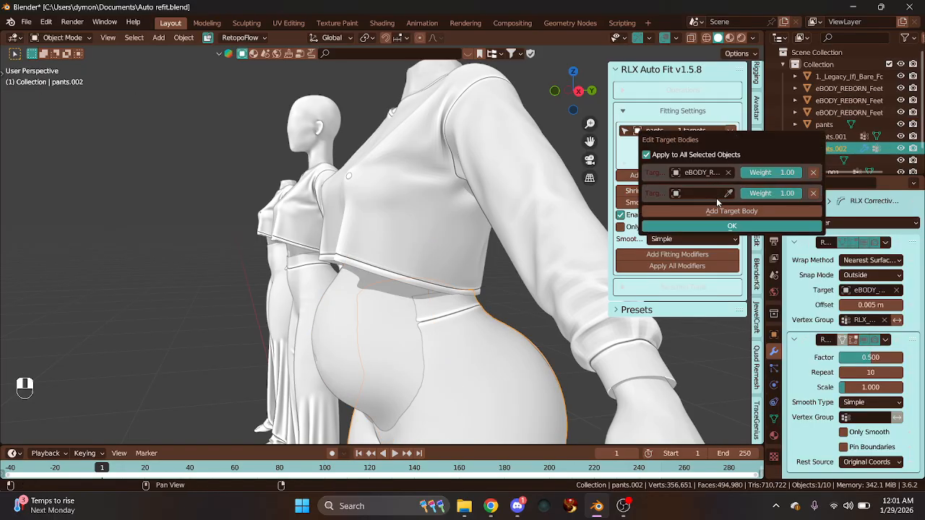
{"action": "left_click", "coordinate": [728, 193]}
{"action": "left_click", "coordinate": [334, 329]}
{"action": "left_click", "coordinate": [671, 228]}
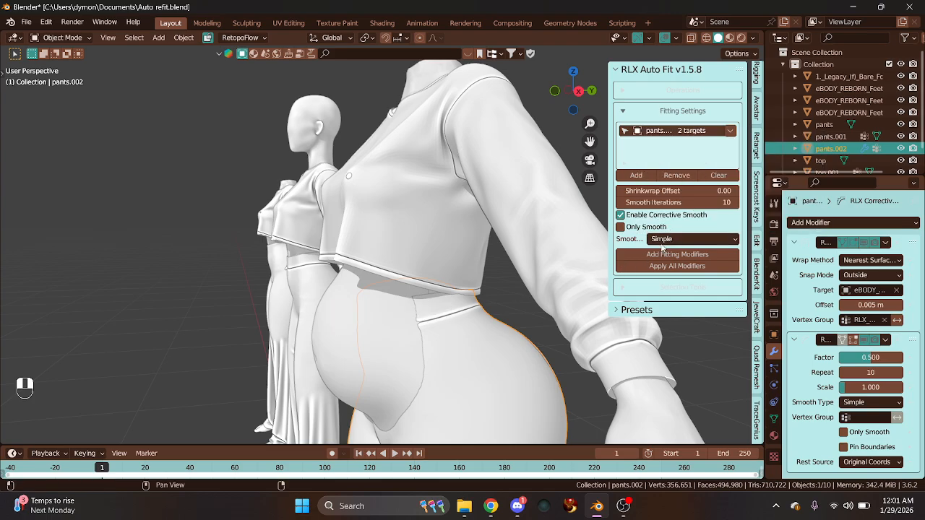
{"action": "left_click", "coordinate": [654, 257]}
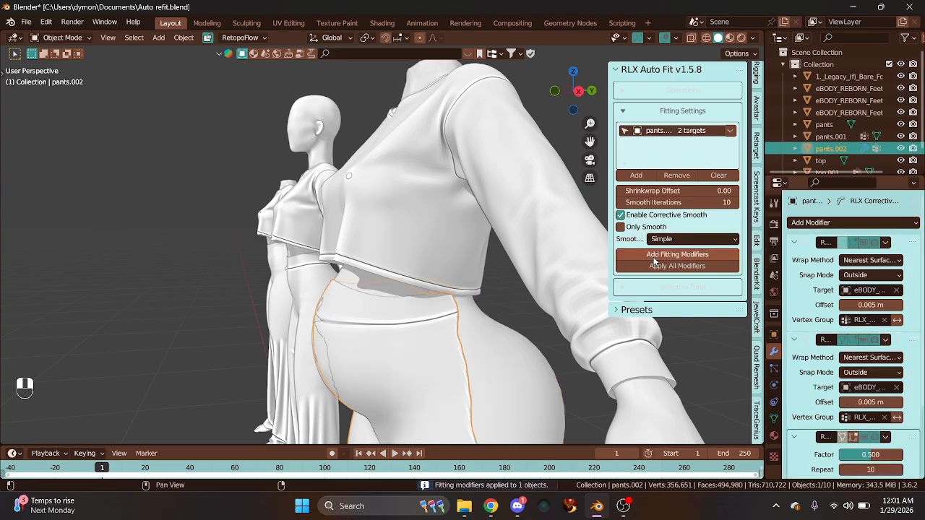
Remove both target bodies from the pants copy's fitting entry and accept the edited target list
{"action": "scroll", "coordinate": [409, 341], "scroll_direction": "down", "scroll_amount": 3}
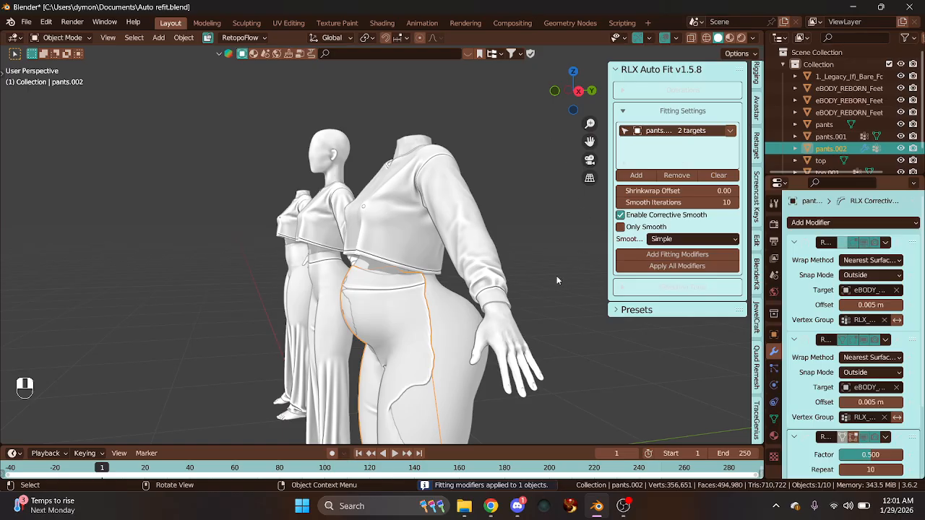
{"action": "left_click", "coordinate": [729, 131]}
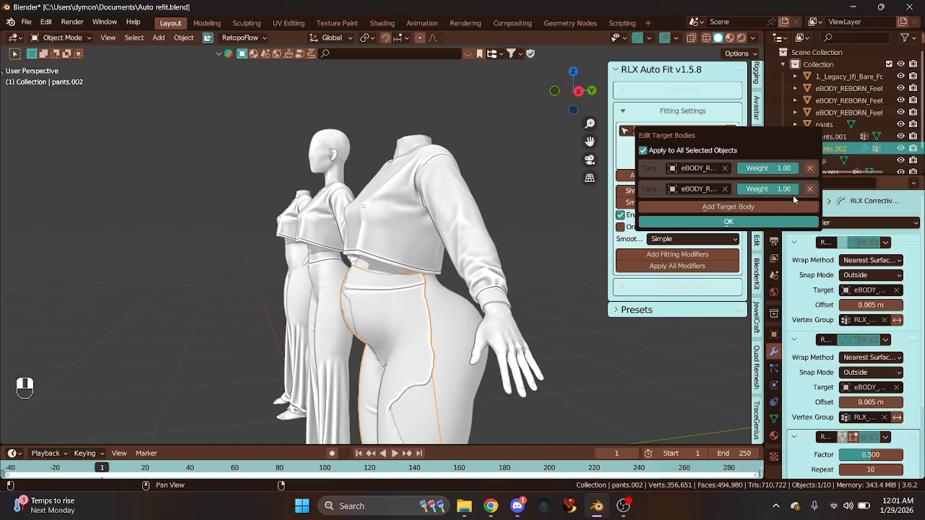
{"action": "left_click", "coordinate": [809, 188]}
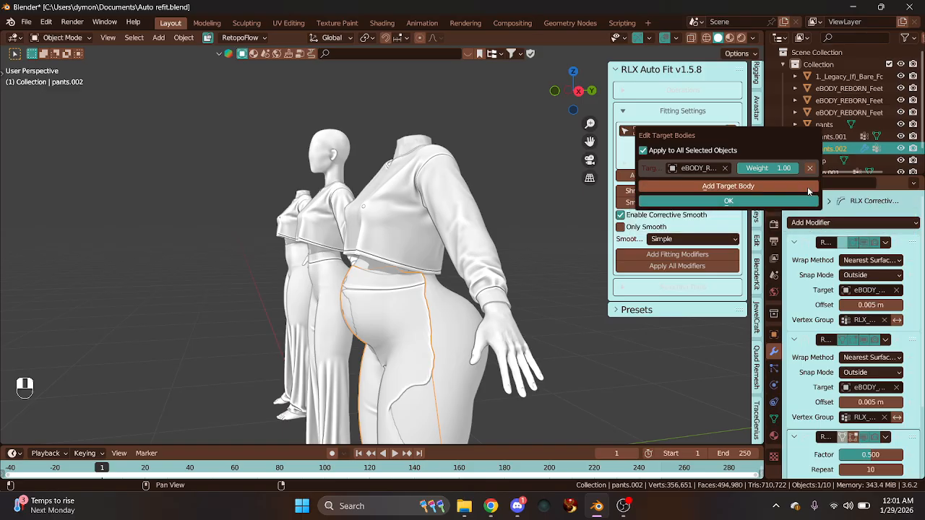
{"action": "left_click", "coordinate": [810, 169]}
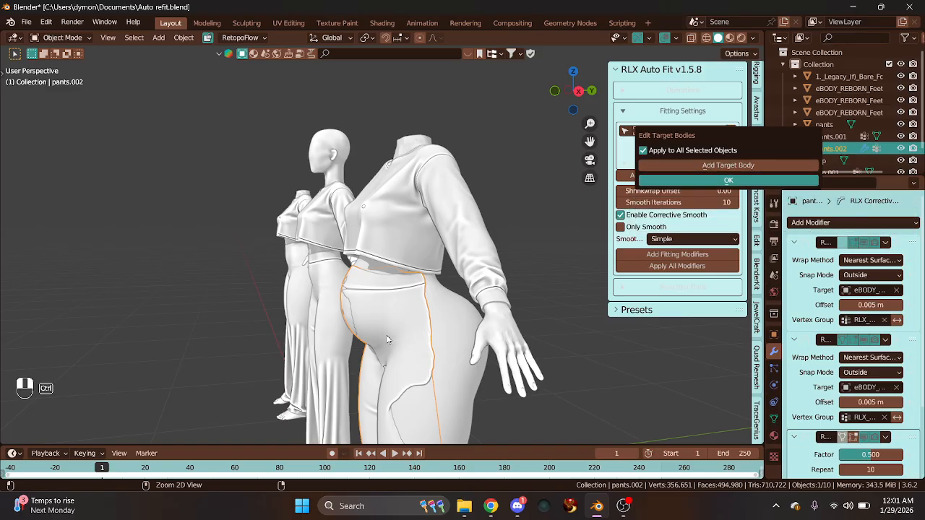
{"action": "left_click", "coordinate": [706, 181]}
Undo the target edits, the second-target fitting and the belly separation, back to the single pregnant body in Object Mode
{"action": "key", "text": "ctrl+z"}
{"action": "key", "text": "ctrl+z"}
{"action": "key", "text": "ctrl+z"}
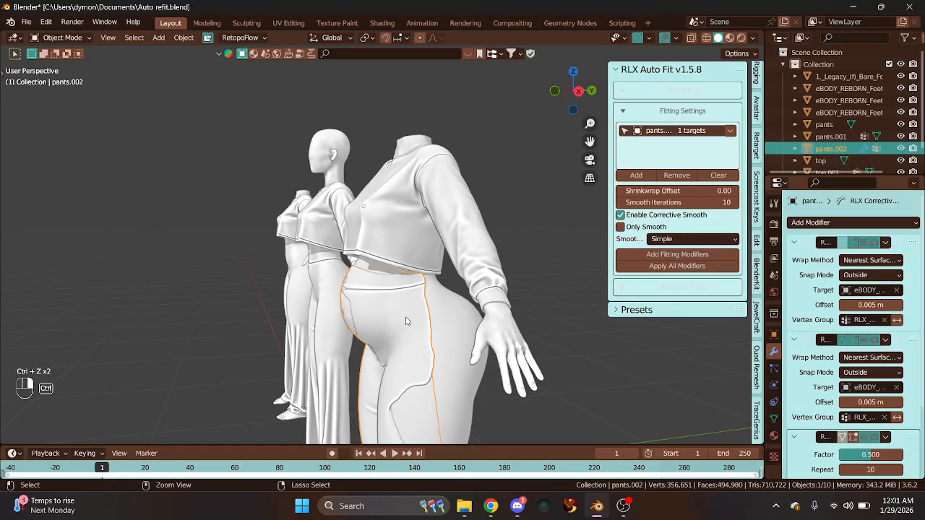
{"action": "key", "text": "ctrl+z"}
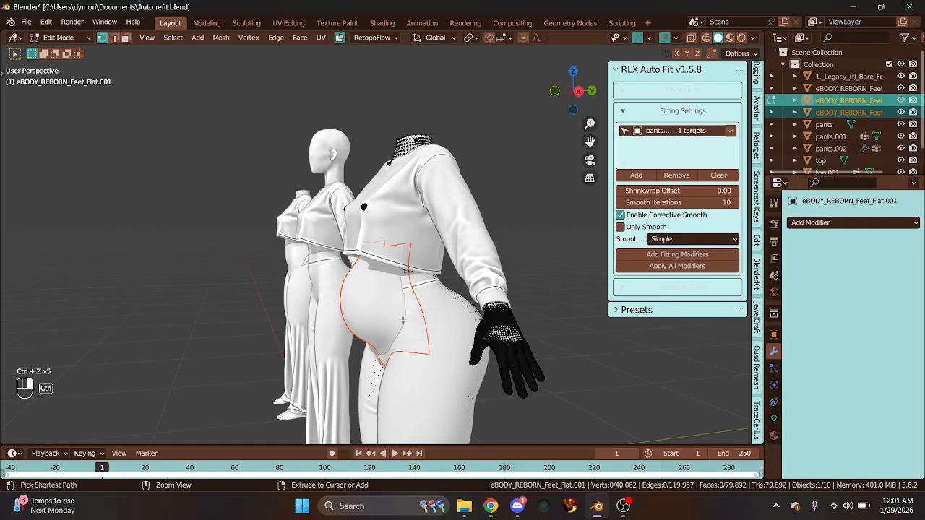
{"action": "key", "text": "ctrl+z"}
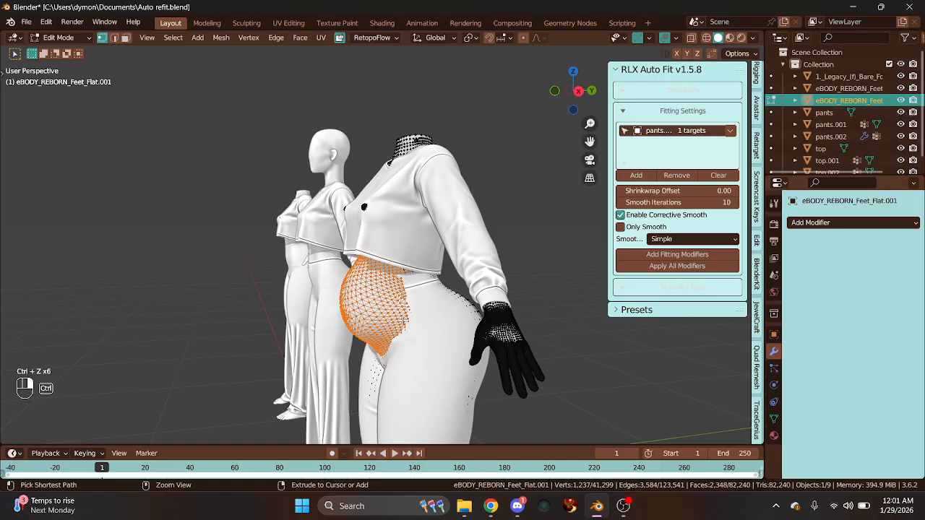
{"action": "key", "text": "ctrl+z"}
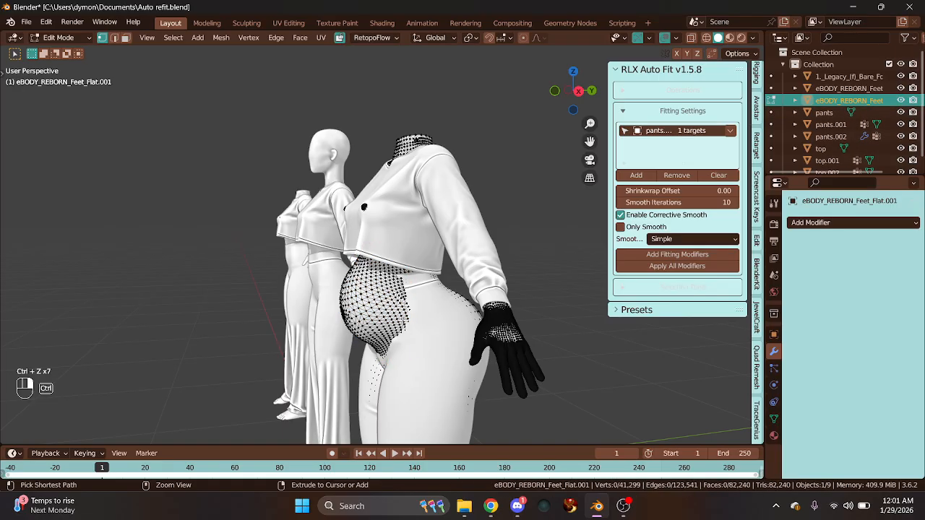
{"action": "key", "text": "ctrl+z"}
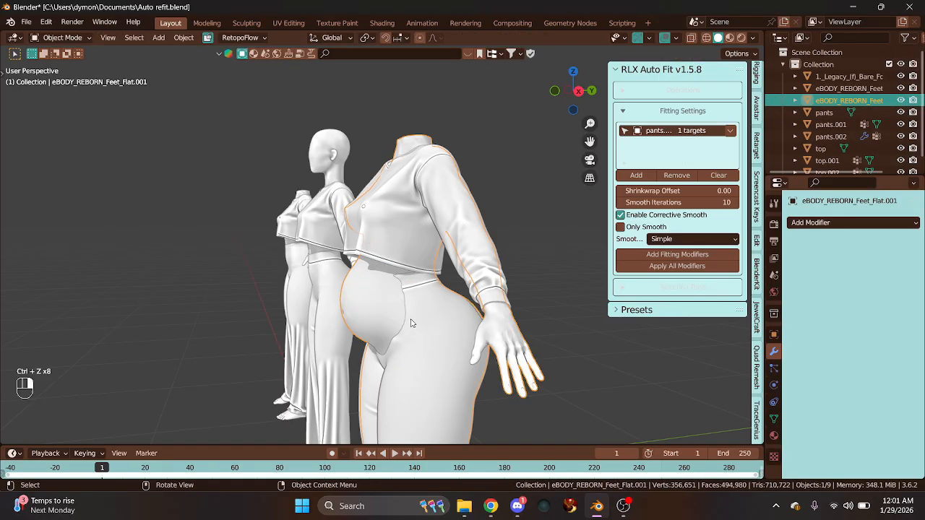
Convert the pants copy on the pregnant body to a mesh so its fitting modifiers are baked in
{"action": "left_click", "coordinate": [411, 323]}
{"action": "scroll", "coordinate": [412, 340], "scroll_direction": "down", "scroll_amount": 4}
{"action": "scroll", "coordinate": [411, 341], "scroll_direction": "up", "scroll_amount": 3}
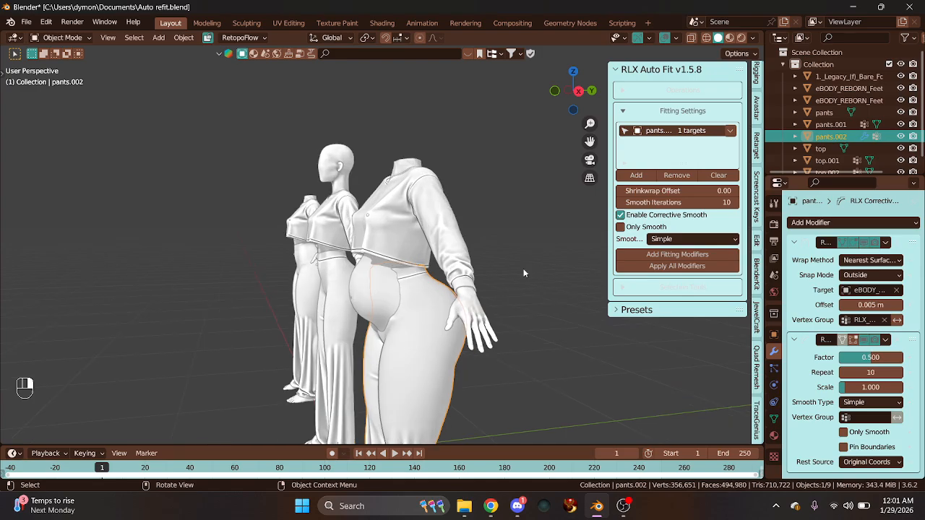
{"action": "left_click", "coordinate": [564, 93]}
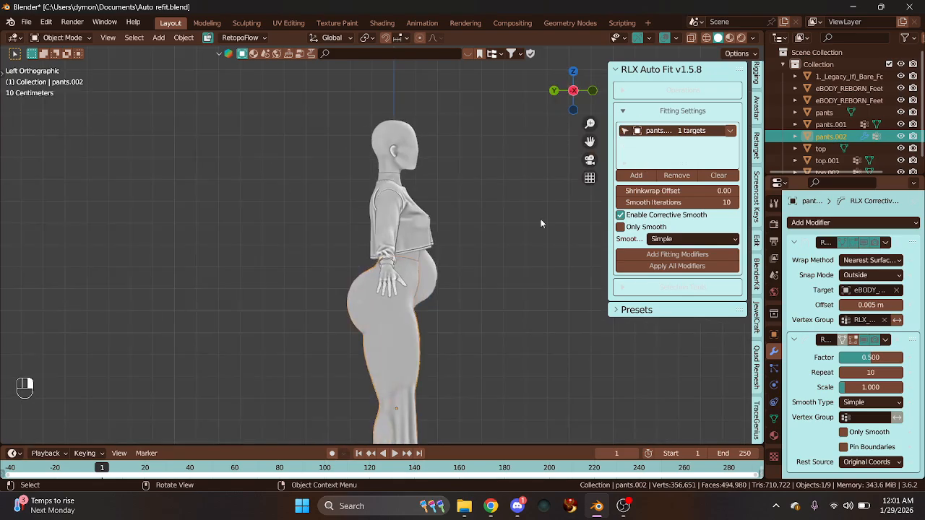
{"action": "left_click", "coordinate": [597, 92]}
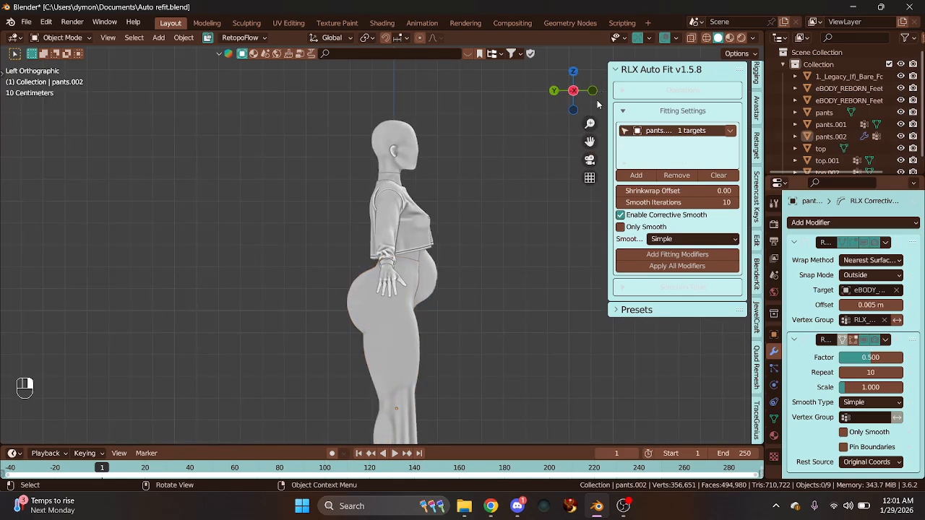
{"action": "left_click", "coordinate": [592, 92]}
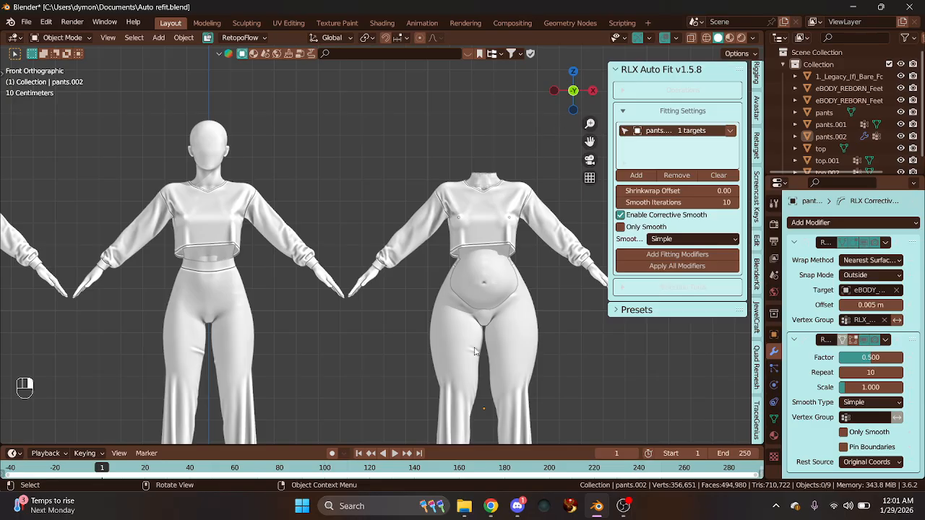
{"action": "right_click", "coordinate": [521, 336]}
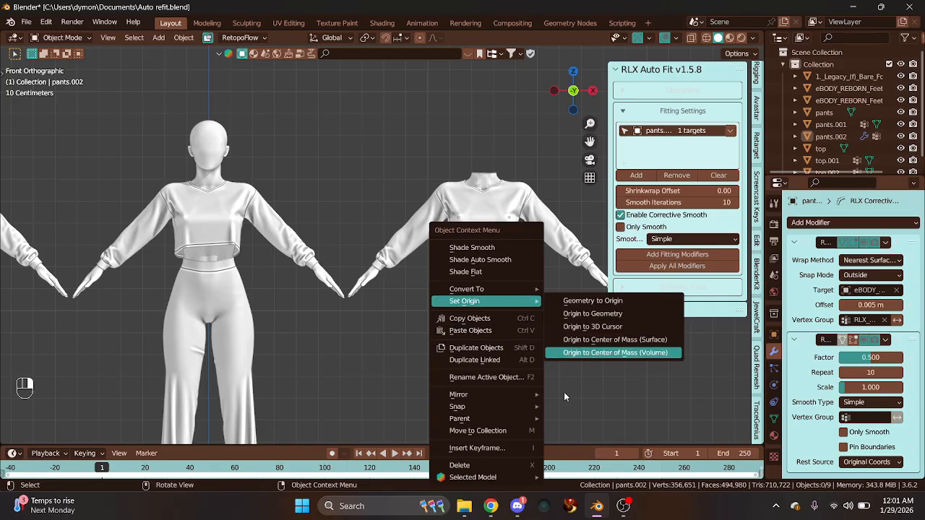
{"action": "left_click", "coordinate": [540, 340]}
{"action": "right_click", "coordinate": [534, 338]}
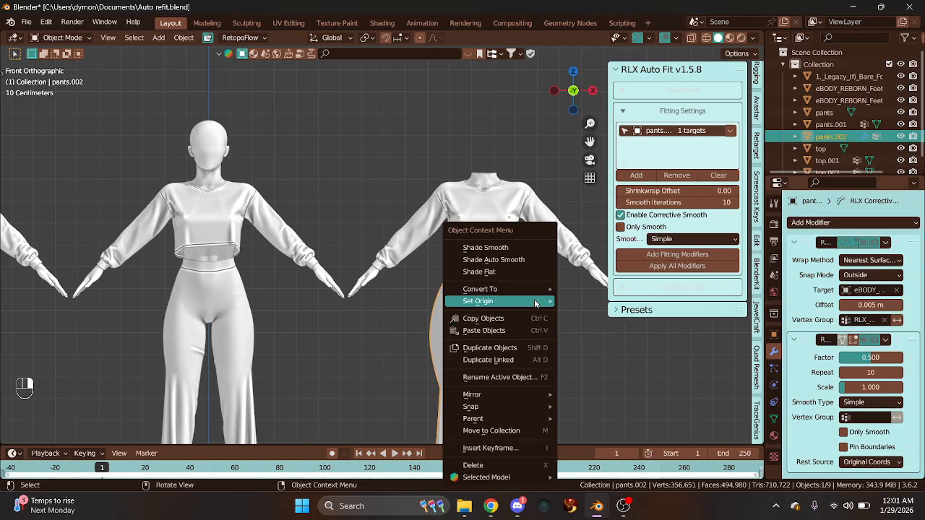
{"action": "mouse_move", "coordinate": [547, 291]}
{"action": "left_click", "coordinate": [586, 302]}
Examine the fit of the converted pants on the pregnant body from the front and the back
{"action": "key", "text": "Home"}
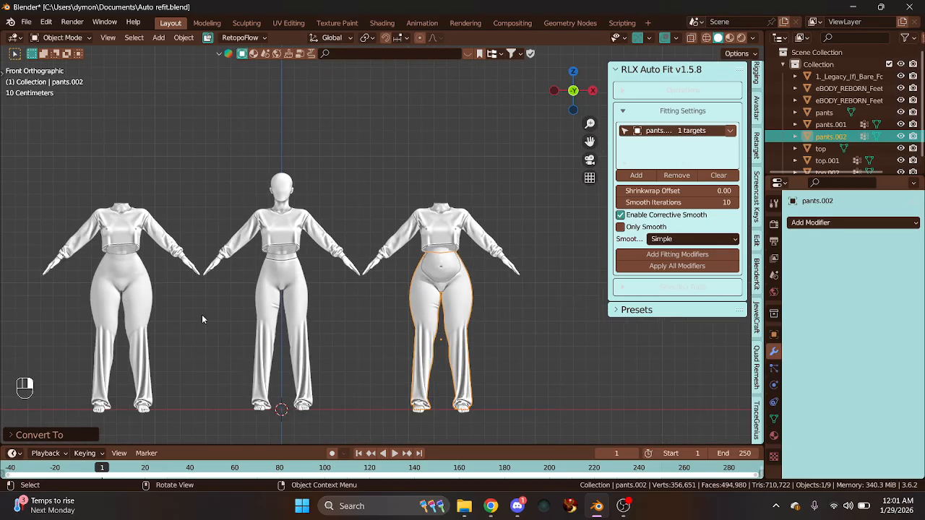
{"action": "scroll", "coordinate": [322, 329], "scroll_direction": "up", "scroll_amount": 2}
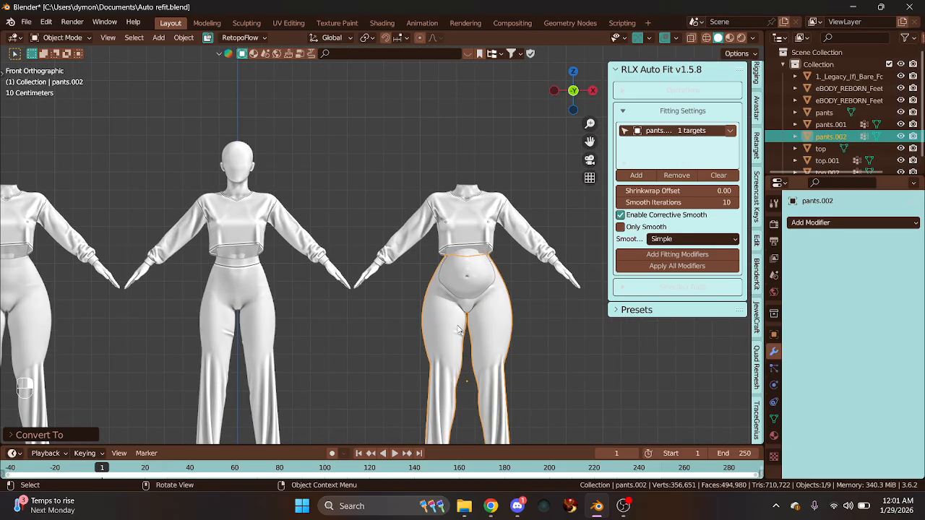
{"action": "scroll", "coordinate": [419, 373], "scroll_direction": "down", "scroll_amount": 2}
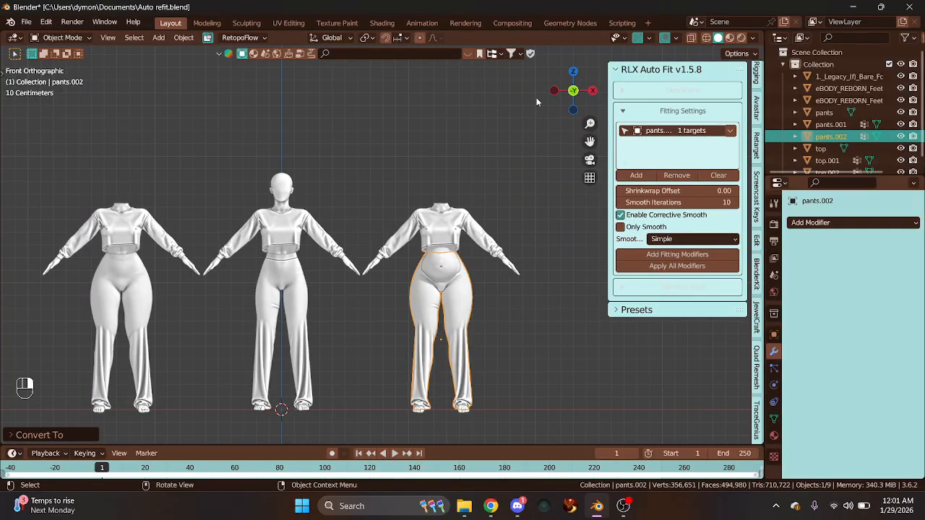
{"action": "left_click", "coordinate": [573, 90]}
{"action": "scroll", "coordinate": [339, 343], "scroll_direction": "up", "scroll_amount": 2}
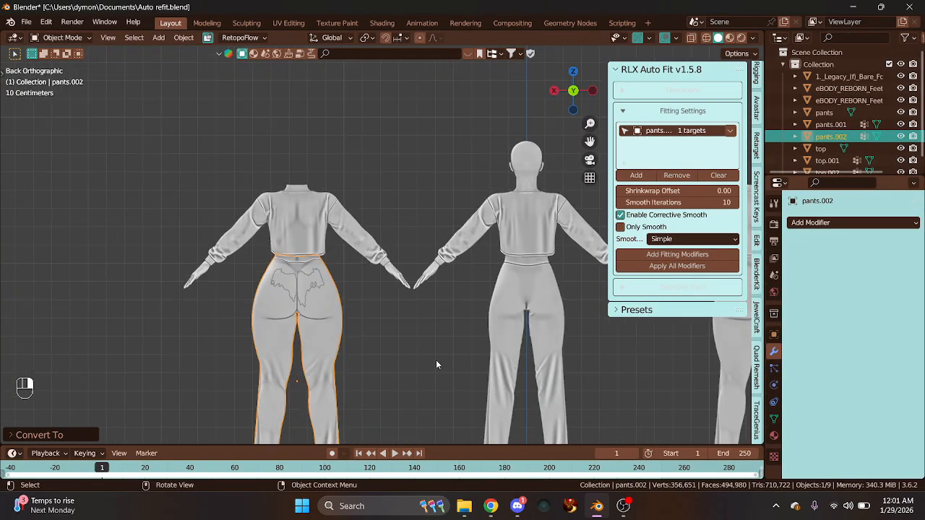
{"action": "scroll", "coordinate": [556, 373], "scroll_direction": "down", "scroll_amount": 2}
{"action": "scroll", "coordinate": [352, 337], "scroll_direction": "up", "scroll_amount": 3}
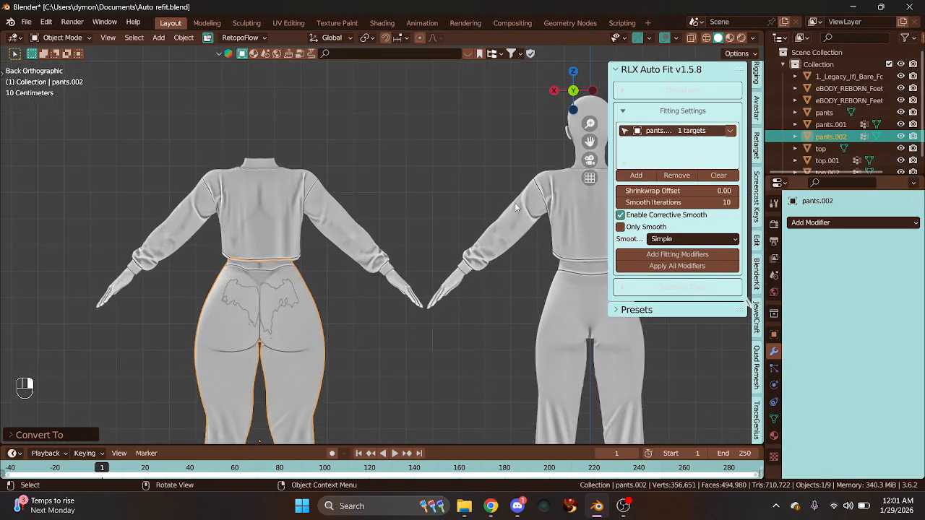
{"action": "scroll", "coordinate": [361, 275], "scroll_direction": "up", "scroll_amount": 4}
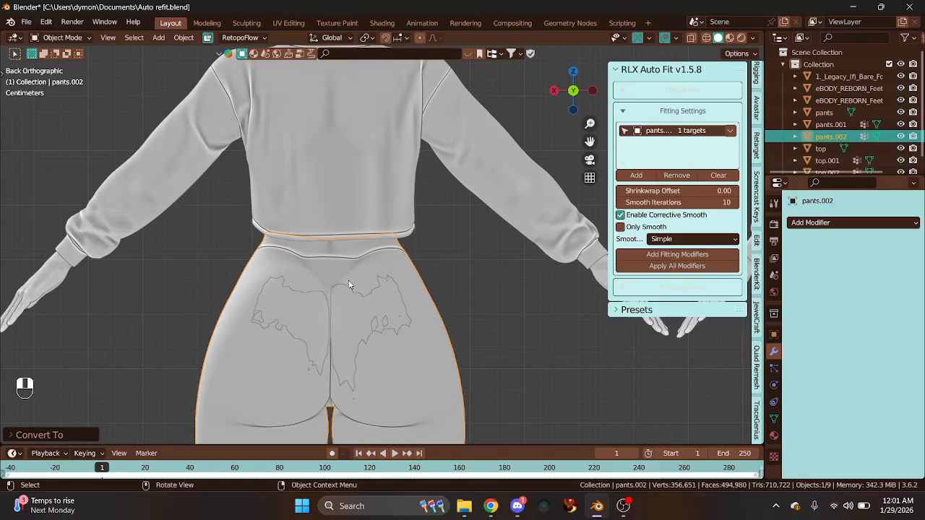
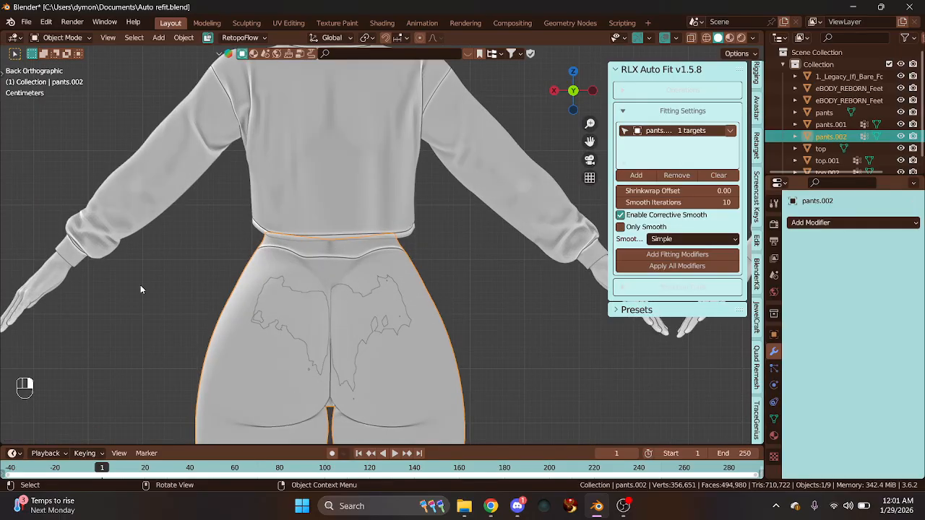
Set the base color of the pregnant body's Material.002 to pink
{"action": "left_click", "coordinate": [25, 293]}
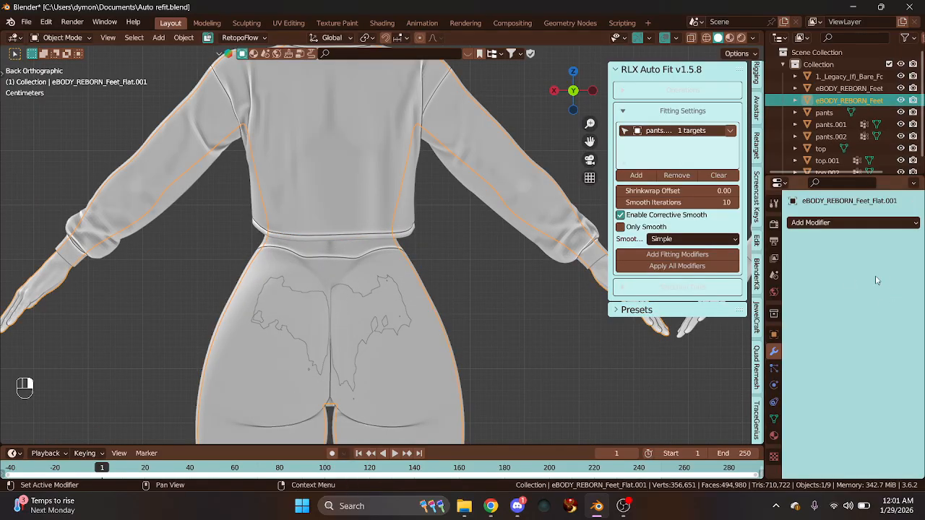
{"action": "left_click", "coordinate": [774, 435]}
{"action": "left_click", "coordinate": [873, 397]}
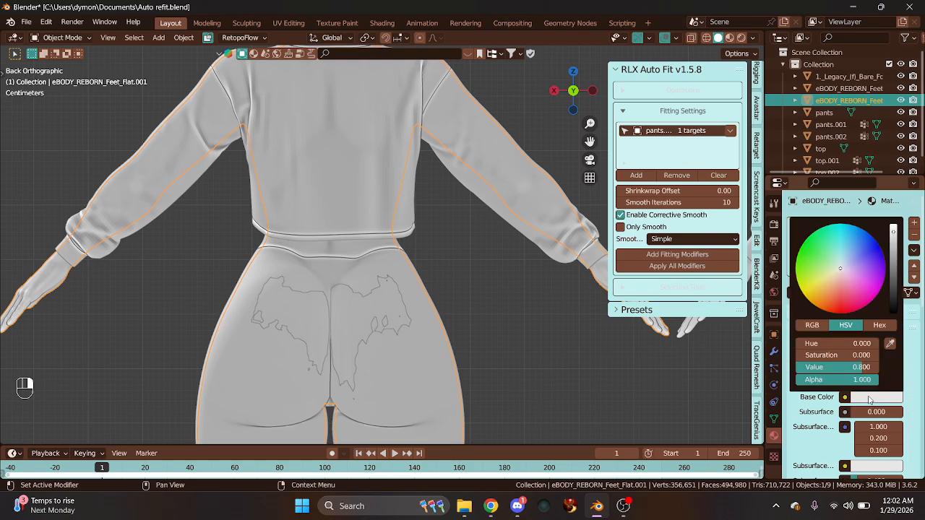
{"action": "left_click", "coordinate": [852, 296]}
{"action": "left_click", "coordinate": [698, 380]}
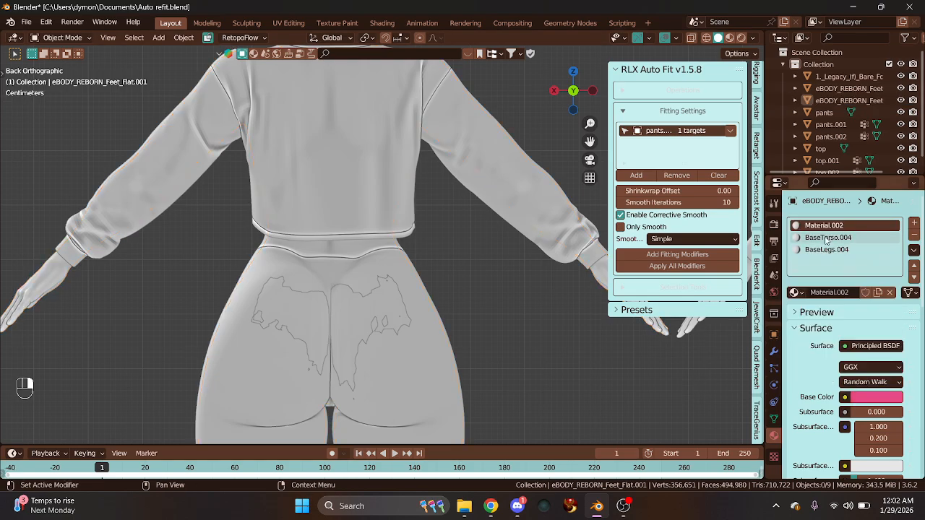
Set the base color of BaseTorso.004 to orange and of BaseLegs.004 to yellow-orange with hue 0.089 and saturation 0.941
{"action": "left_click", "coordinate": [828, 237]}
{"action": "left_click", "coordinate": [866, 396]}
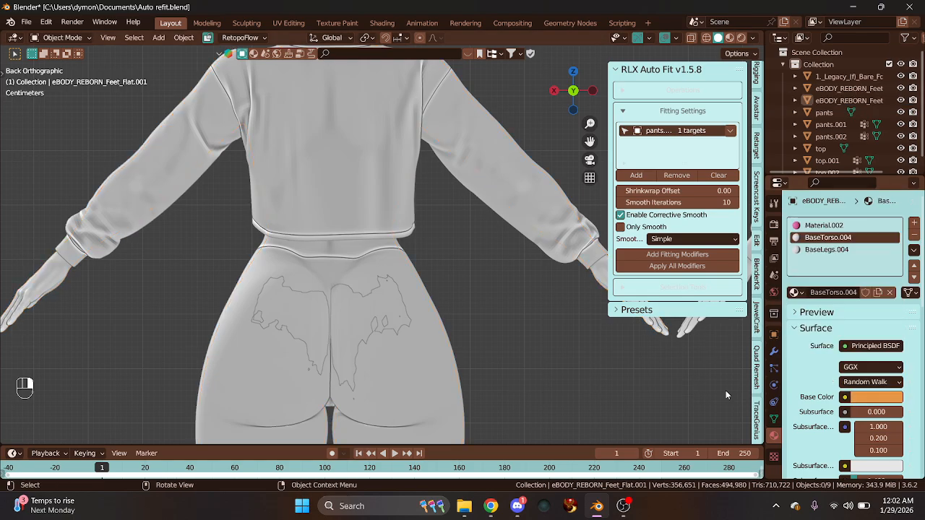
{"action": "left_click", "coordinate": [828, 249]}
{"action": "left_click", "coordinate": [866, 396]}
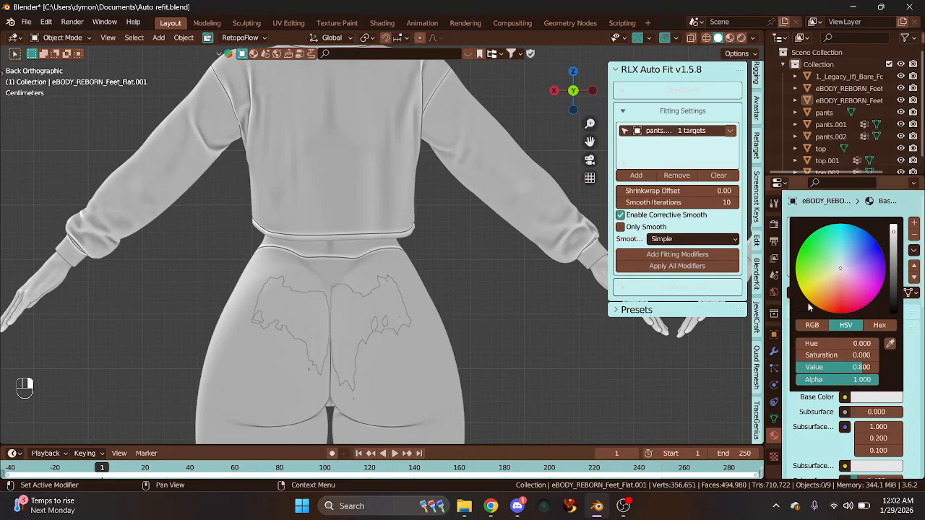
{"action": "left_click", "coordinate": [822, 297]}
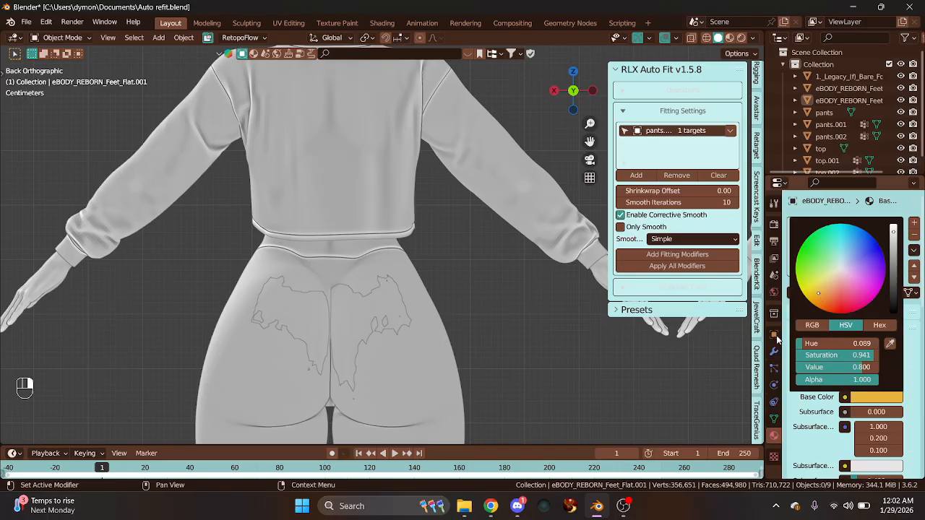
Switch the pants copy to the Sculpting workspace and frame the seat area in the straight back view
{"action": "left_click", "coordinate": [307, 268]}
{"action": "left_click", "coordinate": [246, 22]}
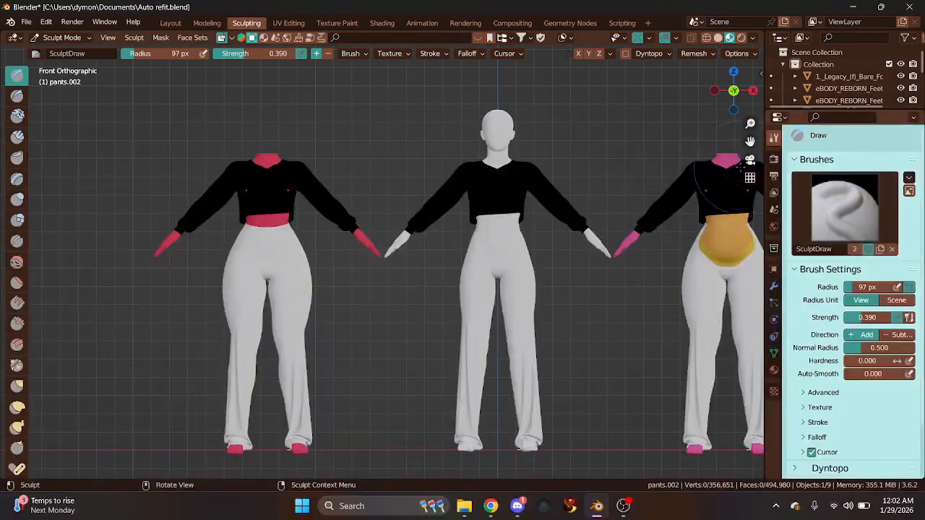
{"action": "left_click_drag", "start_coordinate": [733, 116], "coordinate": [668, 126]}
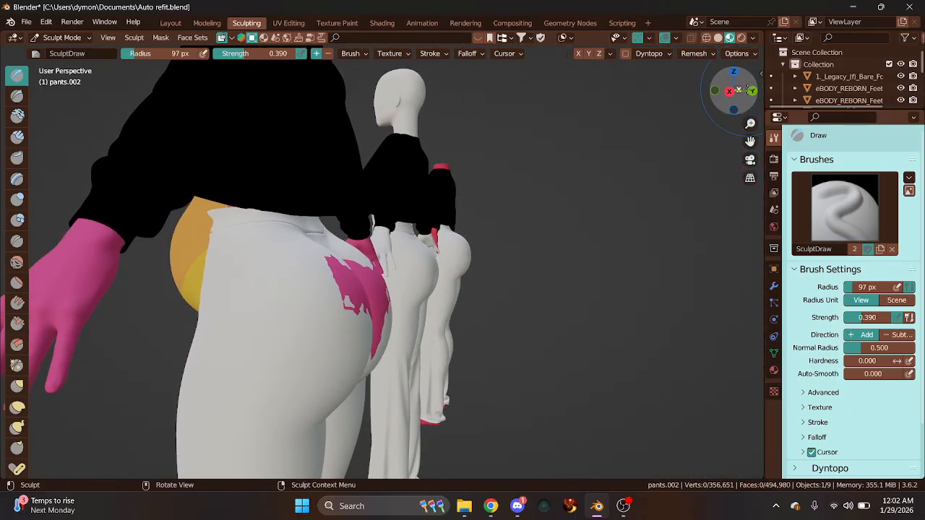
{"action": "left_click", "coordinate": [738, 90]}
{"action": "left_click", "coordinate": [715, 90]}
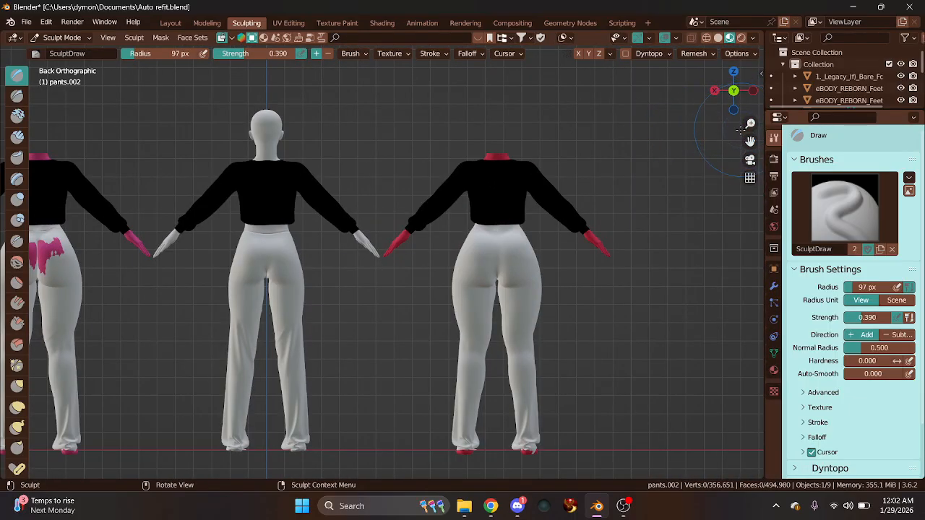
{"action": "left_click_drag", "start_coordinate": [750, 141], "coordinate": [335, 142]}
{"action": "scroll", "coordinate": [475, 283], "scroll_direction": "up", "scroll_amount": 7}
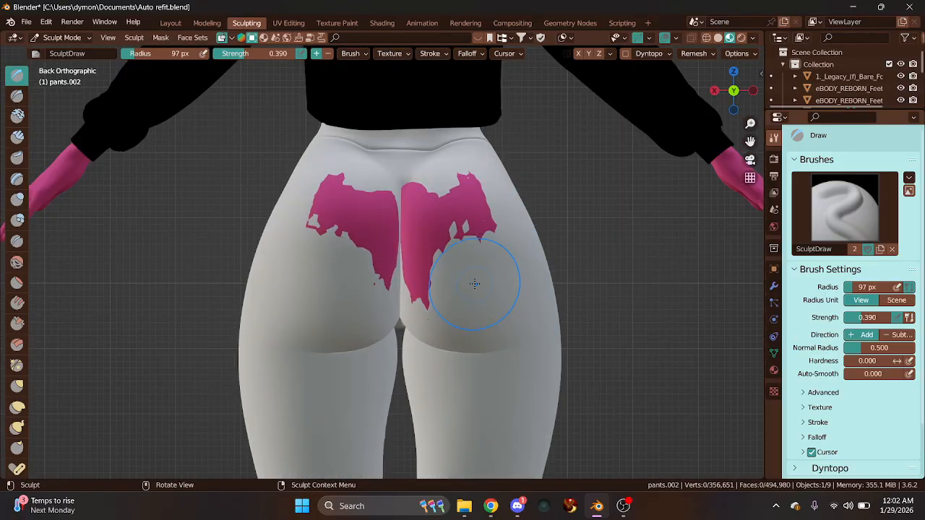
{"action": "scroll", "coordinate": [474, 283], "scroll_direction": "up", "scroll_amount": 2}
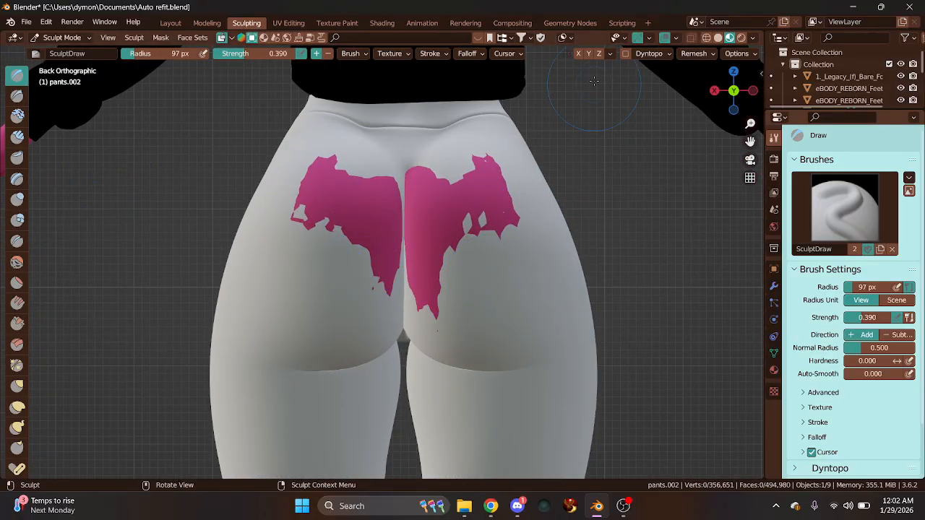
Enable X-axis sculpt symmetry and build up the pants over the poke-through on the seat with the Draw brush
{"action": "left_click", "coordinate": [577, 53]}
{"action": "left_click_drag", "start_coordinate": [506, 175], "coordinate": [423, 207]}
{"action": "mouse_move", "coordinate": [419, 283]}
{"action": "left_mouse_down"}
{"action": "mouse_move", "coordinate": [413, 217]}
{"action": "mouse_move", "coordinate": [446, 215]}
{"action": "mouse_move", "coordinate": [424, 289]}
{"action": "mouse_move", "coordinate": [475, 229]}
{"action": "mouse_move", "coordinate": [522, 207]}
{"action": "mouse_move", "coordinate": [496, 213]}
{"action": "mouse_move", "coordinate": [481, 161]}
{"action": "mouse_move", "coordinate": [441, 208]}
{"action": "mouse_move", "coordinate": [405, 123]}
{"action": "mouse_move", "coordinate": [425, 220]}
{"action": "mouse_move", "coordinate": [412, 189]}
{"action": "left_mouse_up"}
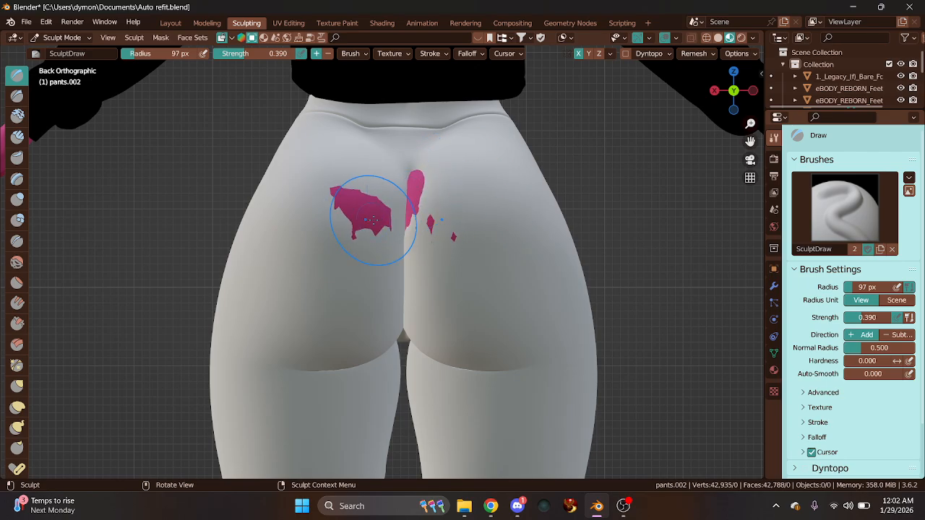
{"action": "mouse_move", "coordinate": [371, 221]}
{"action": "left_mouse_down"}
{"action": "mouse_move", "coordinate": [355, 196]}
{"action": "mouse_move", "coordinate": [357, 217]}
{"action": "mouse_move", "coordinate": [413, 187]}
{"action": "left_mouse_up"}
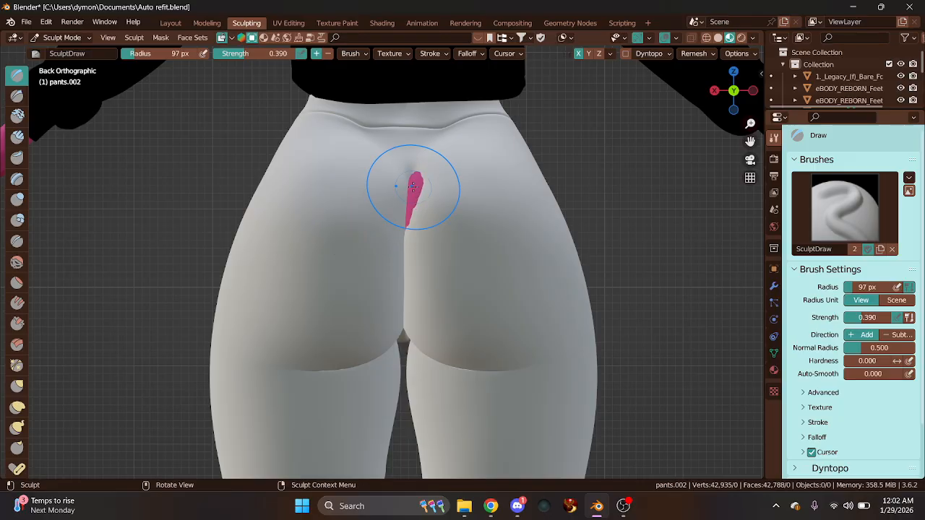
Smooth the seat of the pants, then raise the surface with the Draw brush to cover the exposed body on both cheeks
{"action": "left_click", "coordinate": [17, 261]}
{"action": "scroll", "coordinate": [362, 243], "scroll_direction": "down", "scroll_amount": 4}
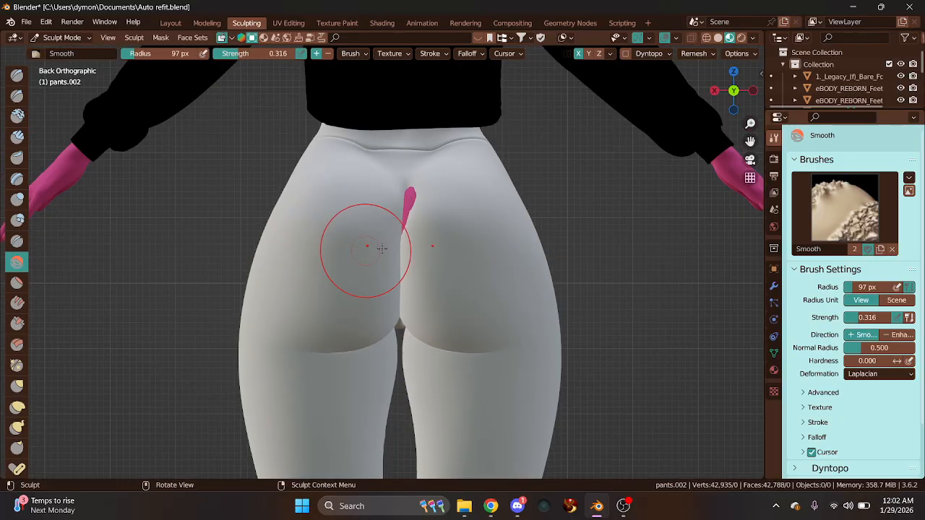
{"action": "mouse_move", "coordinate": [430, 240]}
{"action": "left_mouse_down"}
{"action": "mouse_move", "coordinate": [390, 224]}
{"action": "mouse_move", "coordinate": [405, 217]}
{"action": "mouse_move", "coordinate": [375, 287]}
{"action": "mouse_move", "coordinate": [369, 278]}
{"action": "mouse_move", "coordinate": [385, 264]}
{"action": "mouse_move", "coordinate": [361, 290]}
{"action": "mouse_move", "coordinate": [376, 246]}
{"action": "mouse_move", "coordinate": [372, 286]}
{"action": "mouse_move", "coordinate": [383, 271]}
{"action": "left_mouse_up"}
{"action": "mouse_move", "coordinate": [407, 243]}
{"action": "left_mouse_down"}
{"action": "mouse_move", "coordinate": [388, 220]}
{"action": "mouse_move", "coordinate": [383, 246]}
{"action": "left_mouse_up"}
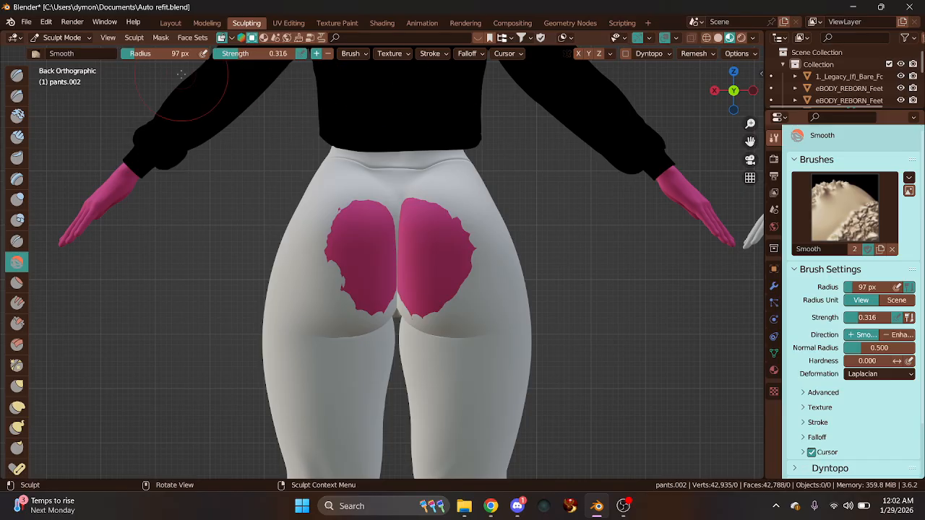
{"action": "left_click", "coordinate": [13, 81]}
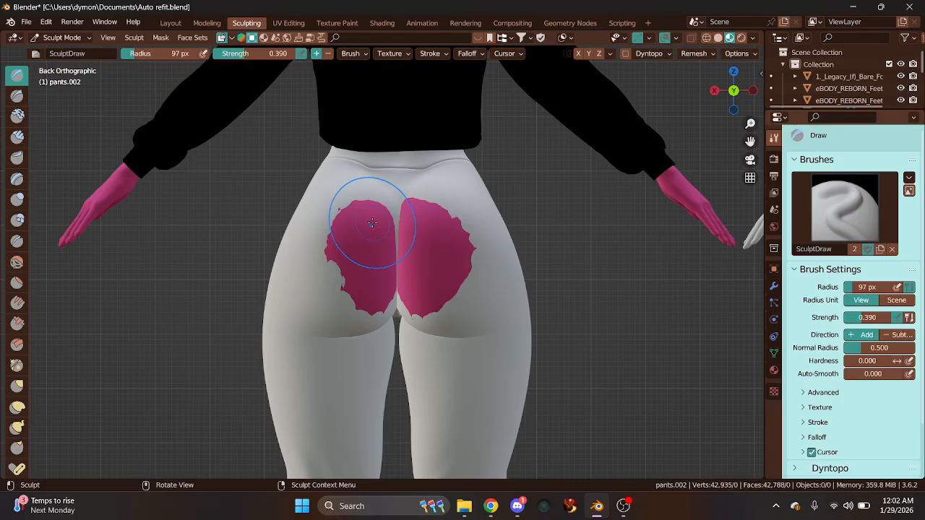
{"action": "mouse_move", "coordinate": [370, 222]}
{"action": "left_mouse_down"}
{"action": "mouse_move", "coordinate": [350, 243]}
{"action": "mouse_move", "coordinate": [349, 225]}
{"action": "mouse_move", "coordinate": [371, 243]}
{"action": "mouse_move", "coordinate": [380, 233]}
{"action": "mouse_move", "coordinate": [361, 230]}
{"action": "mouse_move", "coordinate": [375, 276]}
{"action": "mouse_move", "coordinate": [429, 274]}
{"action": "mouse_move", "coordinate": [444, 249]}
{"action": "mouse_move", "coordinate": [440, 223]}
{"action": "mouse_move", "coordinate": [413, 217]}
{"action": "mouse_move", "coordinate": [430, 264]}
{"action": "mouse_move", "coordinate": [442, 253]}
{"action": "mouse_move", "coordinate": [454, 258]}
{"action": "mouse_move", "coordinate": [412, 224]}
{"action": "mouse_move", "coordinate": [407, 289]}
{"action": "mouse_move", "coordinate": [354, 219]}
{"action": "mouse_move", "coordinate": [384, 213]}
{"action": "mouse_move", "coordinate": [409, 231]}
{"action": "left_mouse_up"}
{"action": "mouse_move", "coordinate": [430, 298]}
{"action": "left_mouse_down"}
{"action": "mouse_move", "coordinate": [393, 313]}
{"action": "mouse_move", "coordinate": [405, 292]}
{"action": "mouse_move", "coordinate": [389, 270]}
{"action": "mouse_move", "coordinate": [450, 296]}
{"action": "left_mouse_up"}
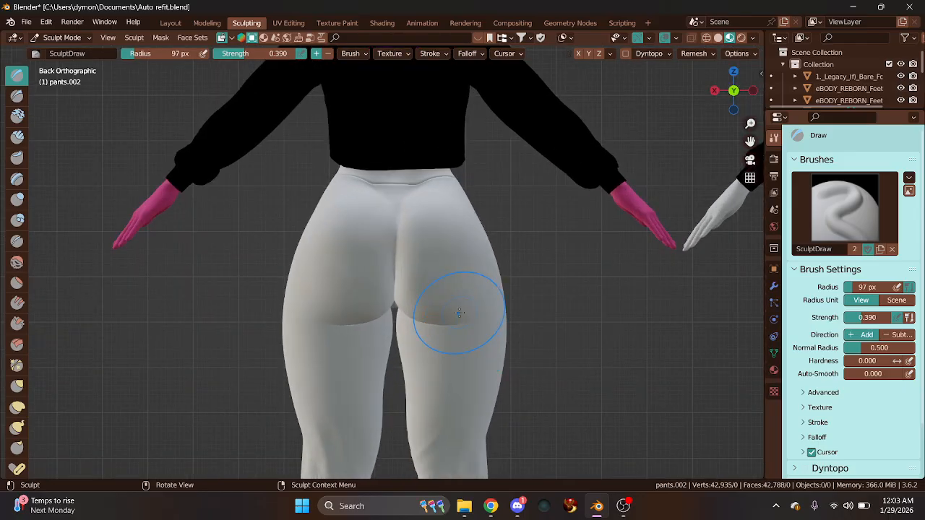
Smooth the crease under the seat from a low rear angle and cover the poke-through around it with the Draw brush
{"action": "left_click_drag", "start_coordinate": [733, 91], "coordinate": [730, 87]}
{"action": "left_click", "coordinate": [17, 262]}
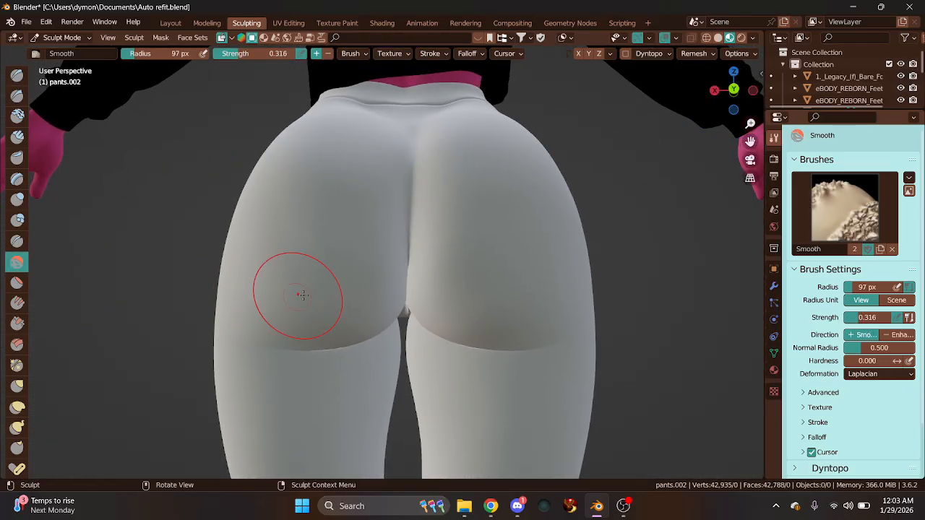
{"action": "mouse_move", "coordinate": [393, 269]}
{"action": "left_mouse_down"}
{"action": "mouse_move", "coordinate": [408, 303]}
{"action": "mouse_move", "coordinate": [394, 311]}
{"action": "mouse_move", "coordinate": [430, 340]}
{"action": "mouse_move", "coordinate": [516, 348]}
{"action": "left_mouse_up"}
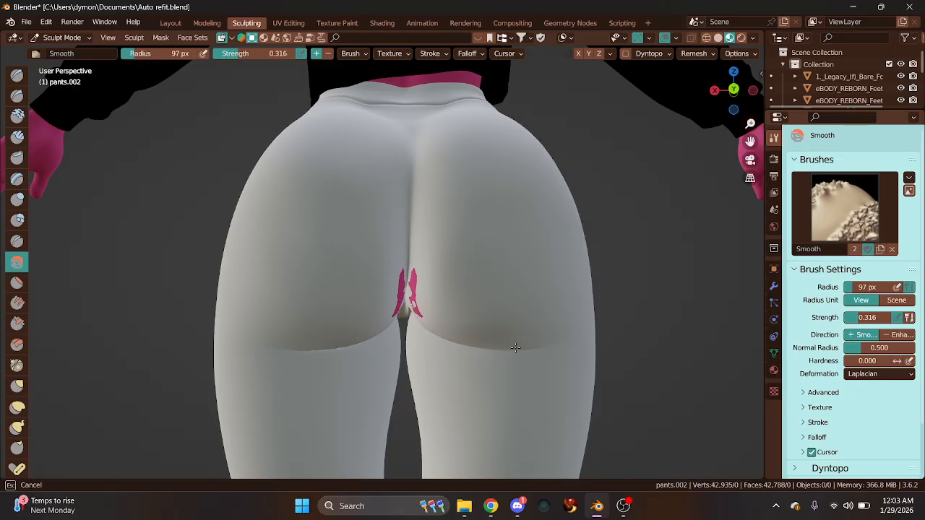
{"action": "mouse_move", "coordinate": [410, 328]}
{"action": "left_mouse_down"}
{"action": "mouse_move", "coordinate": [398, 326]}
{"action": "mouse_move", "coordinate": [506, 306]}
{"action": "left_mouse_up"}
{"action": "left_click", "coordinate": [17, 75]}
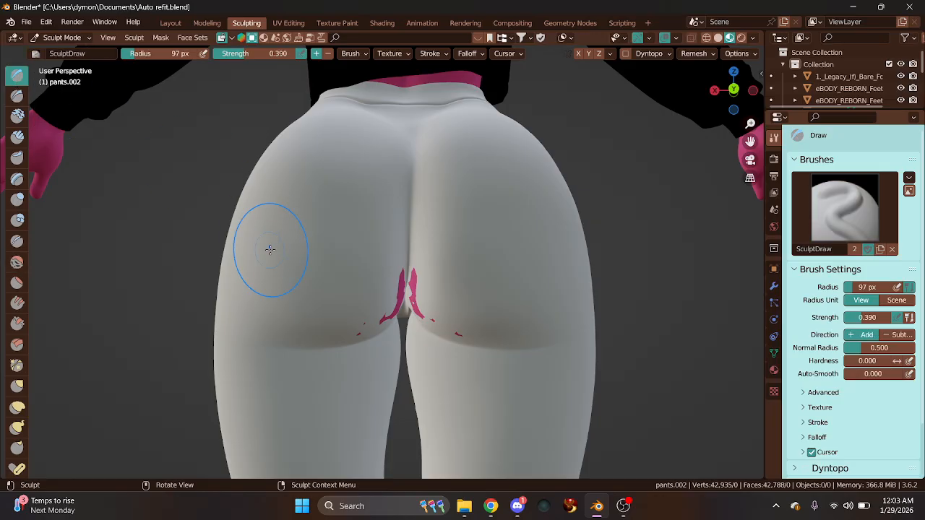
{"action": "mouse_move", "coordinate": [423, 299]}
{"action": "left_mouse_down"}
{"action": "mouse_move", "coordinate": [413, 292]}
{"action": "mouse_move", "coordinate": [401, 300]}
{"action": "mouse_move", "coordinate": [400, 280]}
{"action": "mouse_move", "coordinate": [417, 279]}
{"action": "left_mouse_up"}
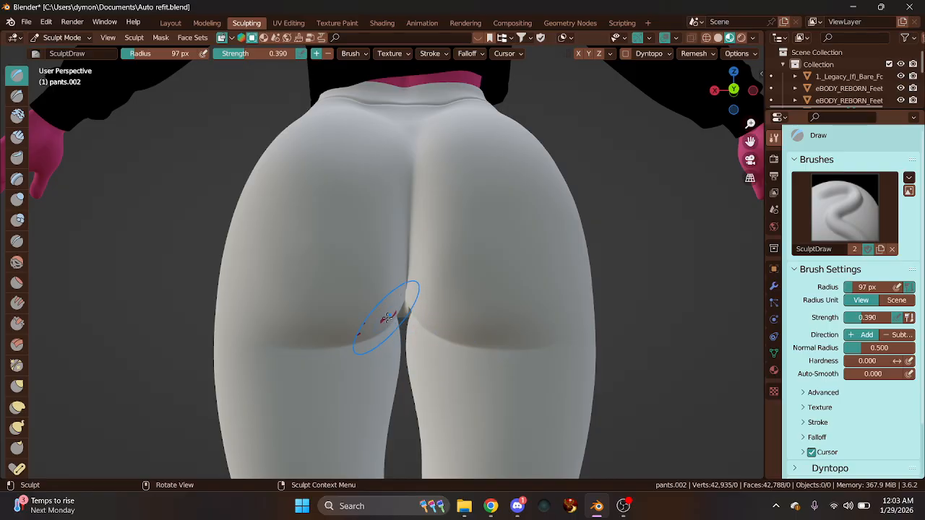
Set up the Grab brush with a 169 px radius, solid shading with X-ray, and a left orthographic view of the belly
{"action": "scroll", "coordinate": [363, 328], "scroll_direction": "down", "scroll_amount": 6}
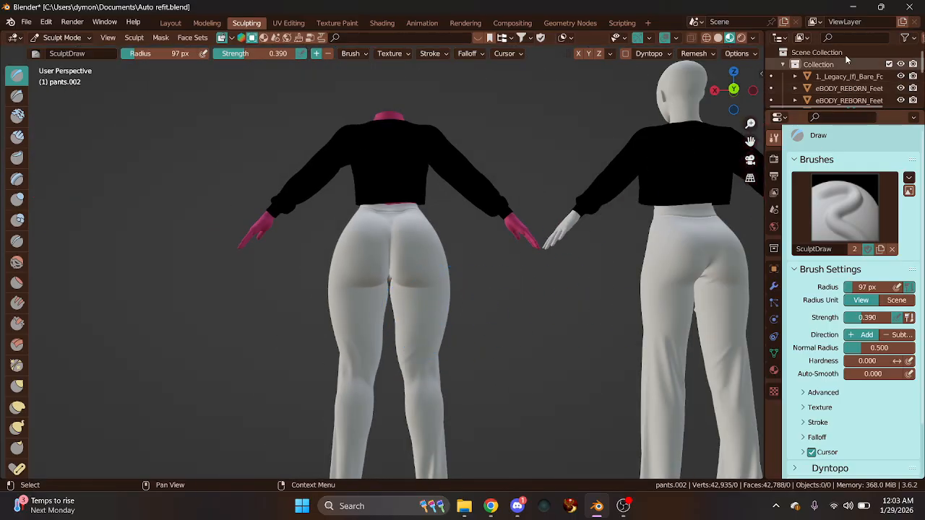
{"action": "left_click_drag", "start_coordinate": [728, 94], "coordinate": [457, 95]}
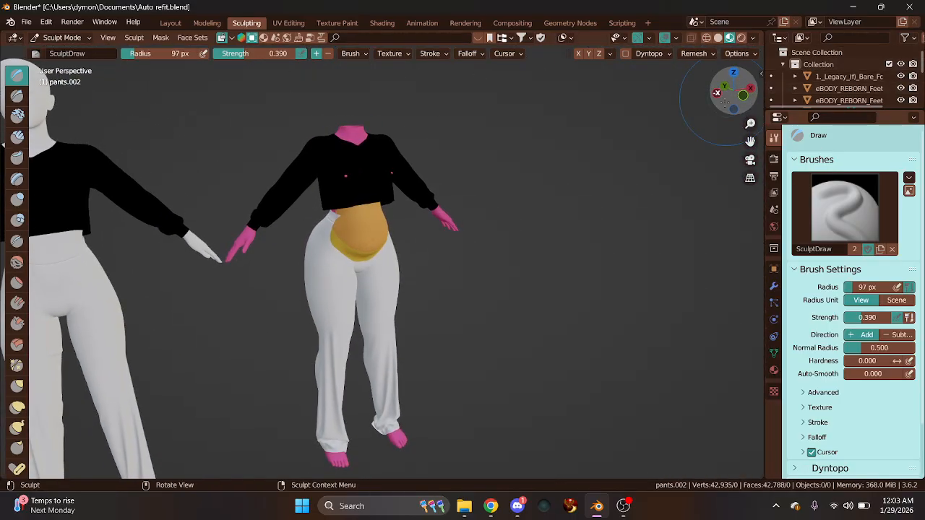
{"action": "scroll", "coordinate": [566, 218], "scroll_direction": "up", "scroll_amount": 3}
{"action": "scroll", "coordinate": [567, 219], "scroll_direction": "up", "scroll_amount": 1}
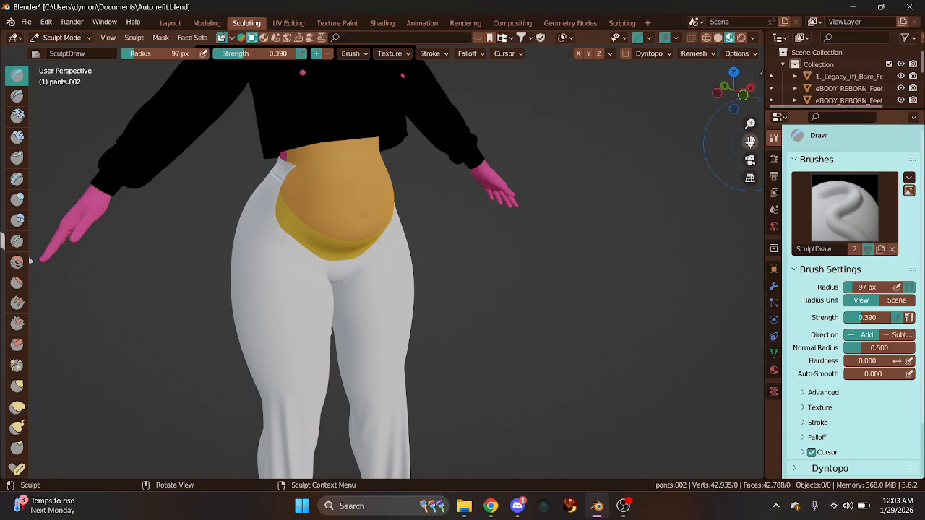
{"action": "left_click_drag", "start_coordinate": [750, 141], "coordinate": [751, 149]}
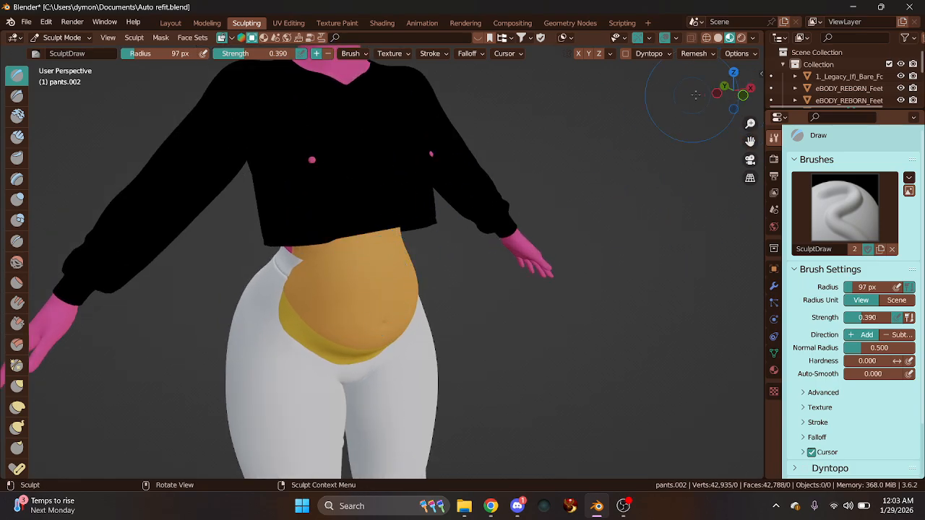
{"action": "left_click_drag", "start_coordinate": [695, 95], "coordinate": [628, 101]}
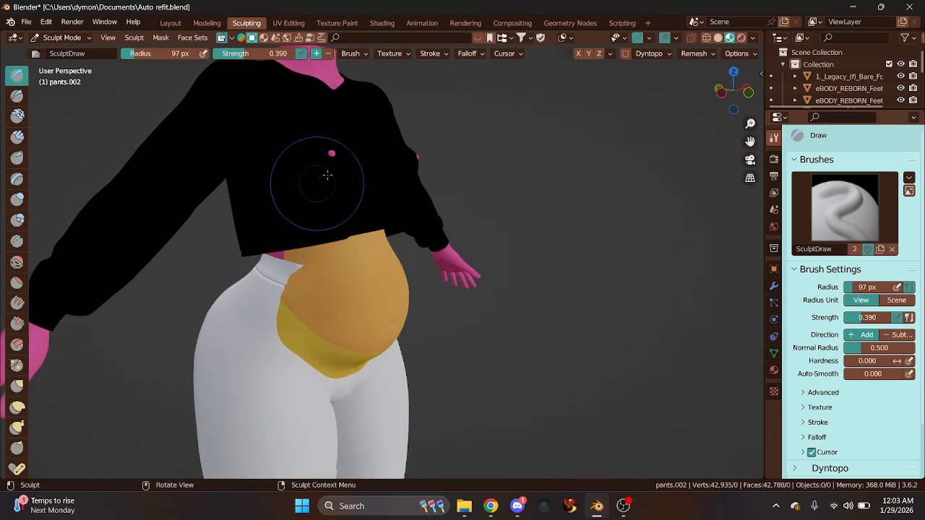
{"action": "left_click", "coordinate": [693, 40]}
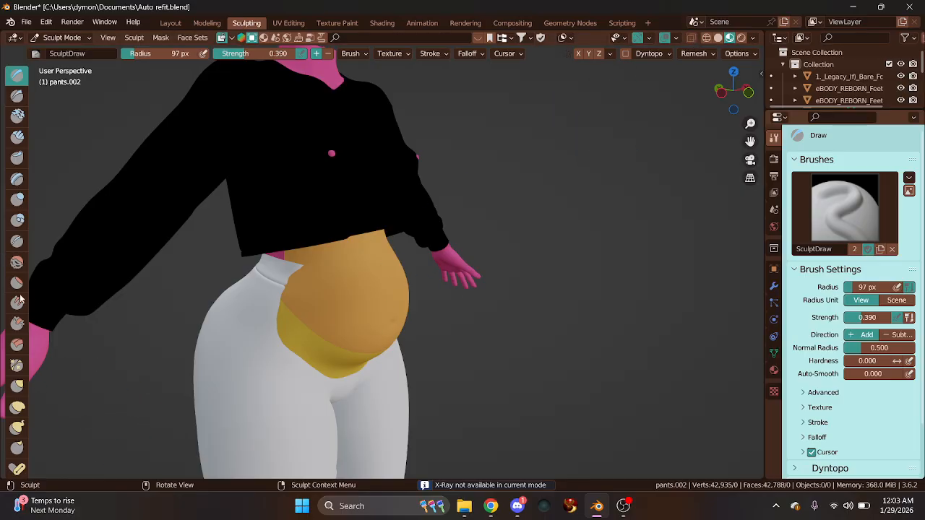
{"action": "left_click", "coordinate": [17, 387]}
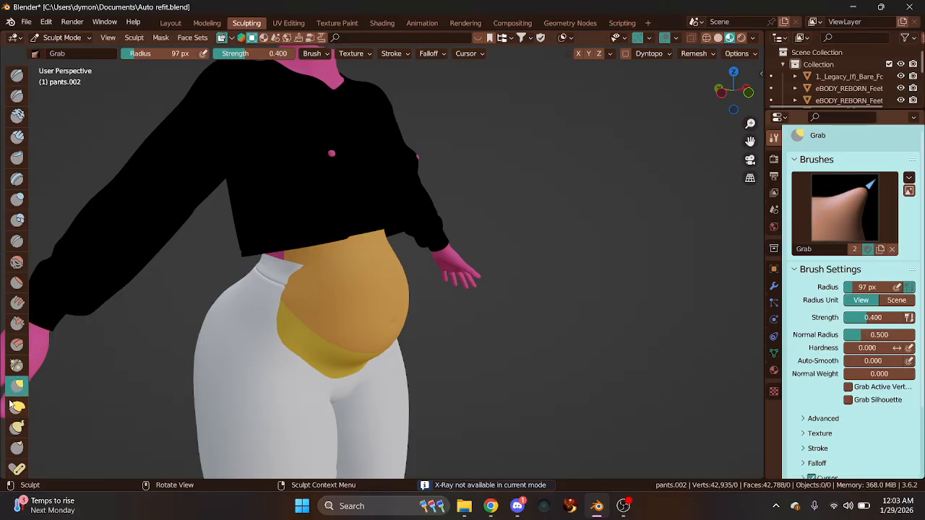
{"action": "left_click", "coordinate": [717, 38]}
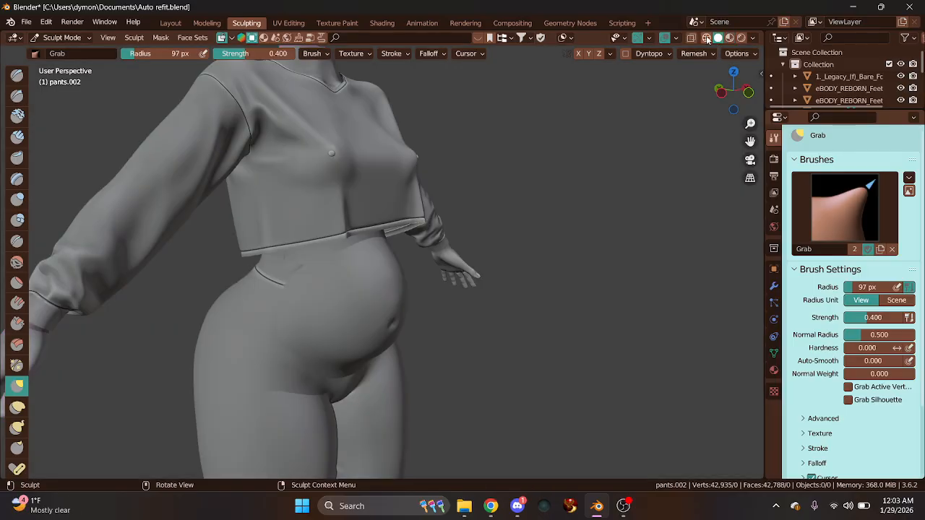
{"action": "left_click", "coordinate": [693, 38]}
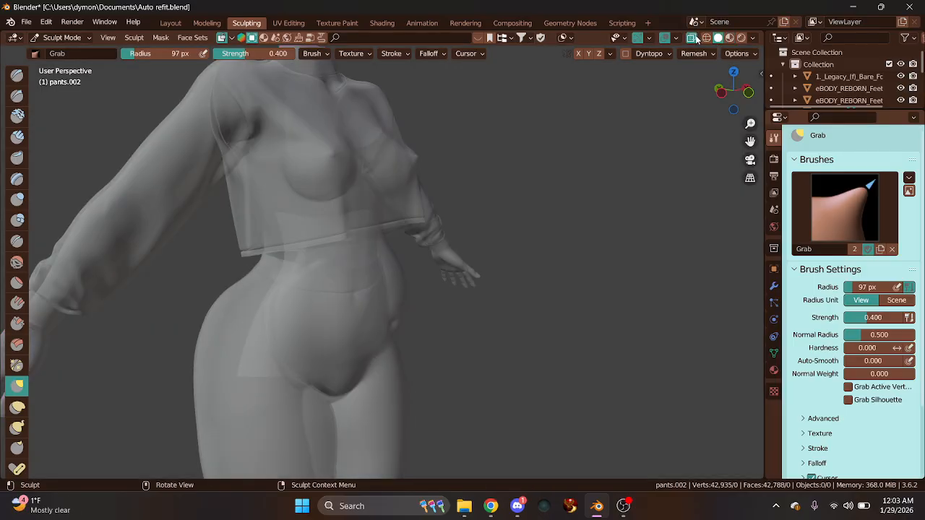
{"action": "left_click", "coordinate": [720, 107]}
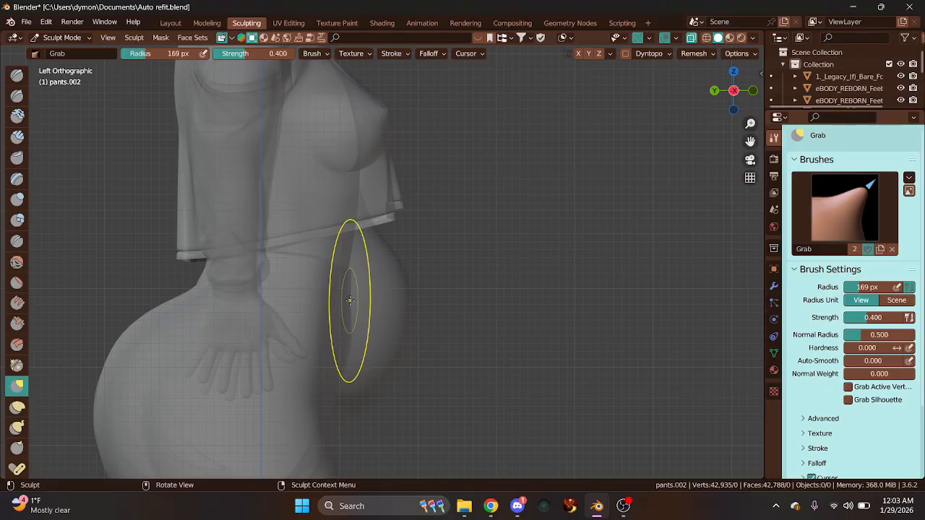
Pull the front of the pants outward with the Grab brush until it extends past the pregnant belly's profile
{"action": "left_click_drag", "start_coordinate": [336, 284], "coordinate": [379, 286]}
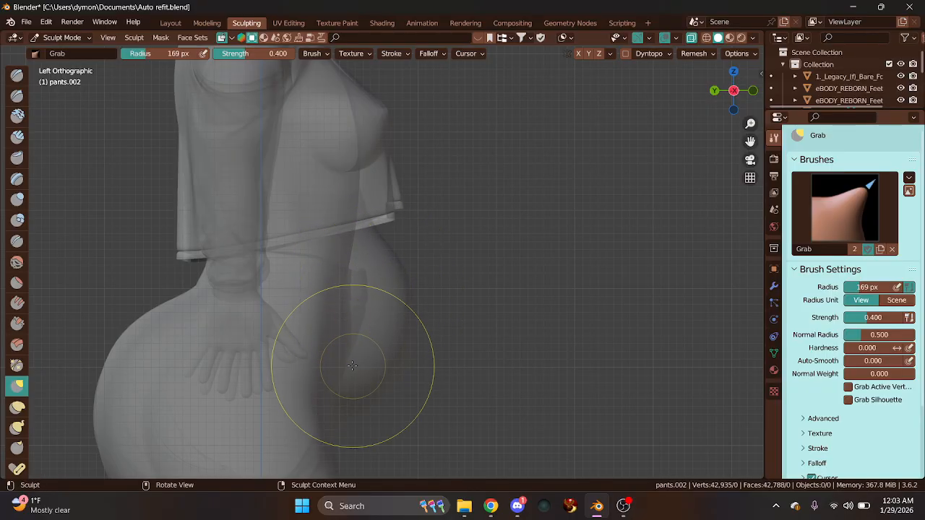
{"action": "left_click_drag", "start_coordinate": [352, 365], "coordinate": [381, 385]}
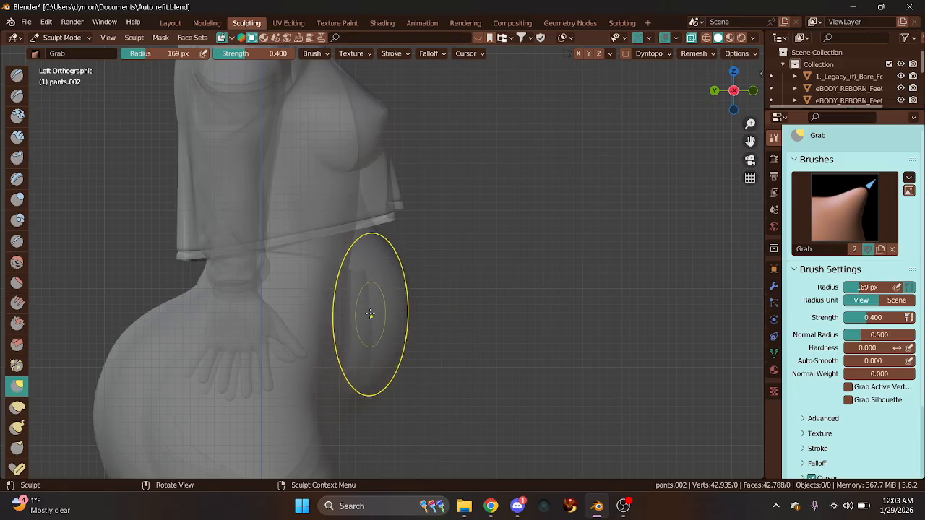
{"action": "left_click_drag", "start_coordinate": [366, 306], "coordinate": [370, 304]}
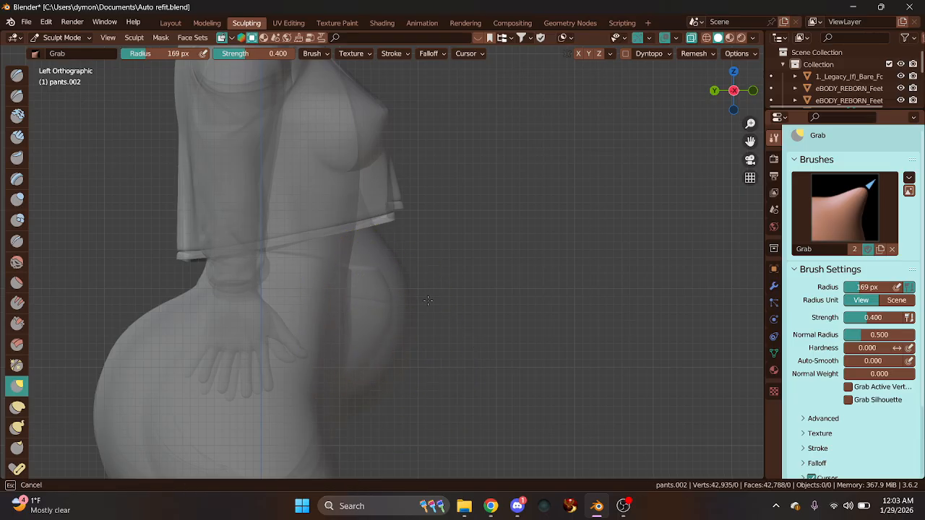
{"action": "left_click_drag", "start_coordinate": [428, 301], "coordinate": [425, 299]}
{"action": "mouse_move", "coordinate": [379, 270]}
{"action": "left_mouse_down"}
{"action": "mouse_move", "coordinate": [371, 372]}
{"action": "mouse_move", "coordinate": [383, 360]}
{"action": "mouse_move", "coordinate": [392, 386]}
{"action": "mouse_move", "coordinate": [357, 397]}
{"action": "mouse_move", "coordinate": [386, 405]}
{"action": "mouse_move", "coordinate": [407, 341]}
{"action": "mouse_move", "coordinate": [423, 336]}
{"action": "left_mouse_up"}
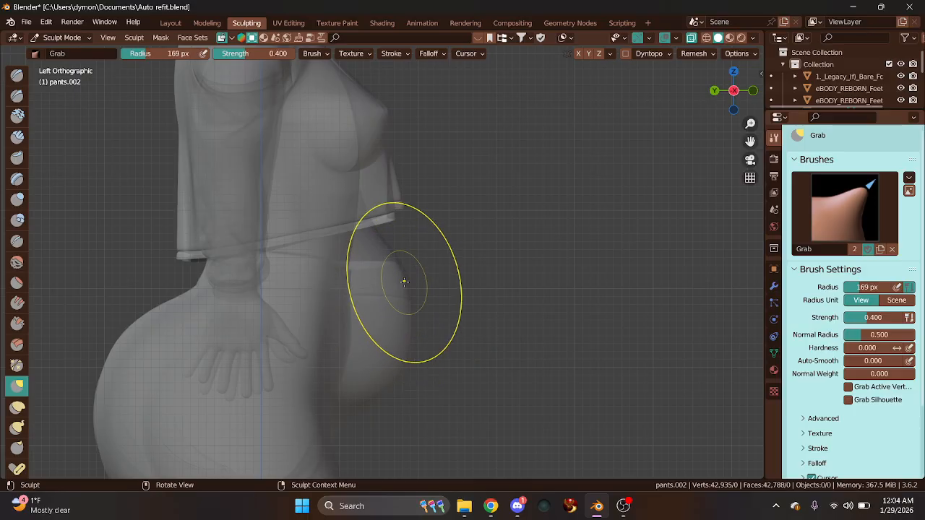
{"action": "left_click_drag", "start_coordinate": [403, 279], "coordinate": [423, 282]}
{"action": "left_click_drag", "start_coordinate": [409, 336], "coordinate": [421, 339]}
{"action": "left_click_drag", "start_coordinate": [378, 391], "coordinate": [380, 388]}
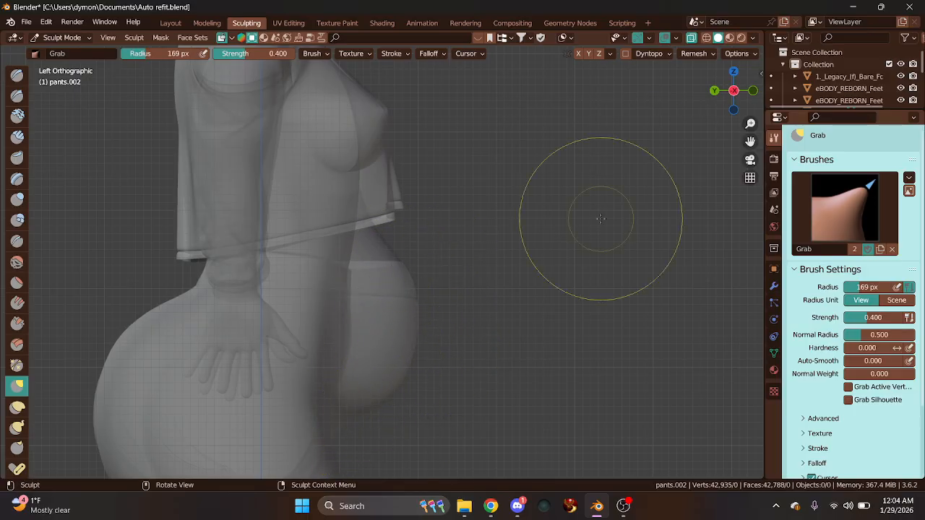
Turn off X-ray and pull the pants' waistband and front panel over the right side of the body's belly
{"action": "left_click", "coordinate": [692, 39]}
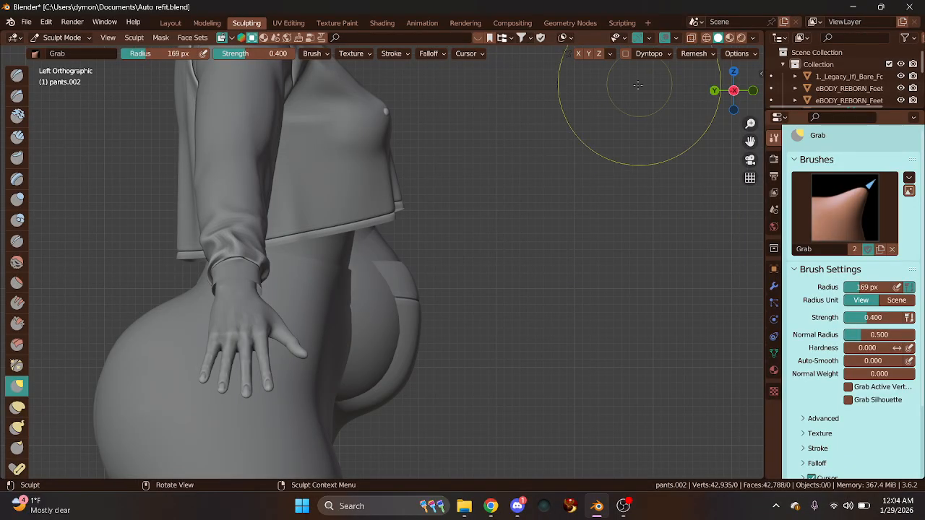
{"action": "left_click_drag", "start_coordinate": [730, 91], "coordinate": [685, 95]}
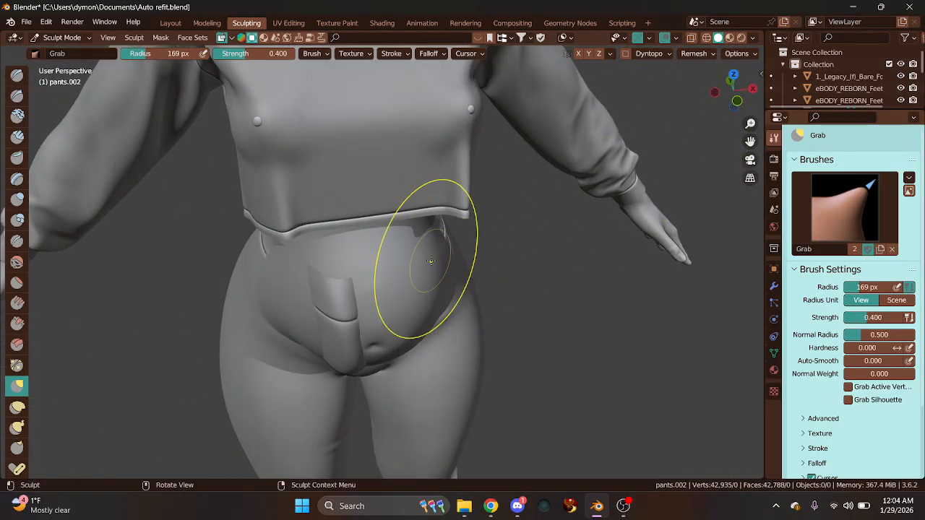
{"action": "left_click_drag", "start_coordinate": [284, 290], "coordinate": [303, 317]}
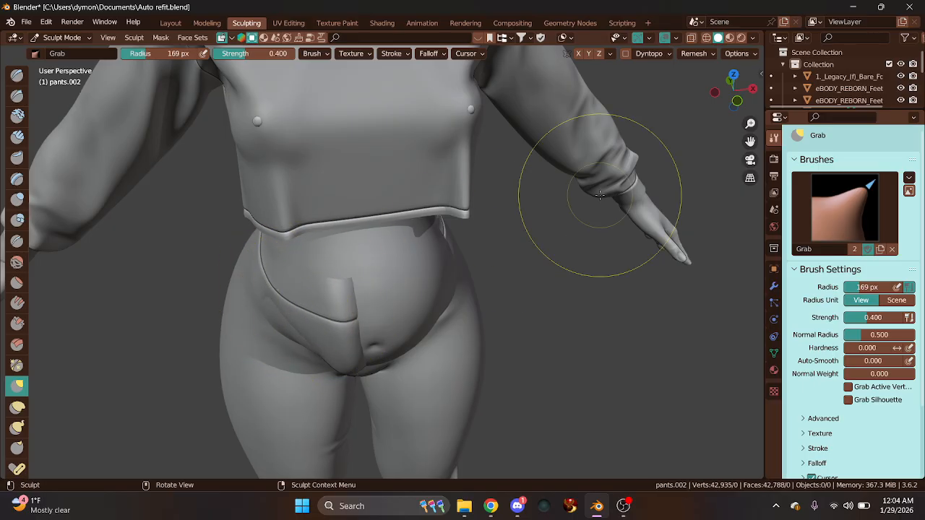
{"action": "left_click_drag", "start_coordinate": [731, 88], "coordinate": [712, 91]}
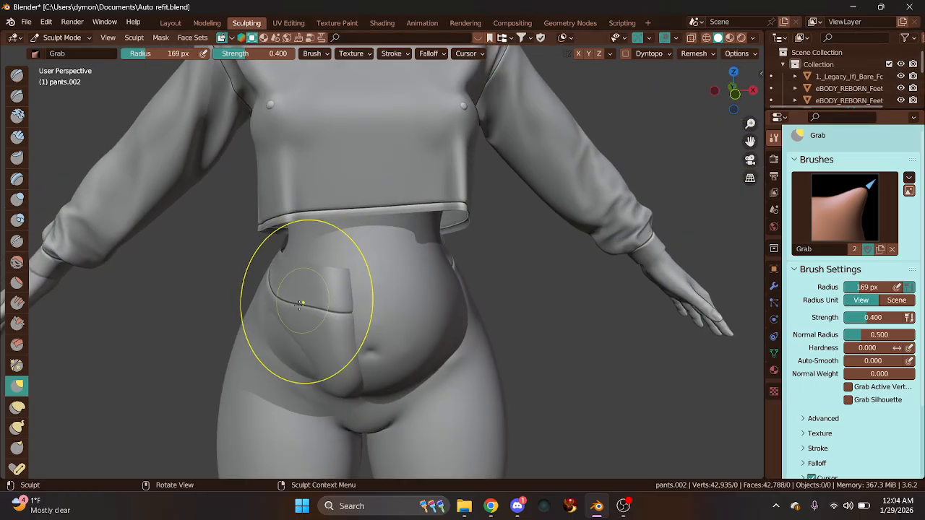
{"action": "mouse_move", "coordinate": [299, 304]}
{"action": "left_mouse_down"}
{"action": "mouse_move", "coordinate": [291, 353]}
{"action": "mouse_move", "coordinate": [262, 354]}
{"action": "mouse_move", "coordinate": [260, 344]}
{"action": "mouse_move", "coordinate": [291, 347]}
{"action": "left_mouse_up"}
Try to pull the pants' front panel further around and over the belly with the Grab brush from the side
{"action": "left_click", "coordinate": [18, 262]}
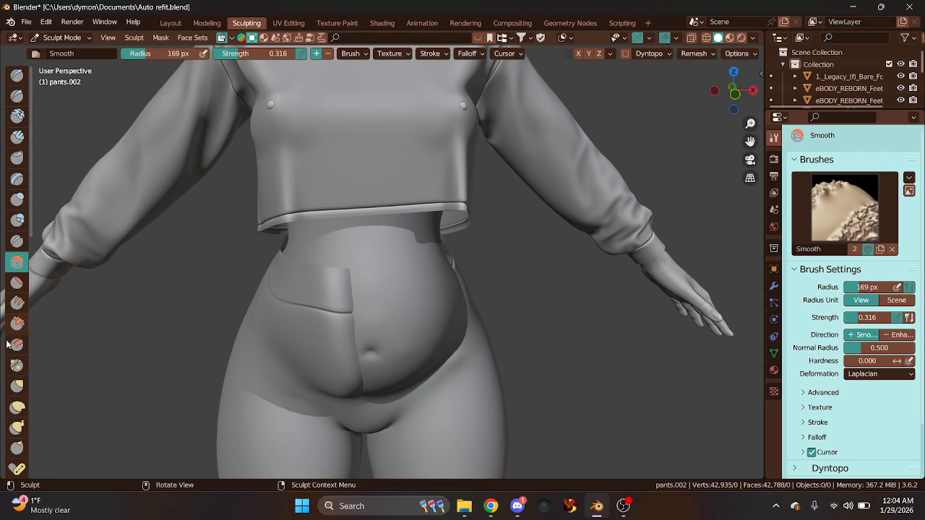
{"action": "left_click", "coordinate": [18, 387]}
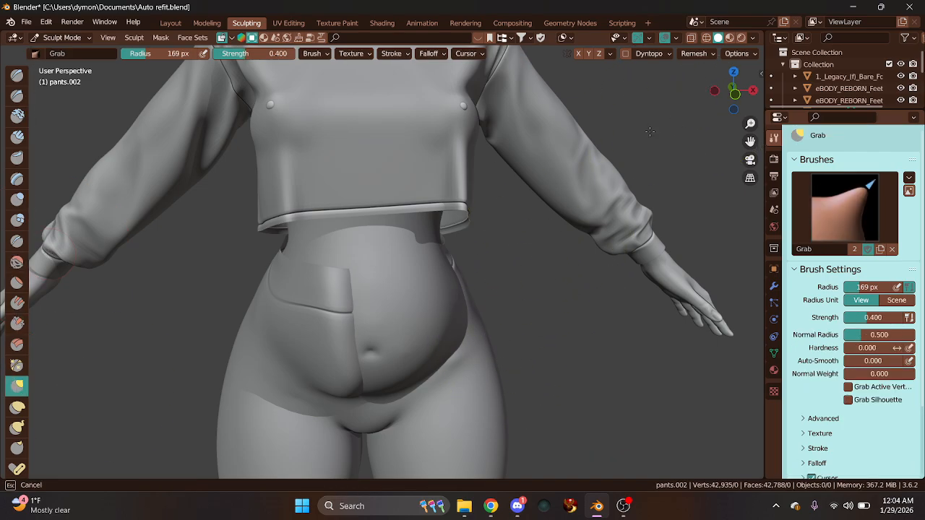
{"action": "left_click_drag", "start_coordinate": [733, 92], "coordinate": [618, 129]}
{"action": "left_click_drag", "start_coordinate": [390, 305], "coordinate": [396, 311]}
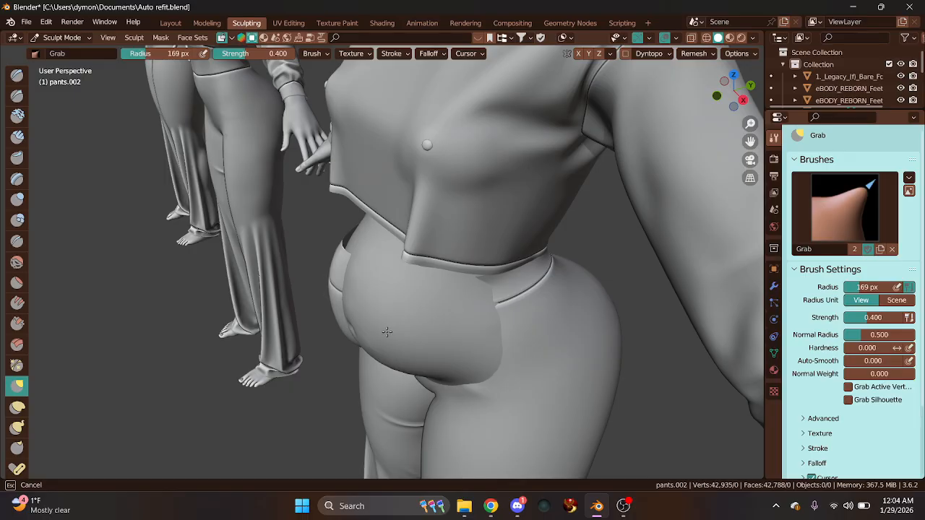
{"action": "left_click_drag", "start_coordinate": [340, 370], "coordinate": [390, 320]}
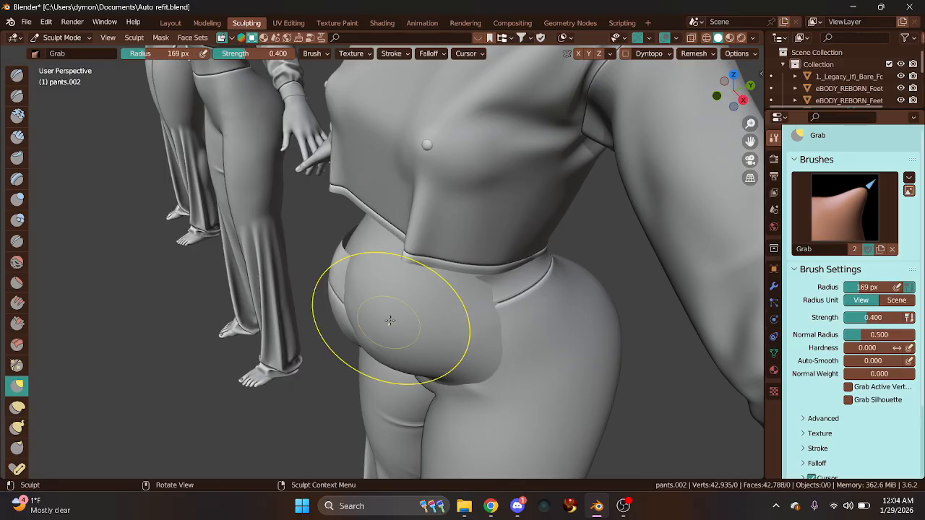
{"action": "left_click_drag", "start_coordinate": [389, 283], "coordinate": [346, 315]}
{"action": "left_click_drag", "start_coordinate": [737, 90], "coordinate": [708, 101]}
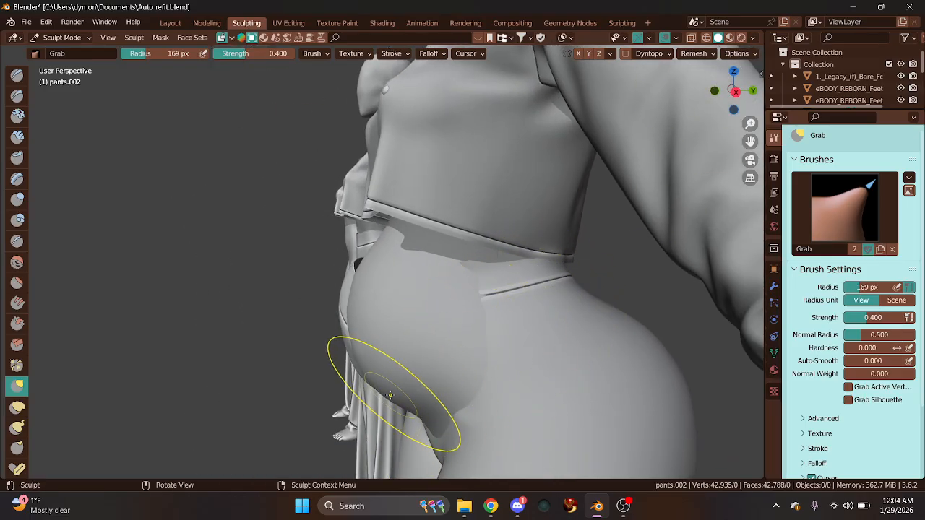
{"action": "mouse_move", "coordinate": [390, 395]}
{"action": "left_mouse_down"}
{"action": "mouse_move", "coordinate": [350, 410]}
{"action": "mouse_move", "coordinate": [332, 390]}
{"action": "mouse_move", "coordinate": [338, 363]}
{"action": "left_mouse_up"}
{"action": "left_click_drag", "start_coordinate": [415, 386], "coordinate": [402, 407]}
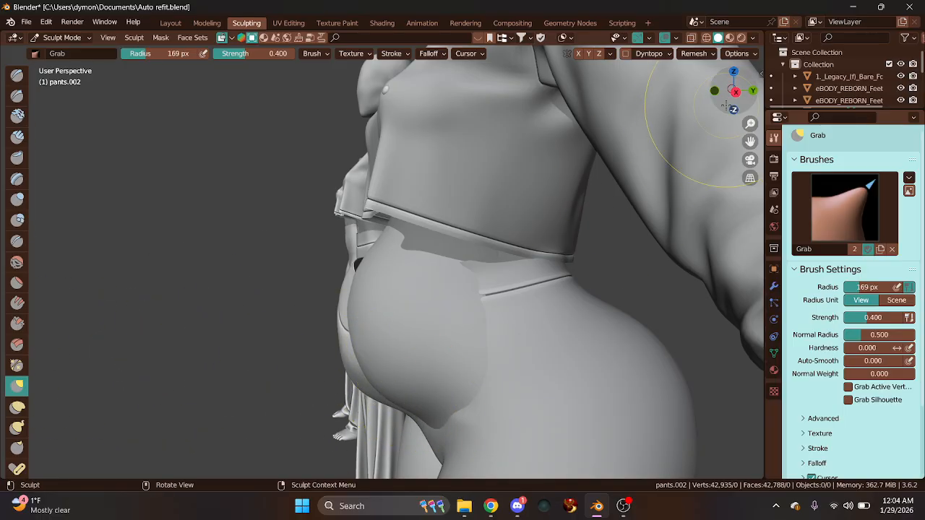
{"action": "left_click", "coordinate": [715, 90]}
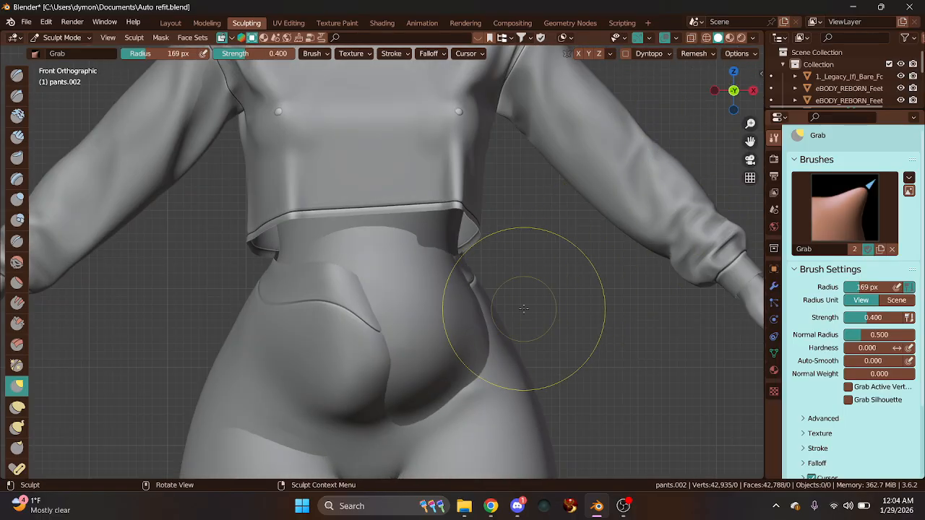
Undo the recent Grab strokes on the pants' front until the panel drawn over the belly is removed
{"action": "key", "text": "ctrl+z"}
{"action": "key", "text": "ctrl+z"}
{"action": "key", "text": "ctrl+z"}
{"action": "key", "text": "ctrl+z"}
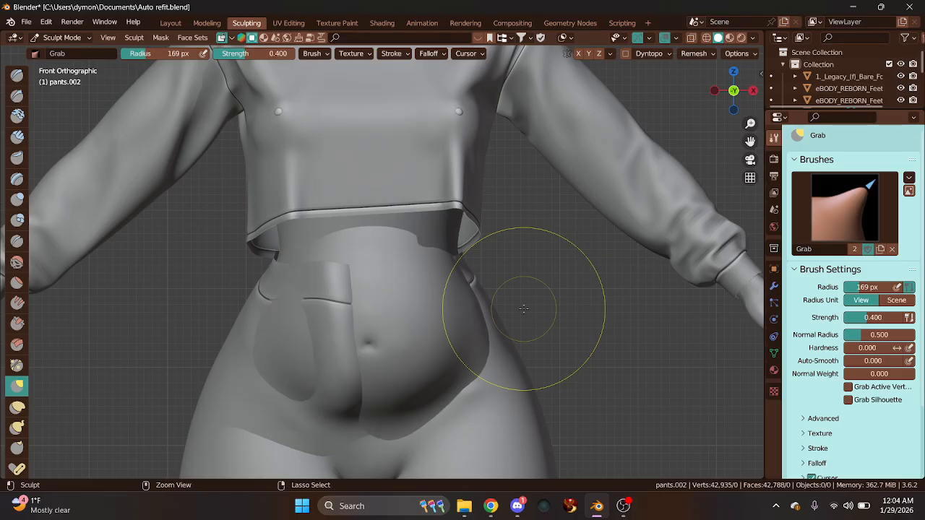
{"action": "key", "text": "ctrl+z"}
{"action": "key", "text": "ctrl+z"}
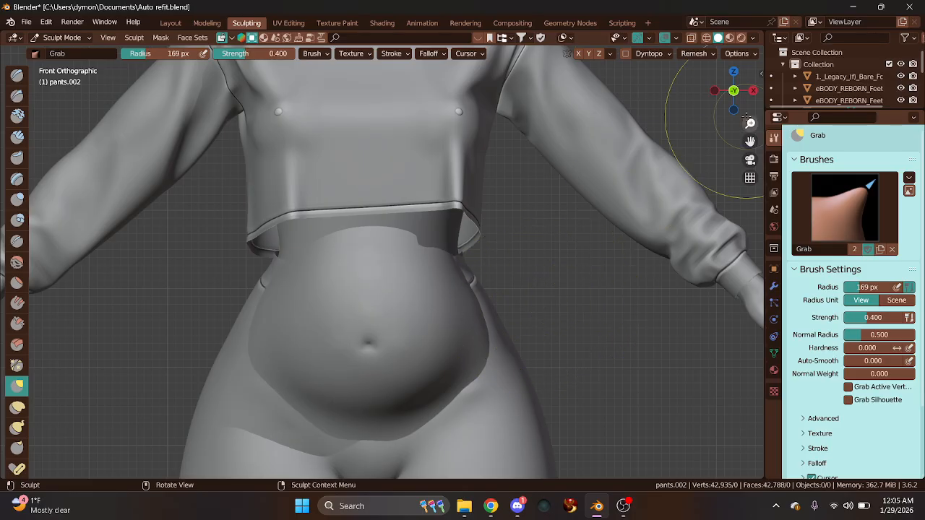
Turn on X-ray, set the Grab brush radius to 231 px and pull the pants' front outward over the belly's right side
{"action": "mouse_move", "coordinate": [738, 97]}
{"action": "left_mouse_down"}
{"action": "mouse_move", "coordinate": [739, 115]}
{"action": "mouse_move", "coordinate": [755, 126]}
{"action": "left_mouse_up"}
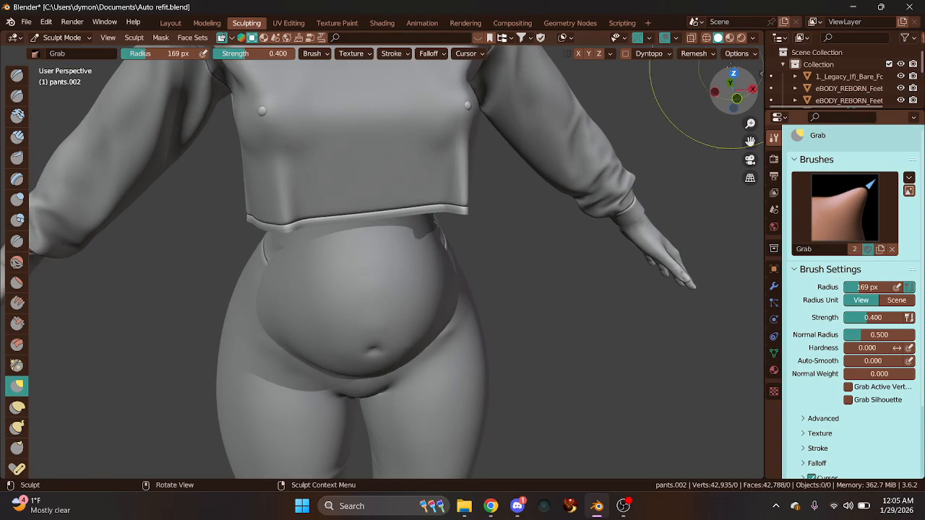
{"action": "left_click", "coordinate": [691, 37]}
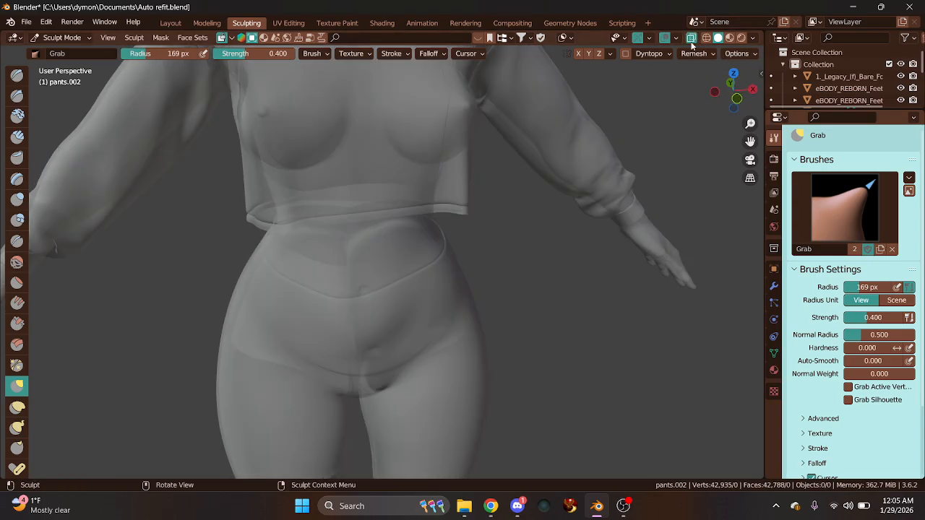
{"action": "left_click_drag", "start_coordinate": [734, 93], "coordinate": [755, 103]}
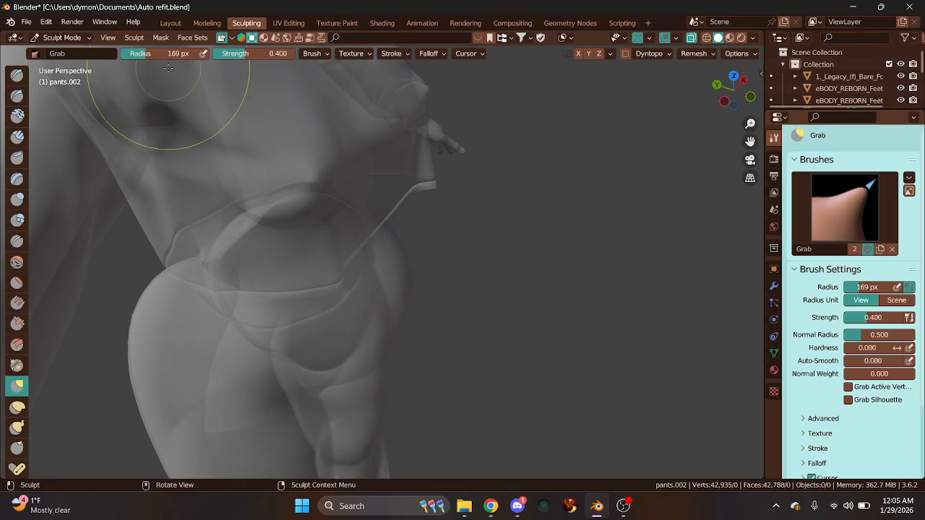
{"action": "left_click_drag", "start_coordinate": [151, 53], "coordinate": [157, 54]}
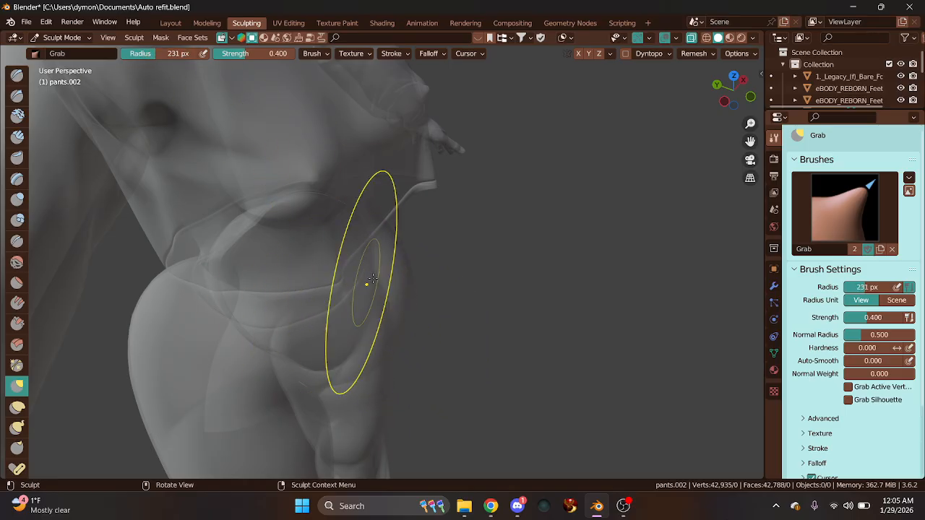
{"action": "mouse_move", "coordinate": [719, 90]}
{"action": "left_mouse_down"}
{"action": "mouse_move", "coordinate": [708, 126]}
{"action": "mouse_move", "coordinate": [709, 108]}
{"action": "mouse_move", "coordinate": [683, 109]}
{"action": "left_mouse_up"}
{"action": "left_click_drag", "start_coordinate": [337, 321], "coordinate": [355, 328]}
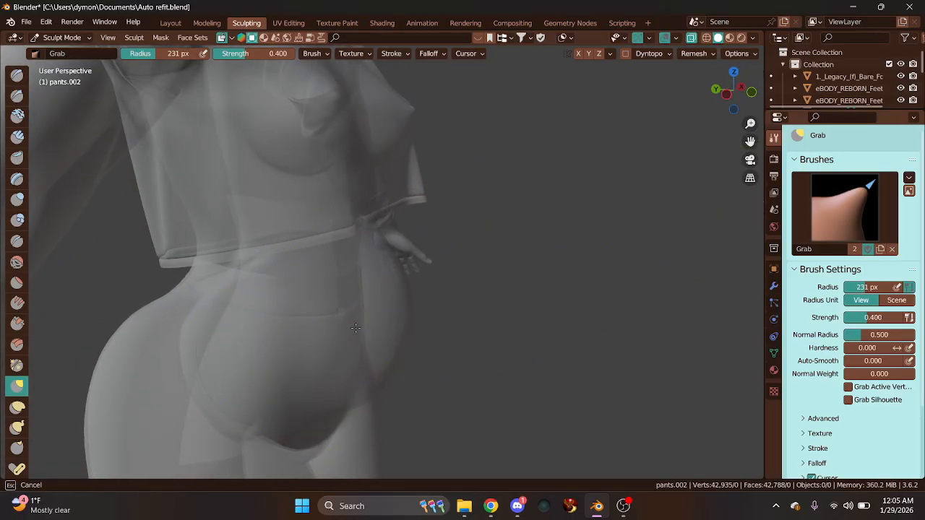
{"action": "mouse_move", "coordinate": [404, 349]}
{"action": "left_mouse_down"}
{"action": "mouse_move", "coordinate": [336, 386]}
{"action": "mouse_move", "coordinate": [350, 390]}
{"action": "left_mouse_up"}
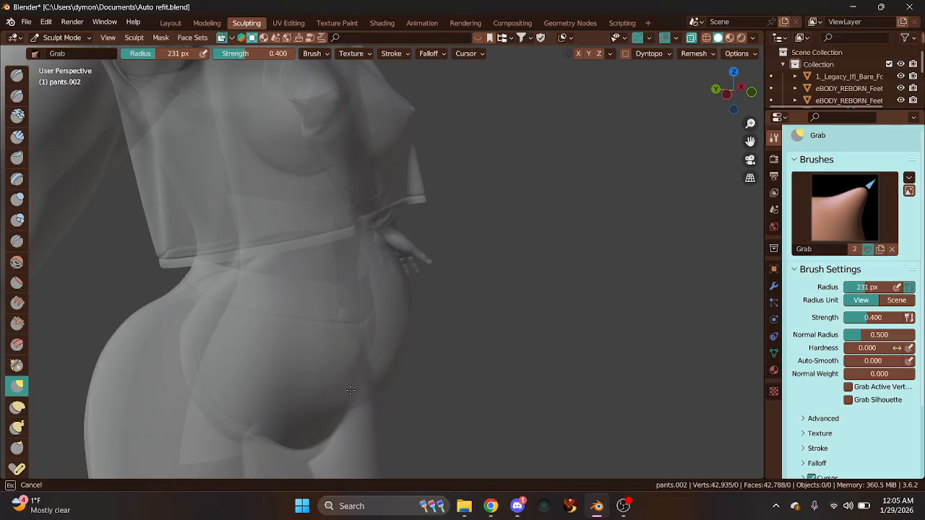
{"action": "left_click_drag", "start_coordinate": [407, 415], "coordinate": [407, 415]}
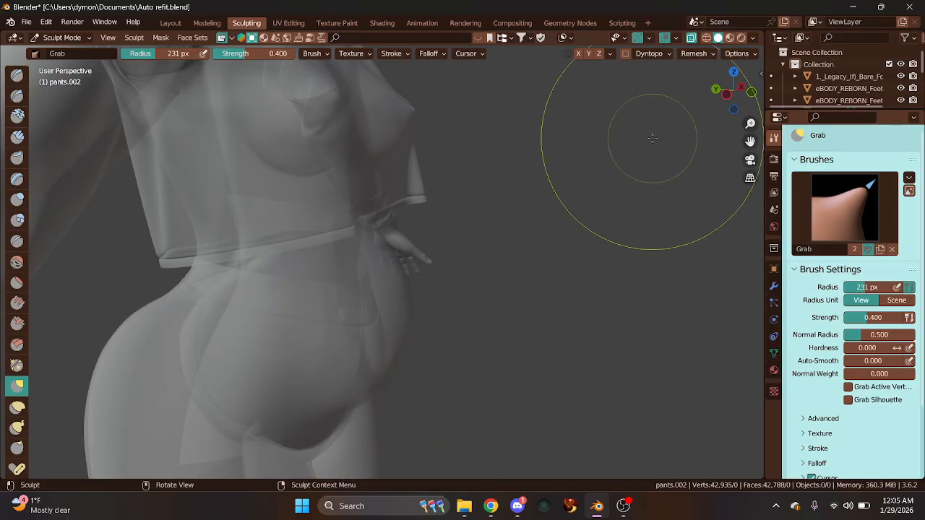
Pull the pants' left side and front outward past the belly from raised angles, and turn X-ray off
{"action": "left_click_drag", "start_coordinate": [729, 96], "coordinate": [575, 100]}
{"action": "mouse_move", "coordinate": [335, 248]}
{"action": "left_mouse_down"}
{"action": "mouse_move", "coordinate": [319, 260]}
{"action": "mouse_move", "coordinate": [420, 270]}
{"action": "mouse_move", "coordinate": [418, 305]}
{"action": "mouse_move", "coordinate": [435, 287]}
{"action": "left_mouse_up"}
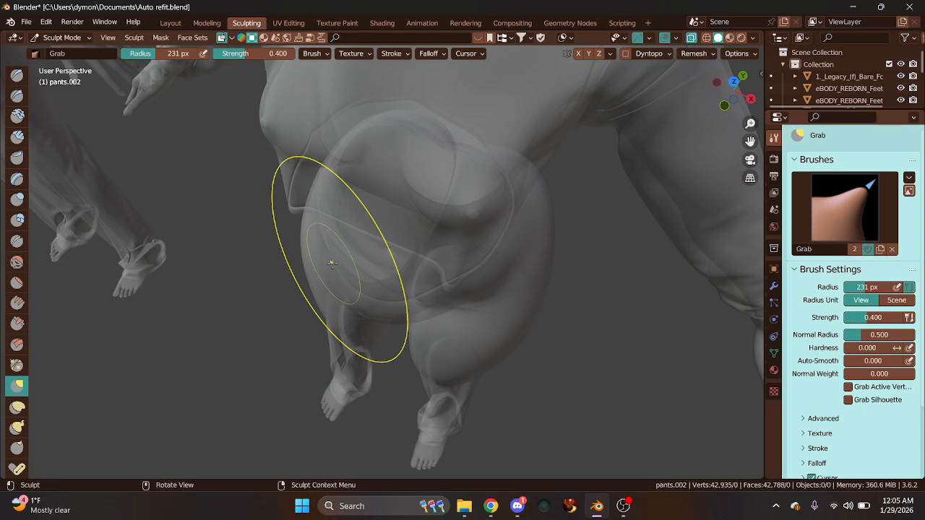
{"action": "mouse_move", "coordinate": [347, 250]}
{"action": "left_mouse_down"}
{"action": "mouse_move", "coordinate": [315, 274]}
{"action": "mouse_move", "coordinate": [321, 284]}
{"action": "left_mouse_up"}
{"action": "mouse_move", "coordinate": [409, 294]}
{"action": "left_mouse_down"}
{"action": "mouse_move", "coordinate": [427, 322]}
{"action": "mouse_move", "coordinate": [450, 311]}
{"action": "left_mouse_up"}
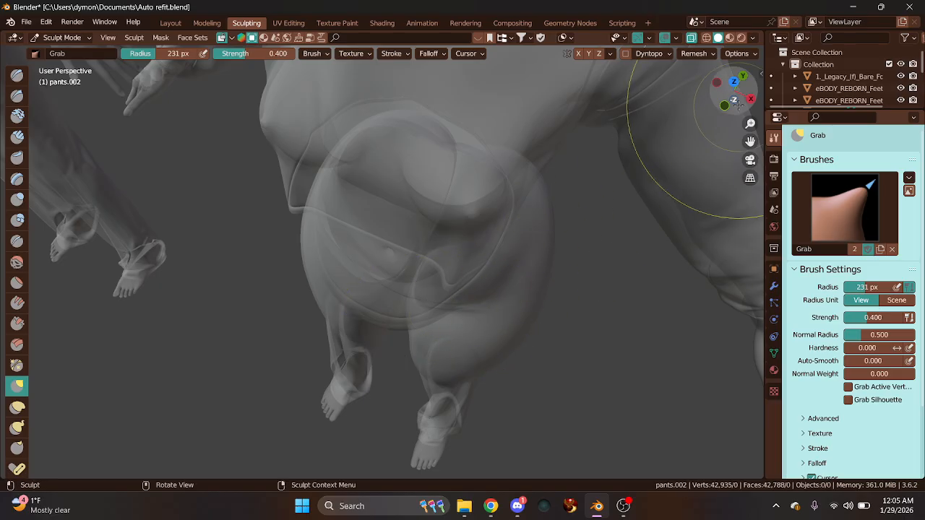
{"action": "mouse_move", "coordinate": [739, 104]}
{"action": "left_mouse_down"}
{"action": "mouse_move", "coordinate": [828, 95]}
{"action": "mouse_move", "coordinate": [815, 116]}
{"action": "left_mouse_up"}
{"action": "left_click_drag", "start_coordinate": [294, 290], "coordinate": [280, 302]}
{"action": "left_click", "coordinate": [692, 38]}
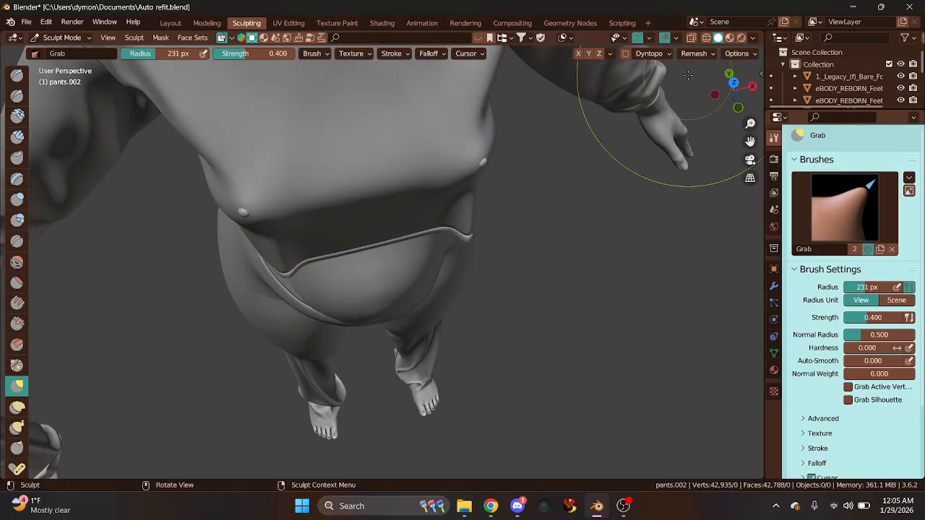
Pull the remaining inward areas of the front waistband over the belly, using X-ray to reach the hidden fabric, and return to solid front view
{"action": "left_click_drag", "start_coordinate": [735, 91], "coordinate": [732, 61]}
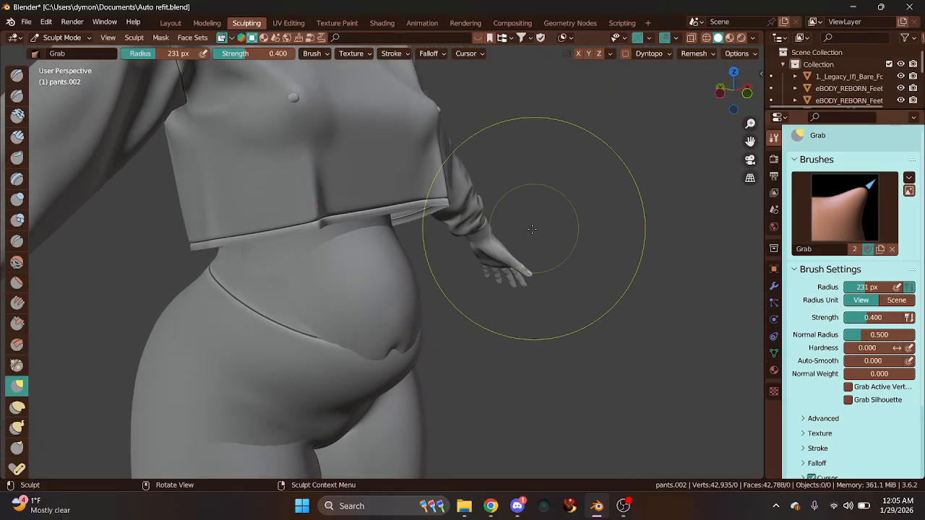
{"action": "left_click", "coordinate": [691, 38]}
{"action": "left_click_drag", "start_coordinate": [732, 91], "coordinate": [724, 81]}
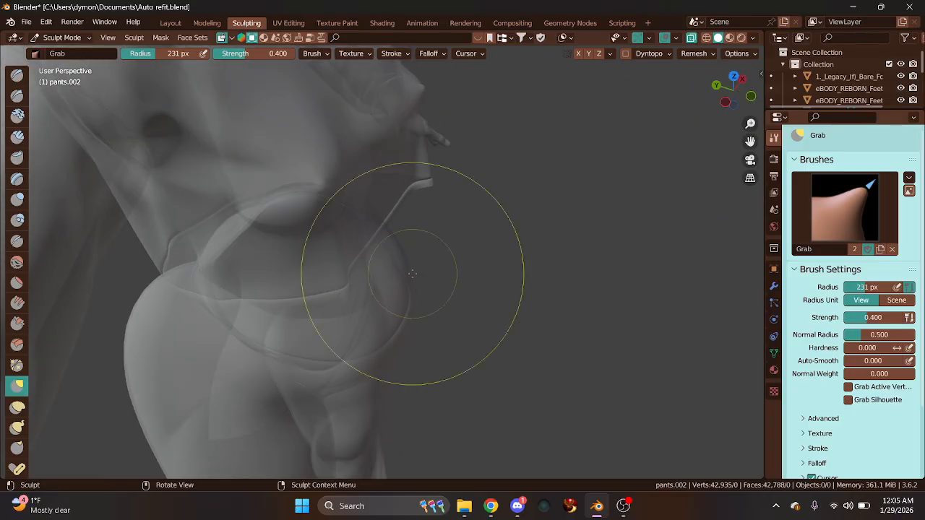
{"action": "left_click_drag", "start_coordinate": [412, 274], "coordinate": [386, 292]}
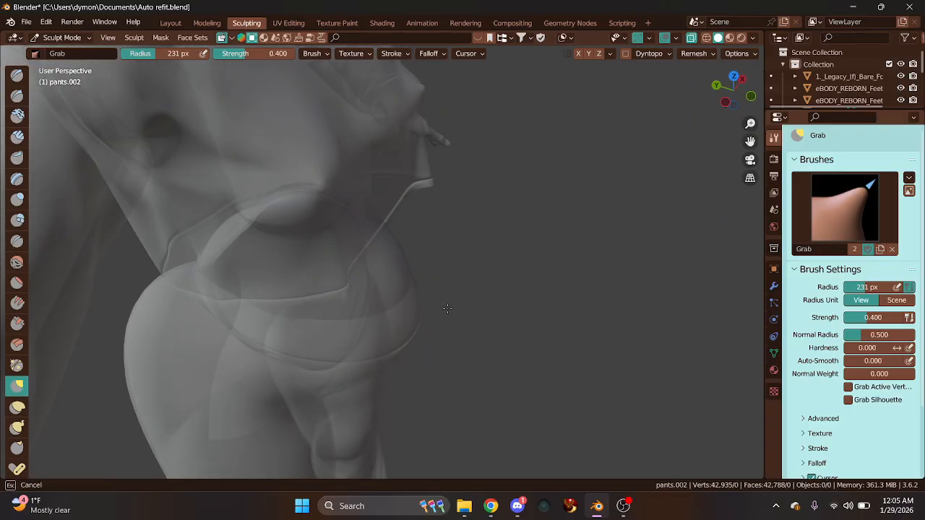
{"action": "left_click_drag", "start_coordinate": [730, 83], "coordinate": [735, 89]}
{"action": "mouse_move", "coordinate": [318, 310]}
{"action": "left_mouse_down"}
{"action": "mouse_move", "coordinate": [328, 293]}
{"action": "mouse_move", "coordinate": [308, 320]}
{"action": "left_mouse_up"}
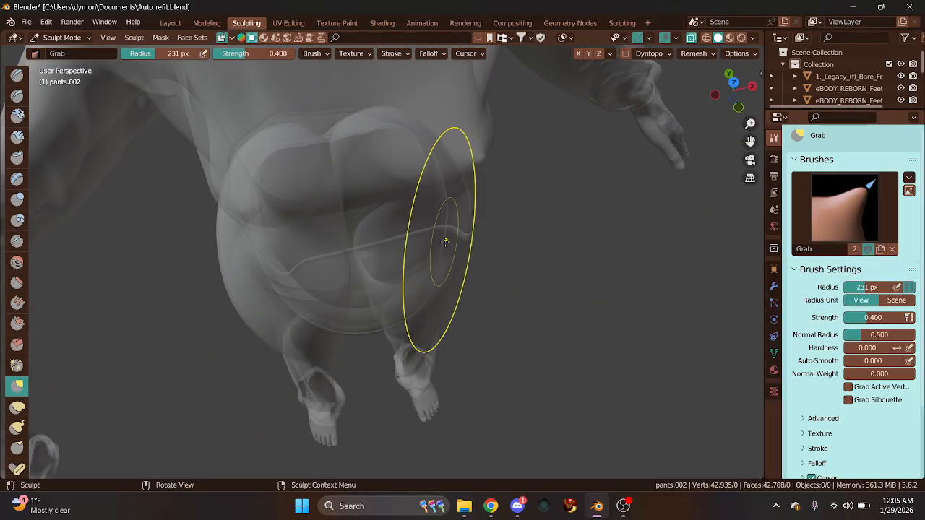
{"action": "left_click", "coordinate": [691, 38]}
{"action": "left_click_drag", "start_coordinate": [733, 87], "coordinate": [729, 100]}
{"action": "left_click_drag", "start_coordinate": [442, 275], "coordinate": [459, 272]}
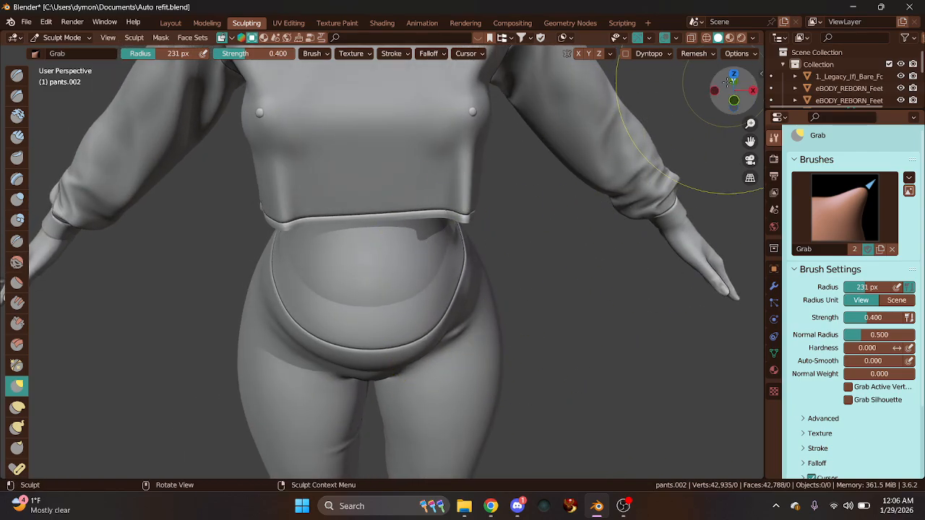
{"action": "left_click", "coordinate": [733, 100]}
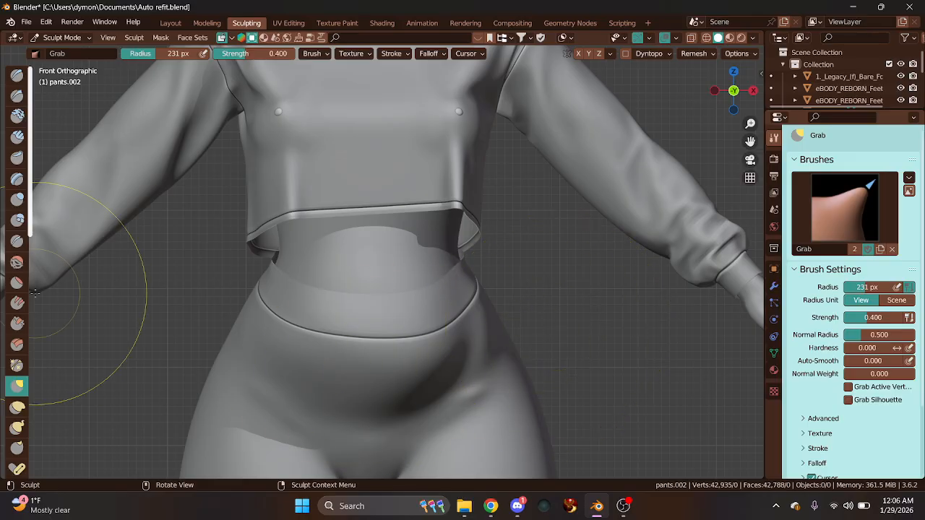
Smooth the creases beneath the belly and along the left hip of the pants with the Smooth brush
{"action": "left_click", "coordinate": [15, 264]}
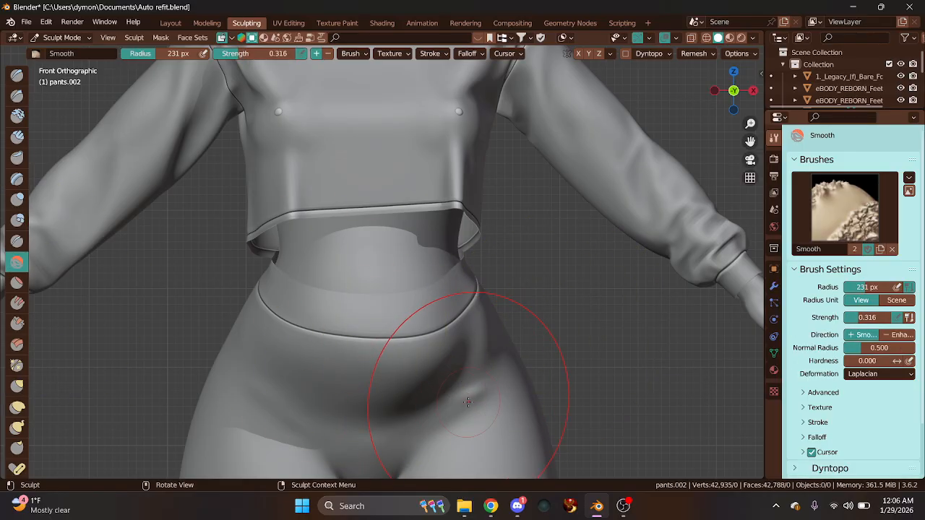
{"action": "left_click_drag", "start_coordinate": [473, 401], "coordinate": [477, 408]}
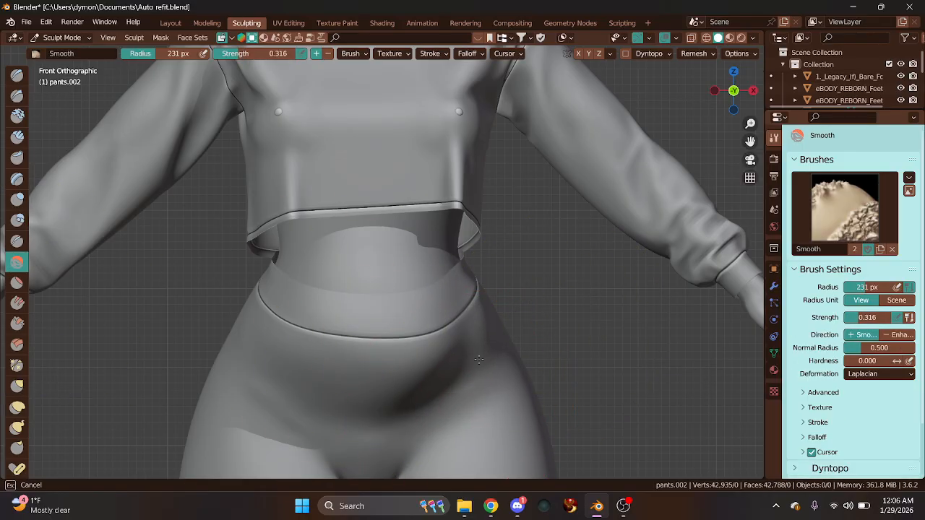
{"action": "left_click_drag", "start_coordinate": [479, 360], "coordinate": [374, 411]}
{"action": "left_click_drag", "start_coordinate": [468, 362], "coordinate": [422, 395]}
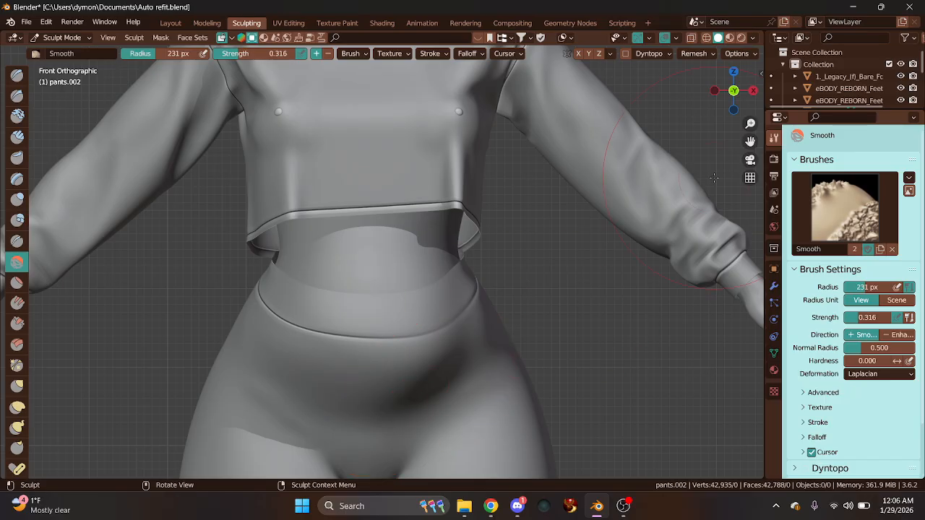
Pull up the dip in the pants' back waistband with the Grab brush at 169 px radius and review the outfit from the front
{"action": "left_click_drag", "start_coordinate": [733, 91], "coordinate": [409, 120]}
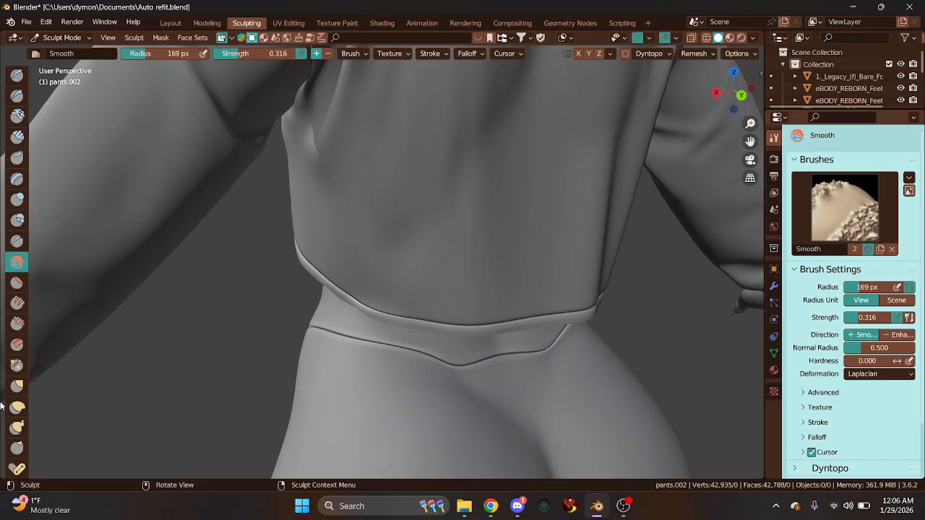
{"action": "left_click", "coordinate": [18, 386]}
{"action": "mouse_move", "coordinate": [434, 394]}
{"action": "left_mouse_down"}
{"action": "mouse_move", "coordinate": [492, 356]}
{"action": "mouse_move", "coordinate": [492, 376]}
{"action": "mouse_move", "coordinate": [430, 363]}
{"action": "left_mouse_up"}
{"action": "scroll", "coordinate": [430, 363], "scroll_direction": "down", "scroll_amount": 5}
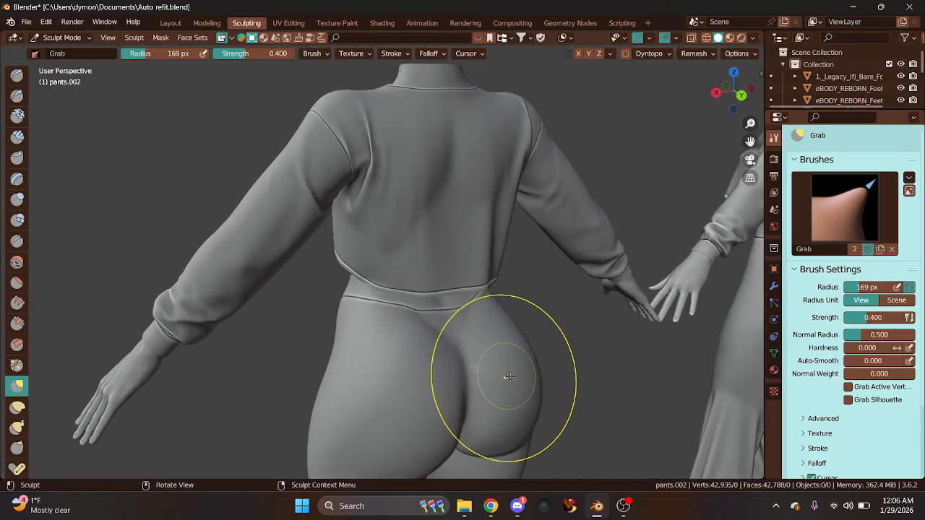
{"action": "scroll", "coordinate": [549, 304], "scroll_direction": "down", "scroll_amount": 3}
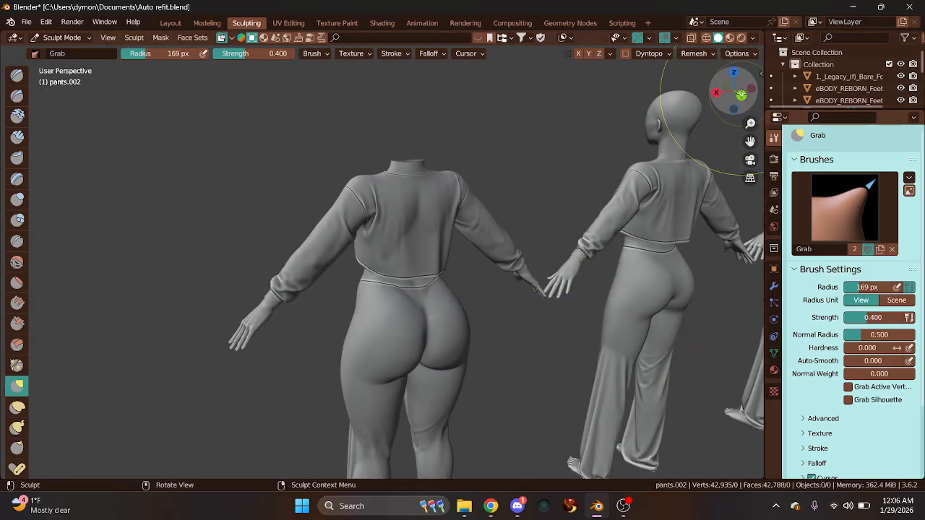
{"action": "left_click", "coordinate": [732, 92]}
{"action": "left_click", "coordinate": [731, 92]}
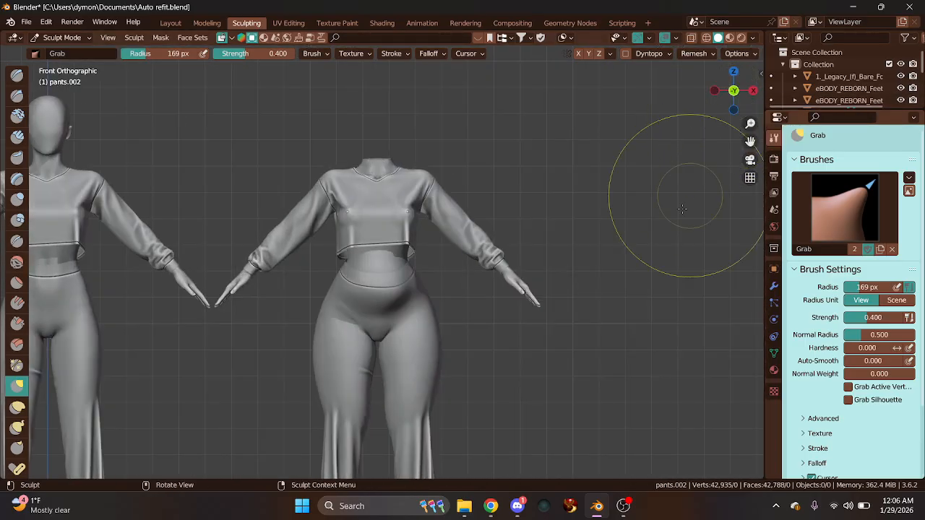
{"action": "scroll", "coordinate": [492, 298], "scroll_direction": "up", "scroll_amount": 4}
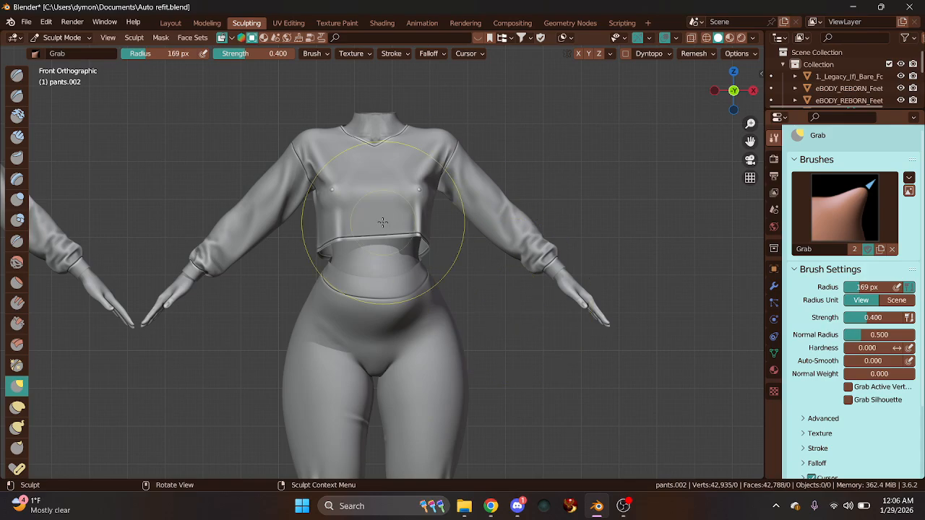
Switch to the Layout workspace and select the pregnant body's top in the front view
{"action": "left_click", "coordinate": [170, 23]}
{"action": "scroll", "coordinate": [394, 258], "scroll_direction": "down", "scroll_amount": 3}
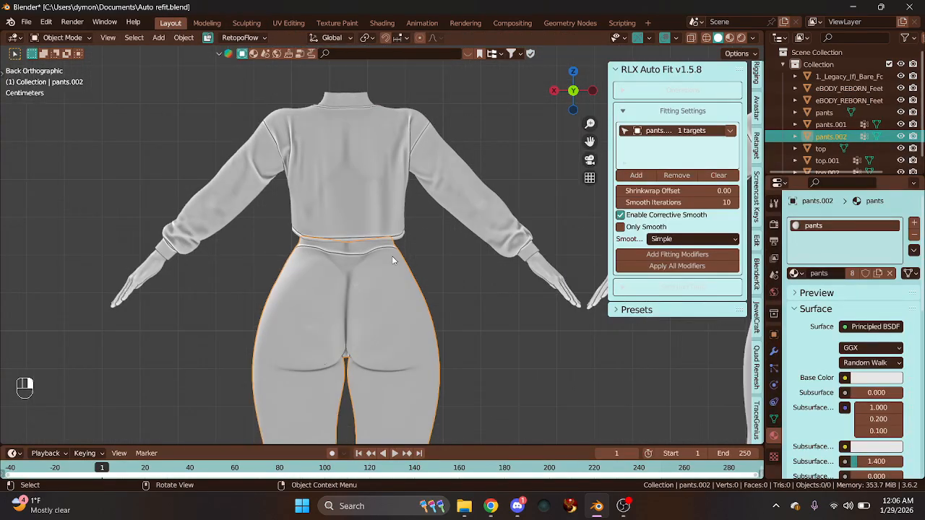
{"action": "left_click", "coordinate": [573, 91]}
{"action": "left_click", "coordinate": [431, 190]}
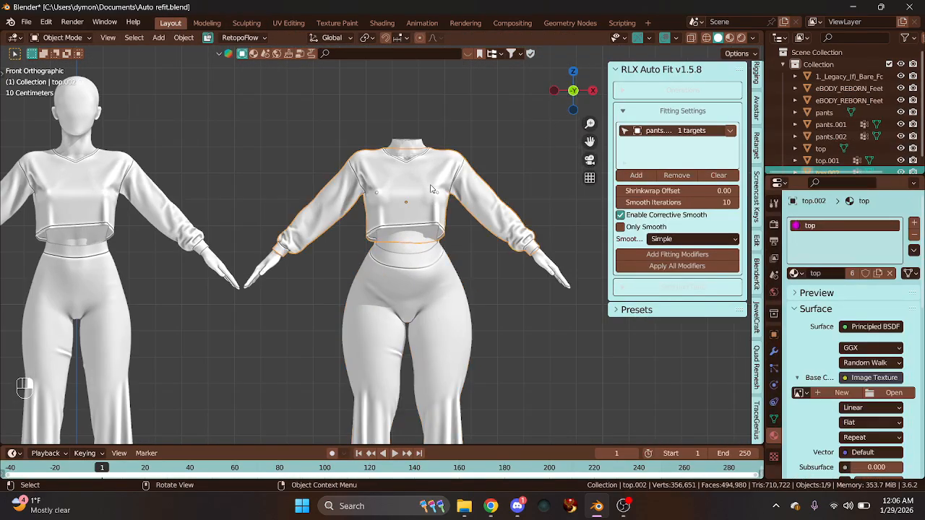
In the Sculpting workspace, cover the two poke-through spots on the top's chest using the Draw brush at 169 px radius and 0.390 strength
{"action": "left_click", "coordinate": [246, 22]}
{"action": "scroll", "coordinate": [362, 227], "scroll_direction": "up", "scroll_amount": 2}
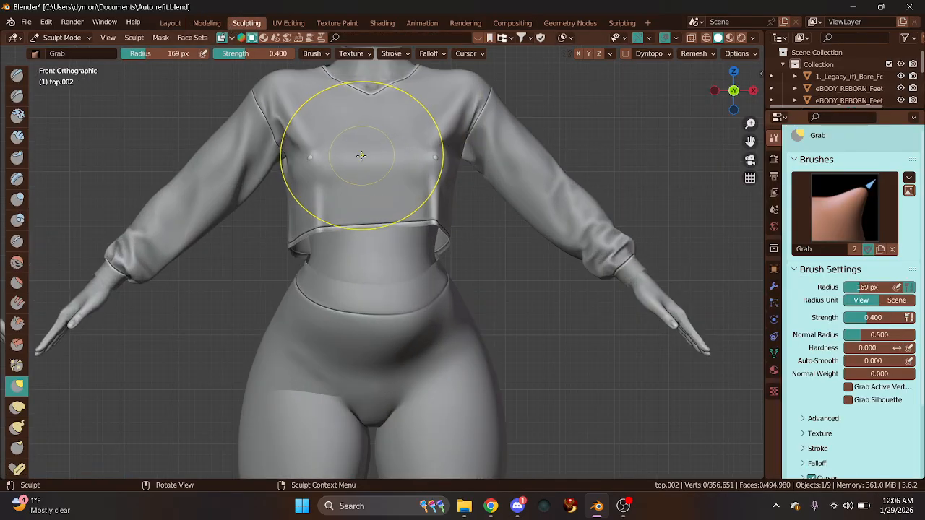
{"action": "left_click", "coordinate": [16, 72]}
{"action": "scroll", "coordinate": [346, 140], "scroll_direction": "up", "scroll_amount": 2}
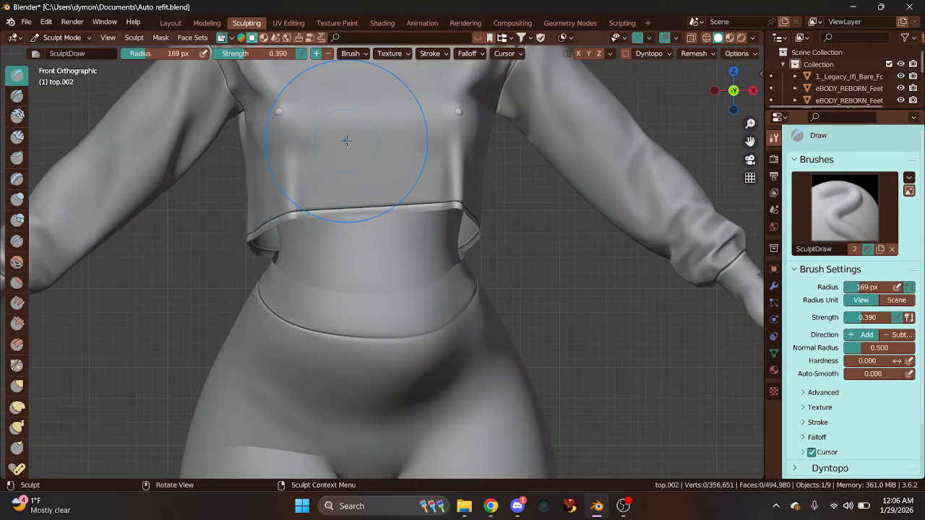
{"action": "left_click_drag", "start_coordinate": [750, 141], "coordinate": [751, 255]}
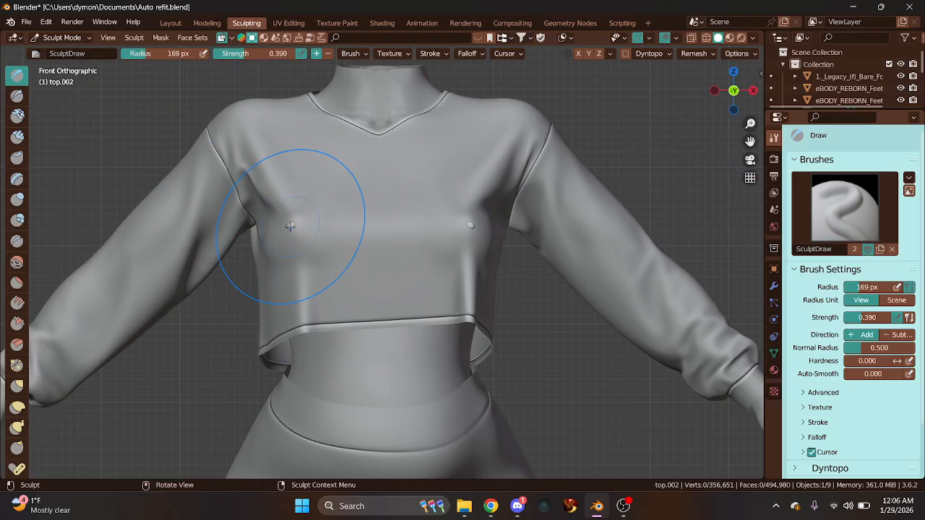
{"action": "scroll", "coordinate": [295, 304], "scroll_direction": "down", "scroll_amount": 1}
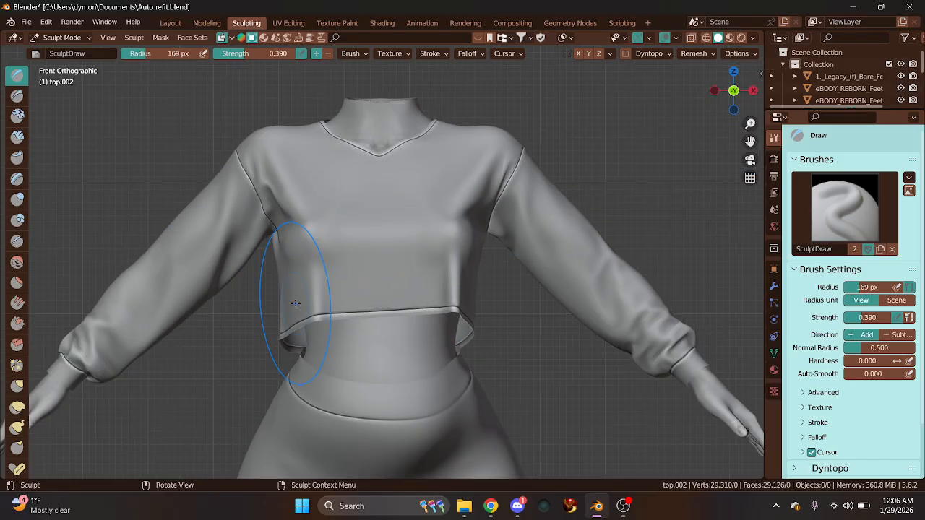
Smooth the underarm and sleeve creases on both sides of the top using the Smooth brush at 0.148 strength
{"action": "left_click", "coordinate": [16, 263]}
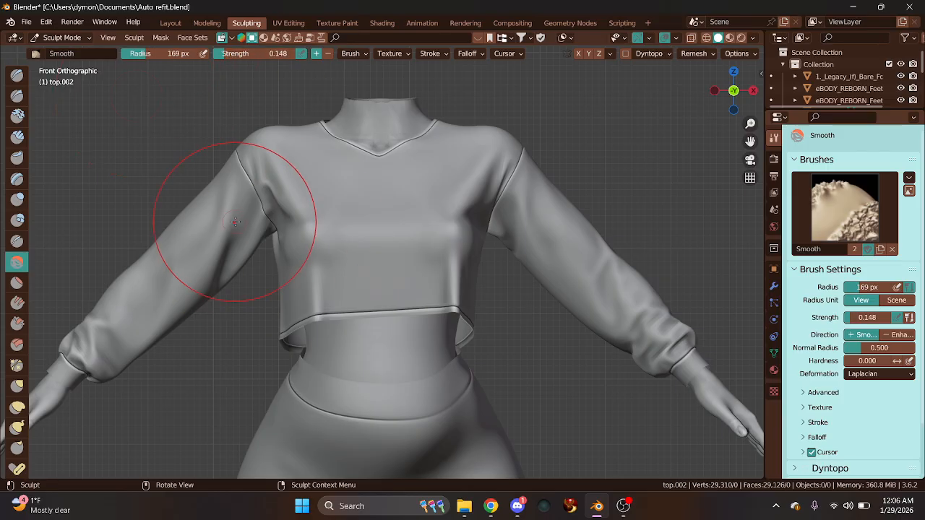
{"action": "left_click_drag", "start_coordinate": [251, 227], "coordinate": [244, 238]}
{"action": "left_click_drag", "start_coordinate": [547, 213], "coordinate": [552, 282]}
{"action": "left_click_drag", "start_coordinate": [529, 200], "coordinate": [545, 267]}
{"action": "mouse_move", "coordinate": [256, 210]}
{"action": "left_mouse_down"}
{"action": "mouse_move", "coordinate": [237, 263]}
{"action": "mouse_move", "coordinate": [258, 230]}
{"action": "mouse_move", "coordinate": [244, 232]}
{"action": "mouse_move", "coordinate": [267, 227]}
{"action": "mouse_move", "coordinate": [254, 206]}
{"action": "left_mouse_up"}
{"action": "mouse_move", "coordinate": [249, 197]}
{"action": "left_mouse_down"}
{"action": "mouse_move", "coordinate": [242, 237]}
{"action": "mouse_move", "coordinate": [120, 341]}
{"action": "mouse_move", "coordinate": [145, 318]}
{"action": "left_mouse_up"}
{"action": "left_click_drag", "start_coordinate": [669, 347], "coordinate": [639, 378]}
Return to the Layout workspace and load top plain_2D_View.png from the COMFY SET PREMADE folder as the top's base color image
{"action": "scroll", "coordinate": [639, 378], "scroll_direction": "down", "scroll_amount": 12}
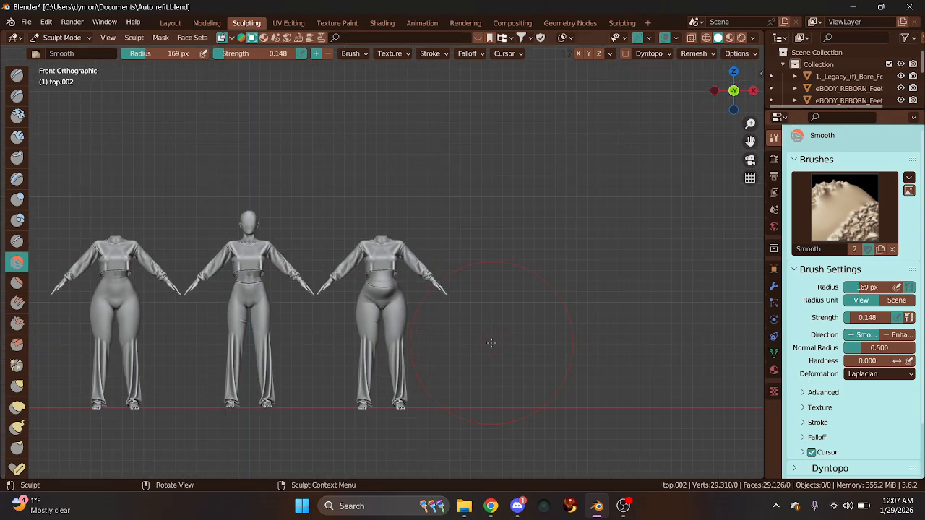
{"action": "scroll", "coordinate": [491, 342], "scroll_direction": "up", "scroll_amount": 1}
{"action": "left_click_drag", "start_coordinate": [750, 141], "coordinate": [855, 107]}
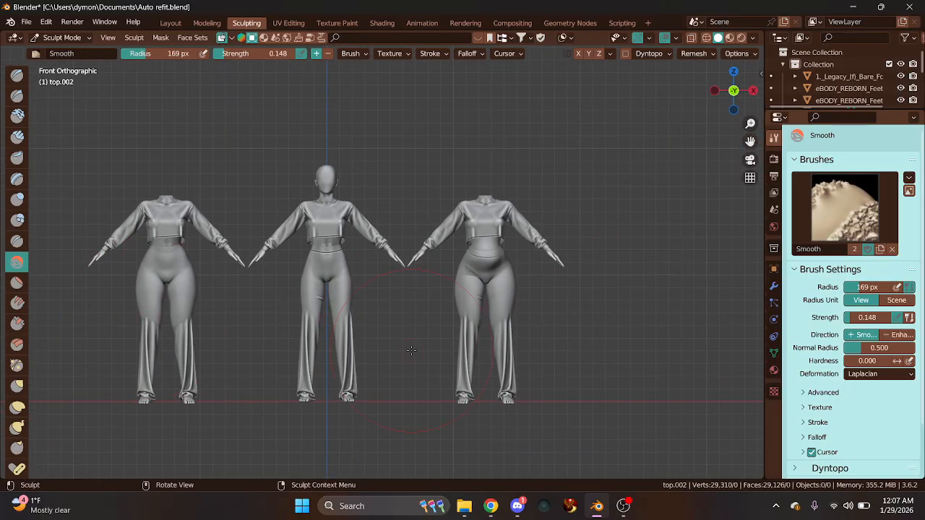
{"action": "left_click", "coordinate": [177, 22]}
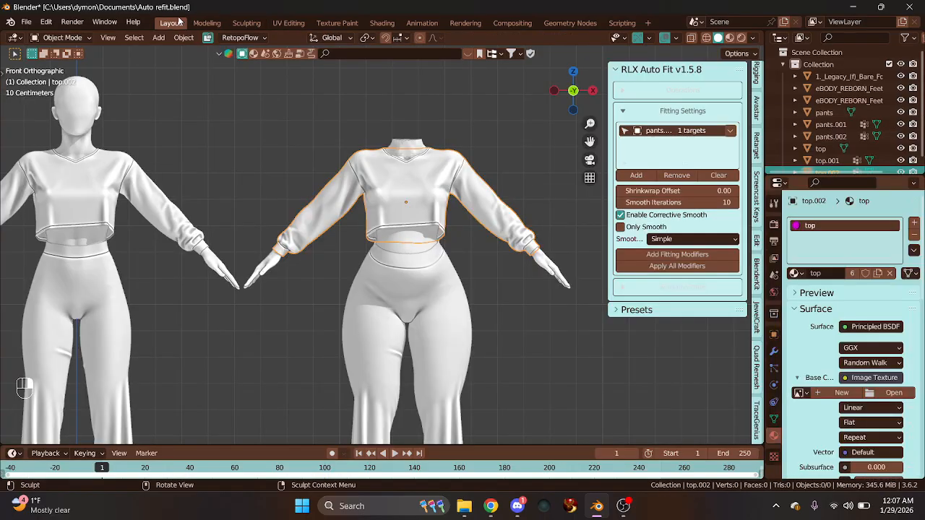
{"action": "scroll", "coordinate": [461, 265], "scroll_direction": "down", "scroll_amount": 3}
{"action": "left_click", "coordinate": [882, 396]}
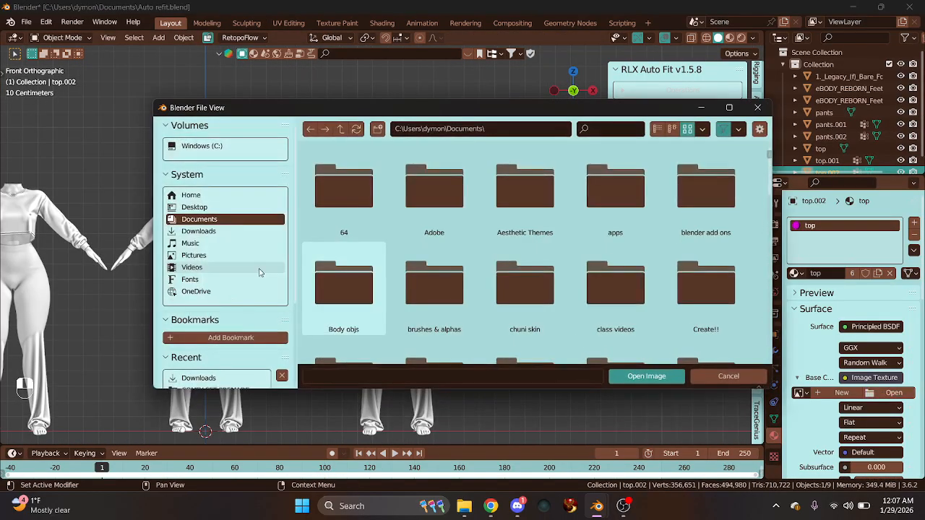
{"action": "scroll", "coordinate": [228, 298], "scroll_direction": "down", "scroll_amount": 3}
{"action": "left_click", "coordinate": [237, 313]}
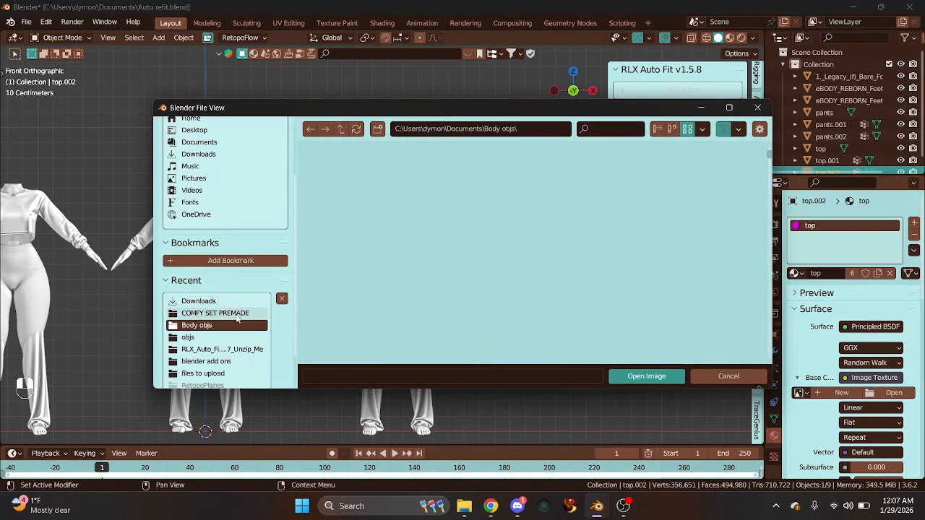
{"action": "left_click", "coordinate": [706, 189]}
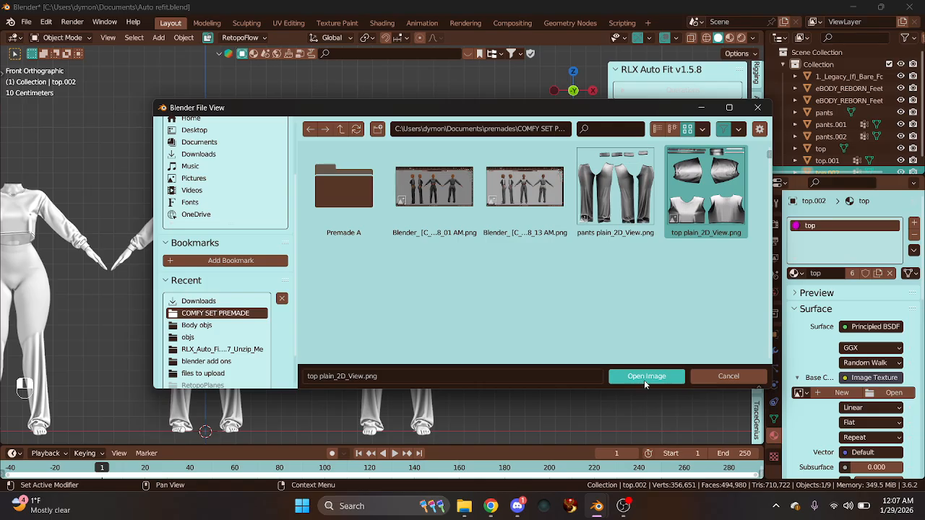
{"action": "left_click", "coordinate": [646, 377]}
Give the pregnant body's pants an Image Texture base color using pants plain_2D_View.png from the COMFY SET PREMADE folder
{"action": "left_click", "coordinate": [421, 304]}
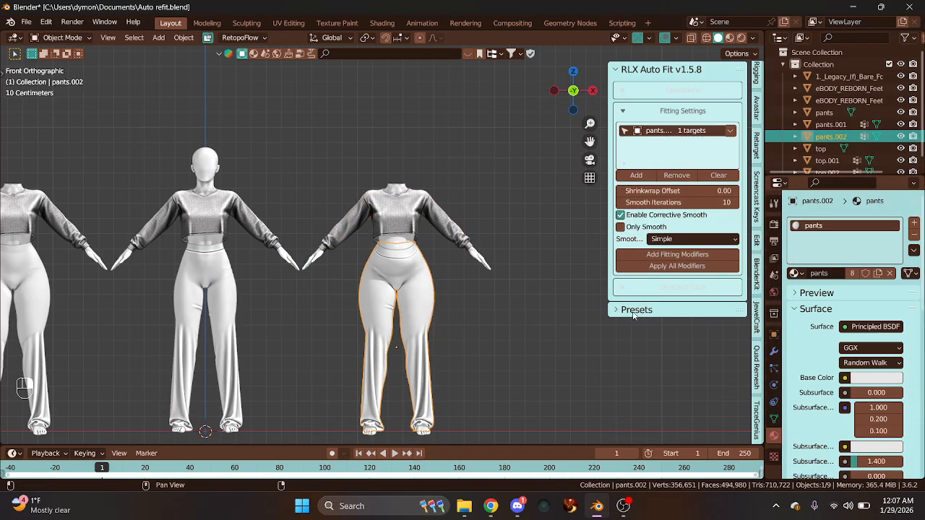
{"action": "left_click", "coordinate": [845, 377]}
{"action": "left_click", "coordinate": [549, 299]}
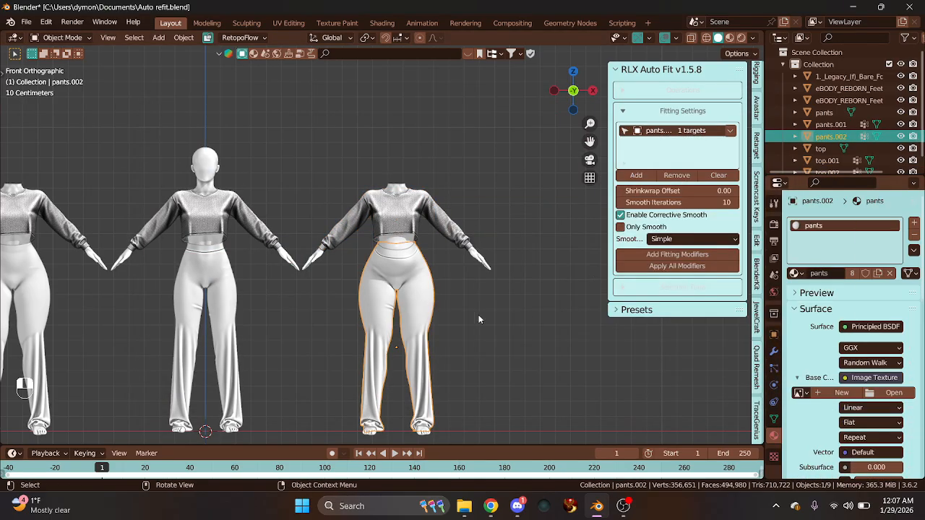
{"action": "left_click", "coordinate": [873, 393]}
{"action": "scroll", "coordinate": [217, 282], "scroll_direction": "down", "scroll_amount": 2}
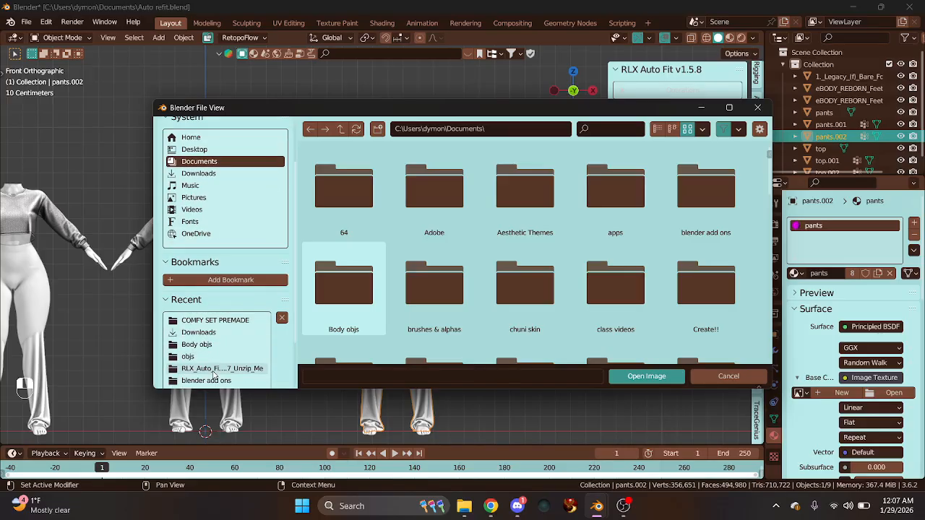
{"action": "left_click", "coordinate": [215, 320]}
{"action": "left_click", "coordinate": [615, 189]}
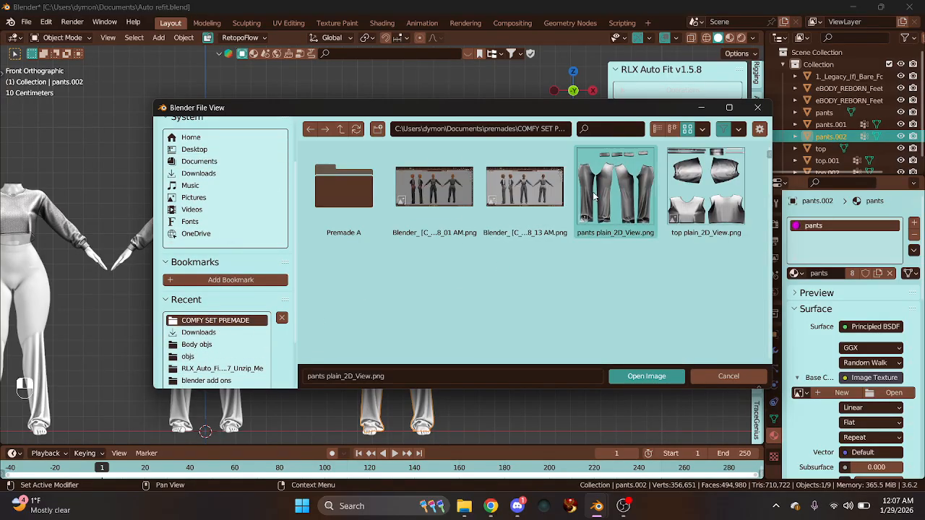
{"action": "left_click", "coordinate": [646, 376]}
Examine the textured tops and pants on all three bodies from the front and from the back
{"action": "scroll", "coordinate": [380, 335], "scroll_direction": "up", "scroll_amount": 4}
{"action": "scroll", "coordinate": [382, 332], "scroll_direction": "down", "scroll_amount": 2}
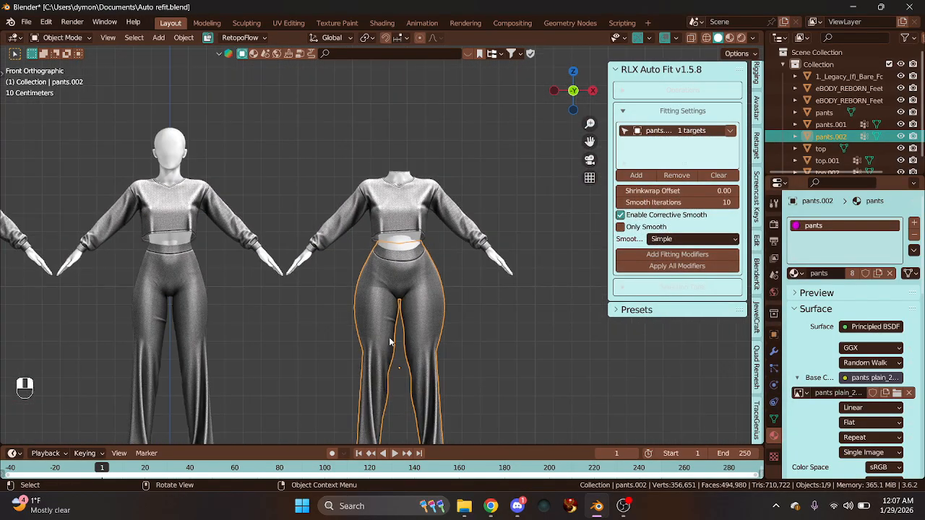
{"action": "left_click_drag", "start_coordinate": [590, 141], "coordinate": [924, 95]}
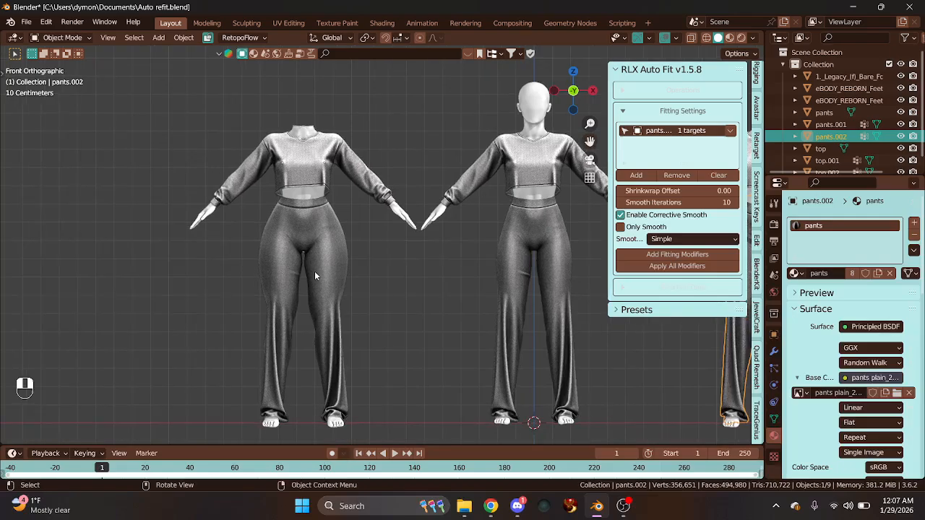
{"action": "scroll", "coordinate": [314, 271], "scroll_direction": "up", "scroll_amount": 2}
{"action": "scroll", "coordinate": [314, 278], "scroll_direction": "down", "scroll_amount": 2}
{"action": "scroll", "coordinate": [315, 288], "scroll_direction": "up", "scroll_amount": 2}
{"action": "scroll", "coordinate": [296, 254], "scroll_direction": "down", "scroll_amount": 2}
{"action": "scroll", "coordinate": [352, 289], "scroll_direction": "down", "scroll_amount": 3}
{"action": "middle_click_drag", "start_coordinate": [352, 289], "coordinate": [378, 286], "text": "shift"}
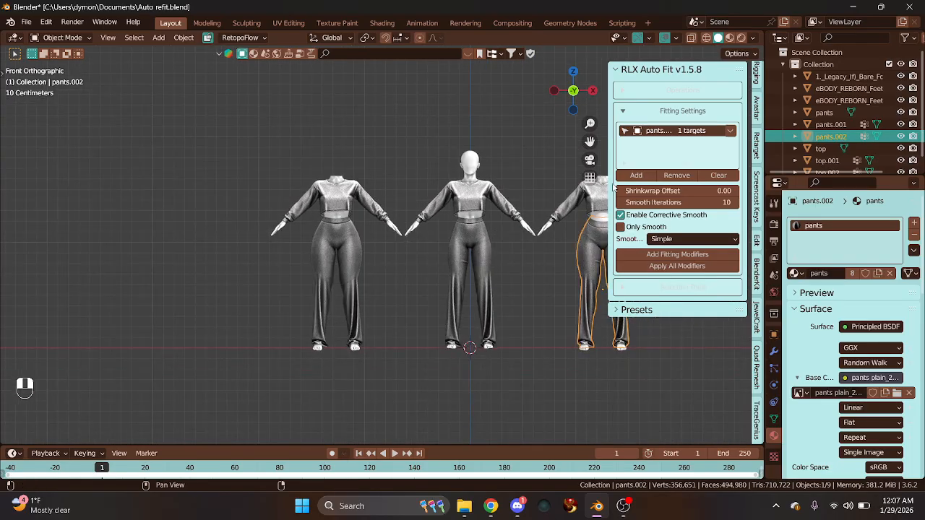
{"action": "left_click_drag", "start_coordinate": [589, 141], "coordinate": [551, 151]}
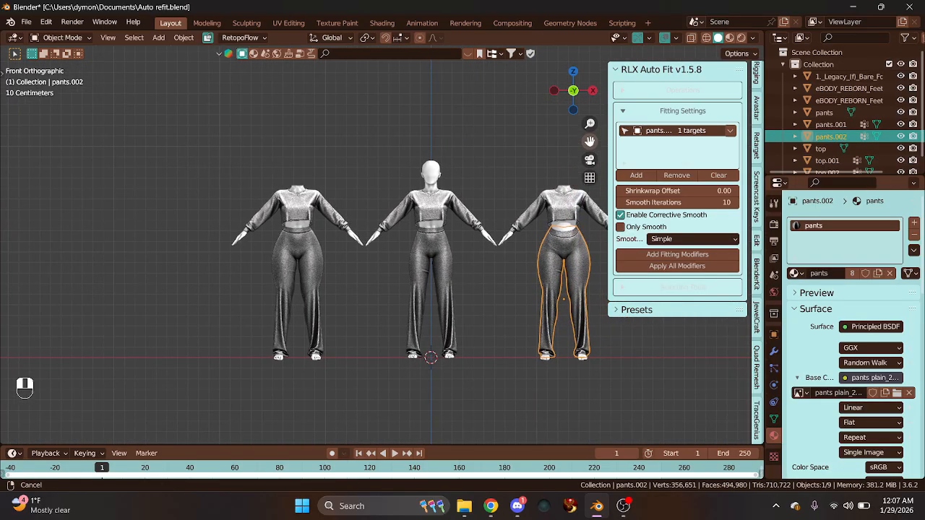
{"action": "left_click", "coordinate": [591, 92]}
{"action": "left_click", "coordinate": [591, 92]}
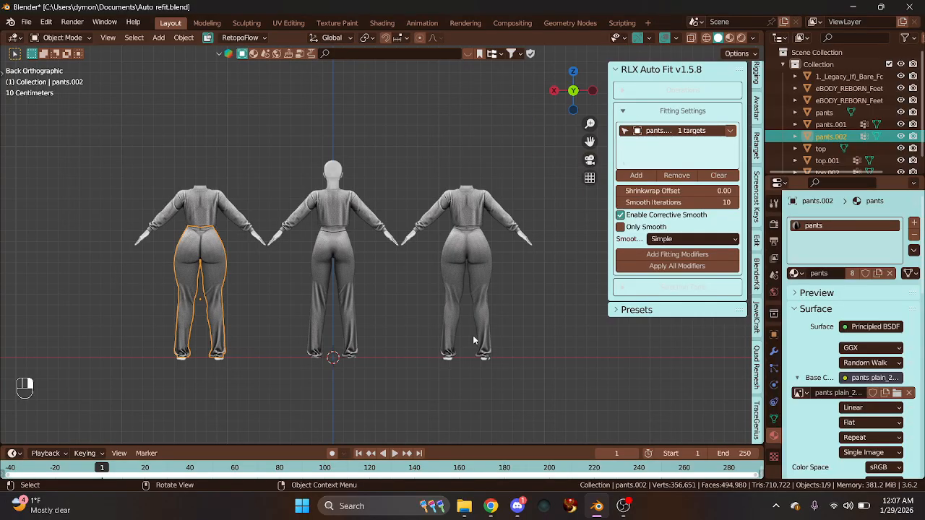
{"action": "left_click", "coordinate": [628, 508]}
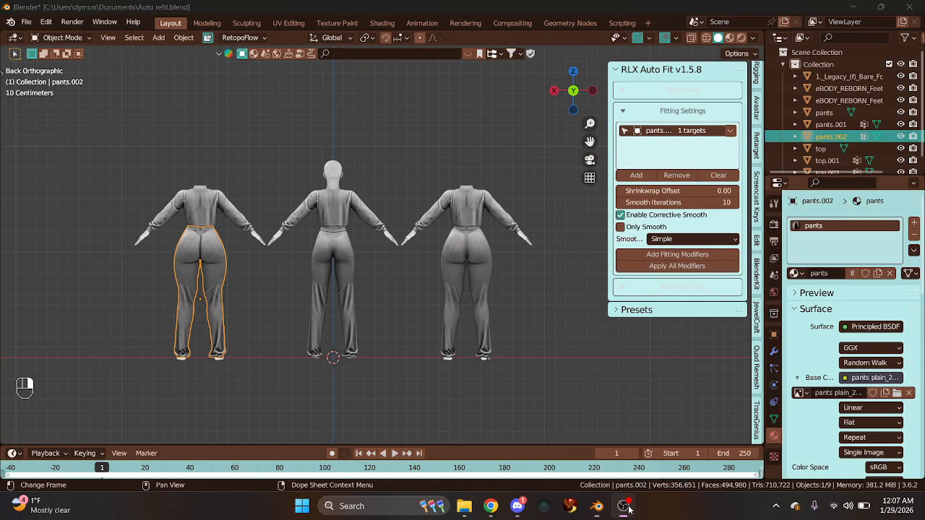